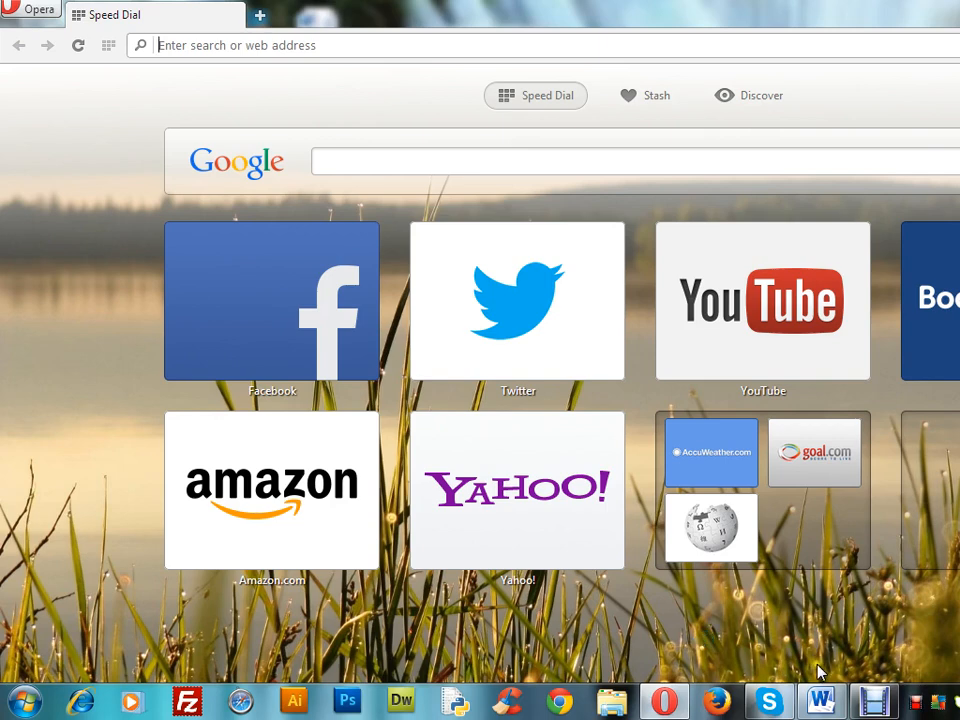
click(822, 700)
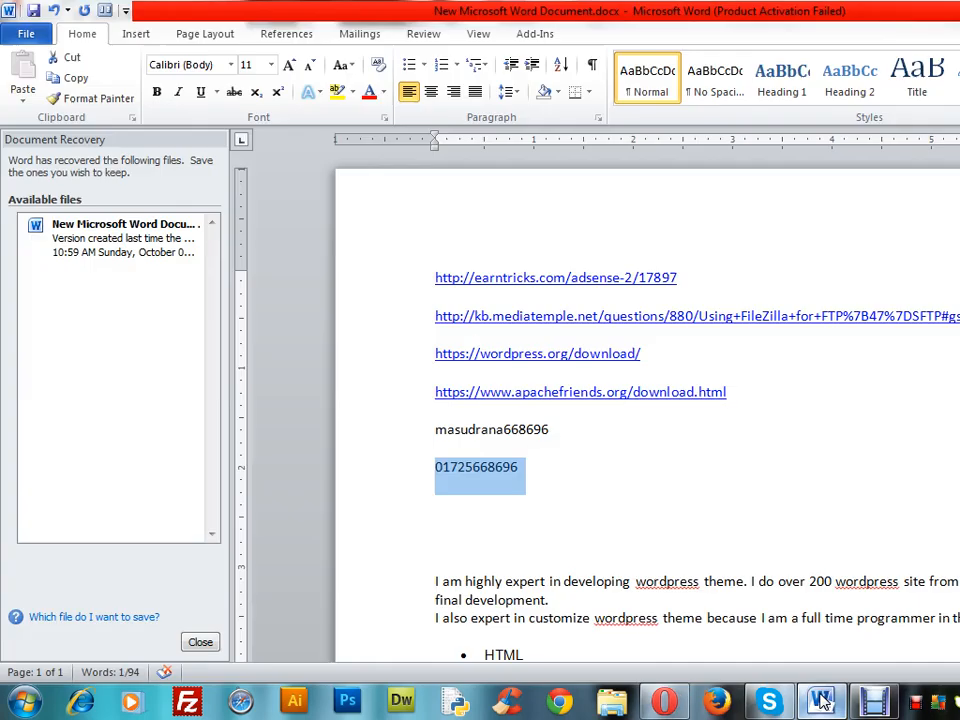
click(684, 451)
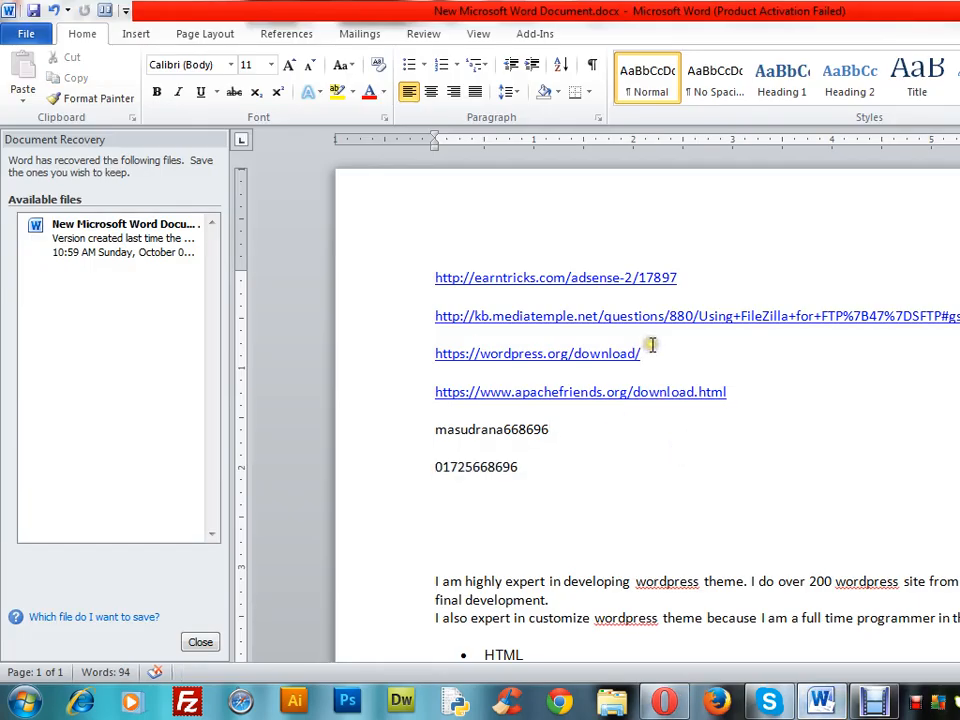
drag(643, 352, 437, 356)
key(ctrl+c)
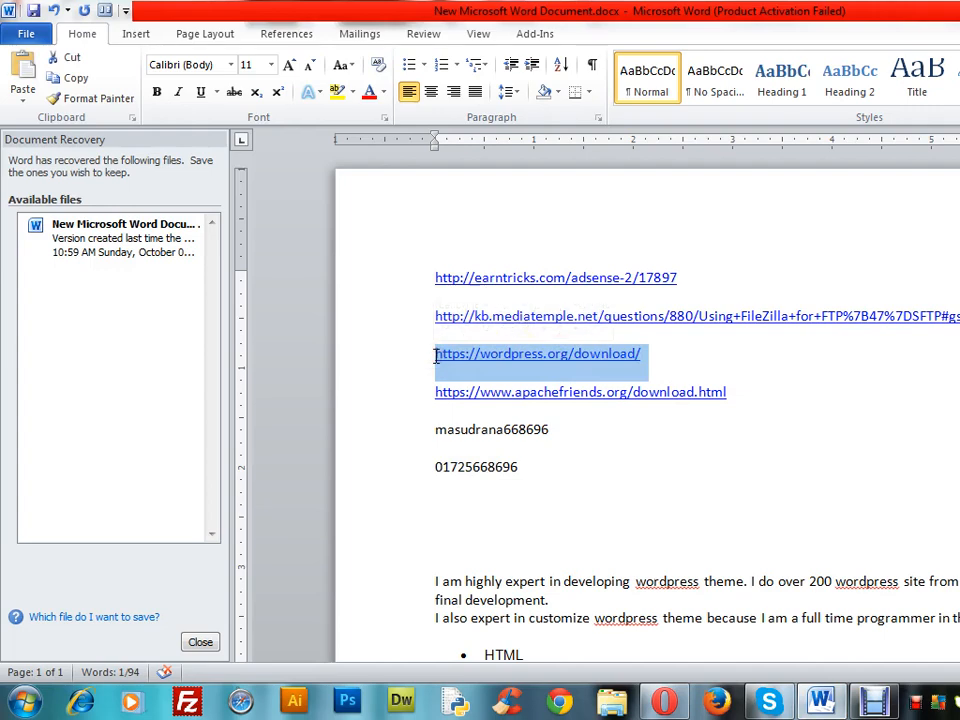
click(666, 700)
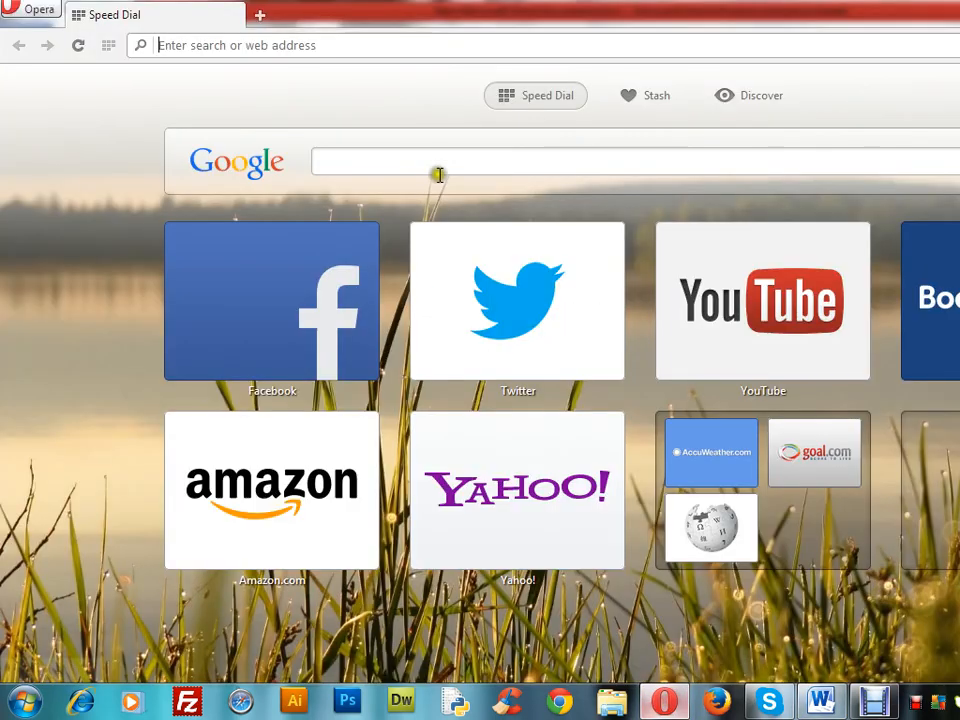
click(382, 46)
key(ctrl+v)
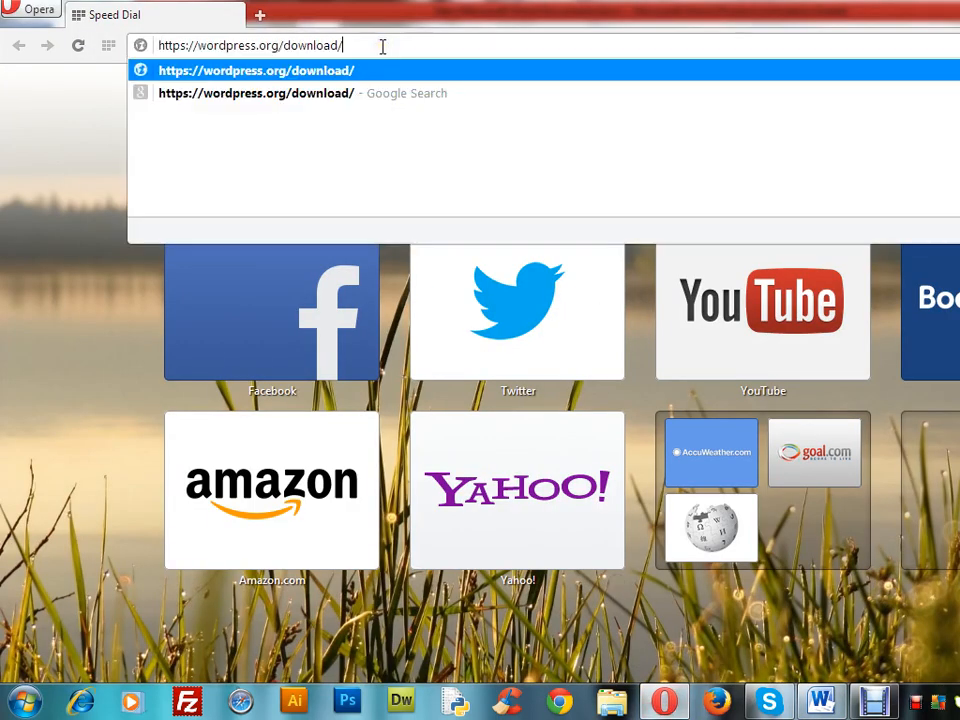
key(Return)
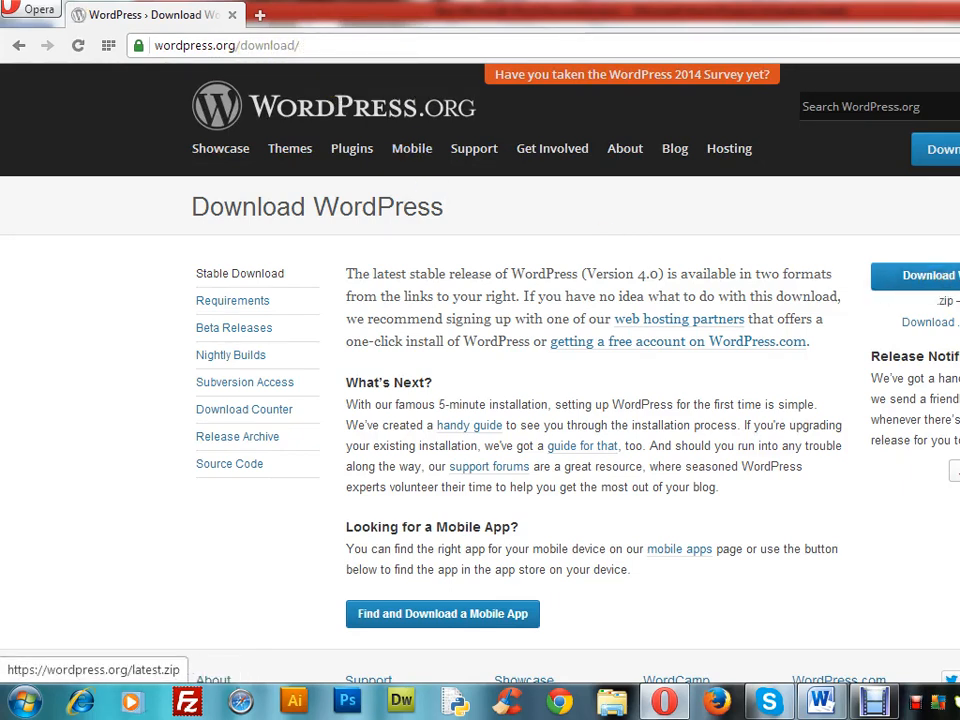
Download the latest WordPress zip from the download page and check its progress in the browser's download list
click(950, 283)
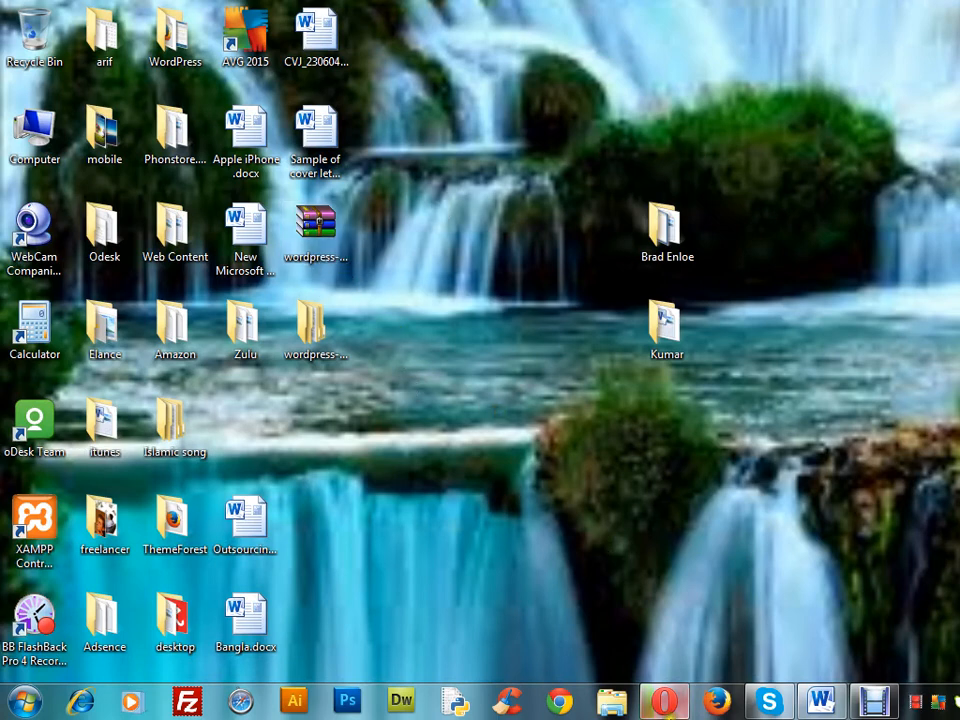
click(666, 701)
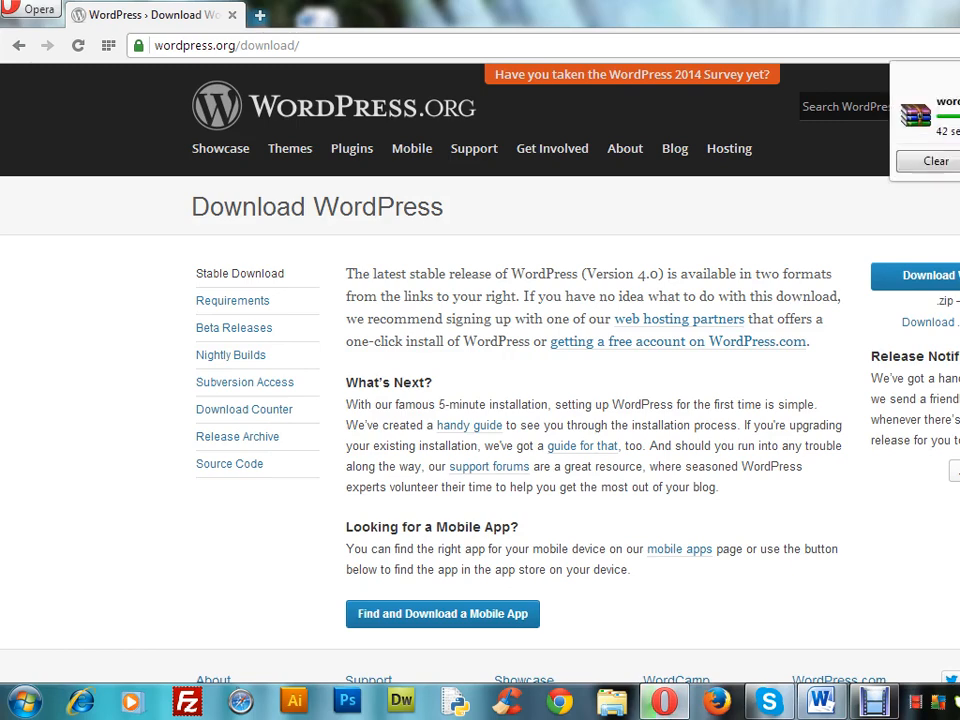
click(955, 162)
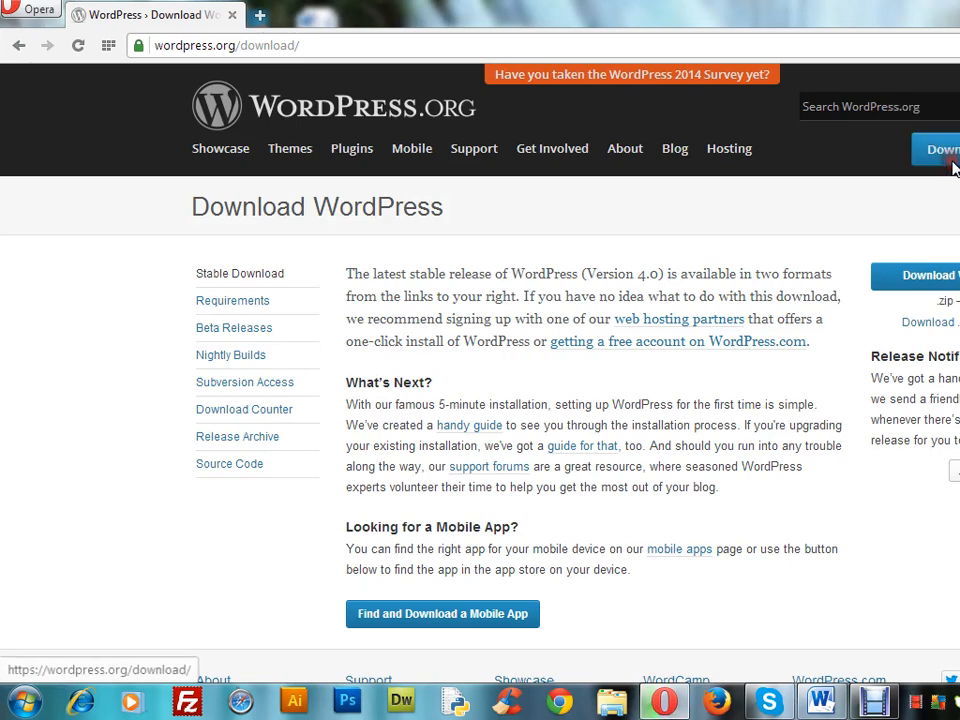
Delete the existing wordpress-4.0 folder from the desktop
key(super+d)
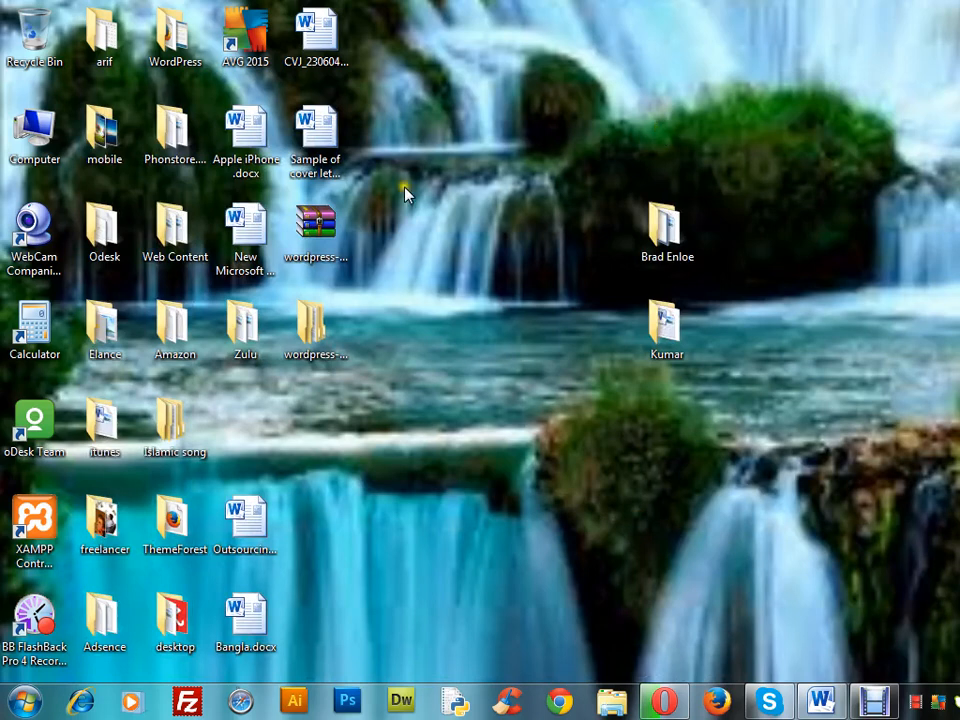
click(305, 338)
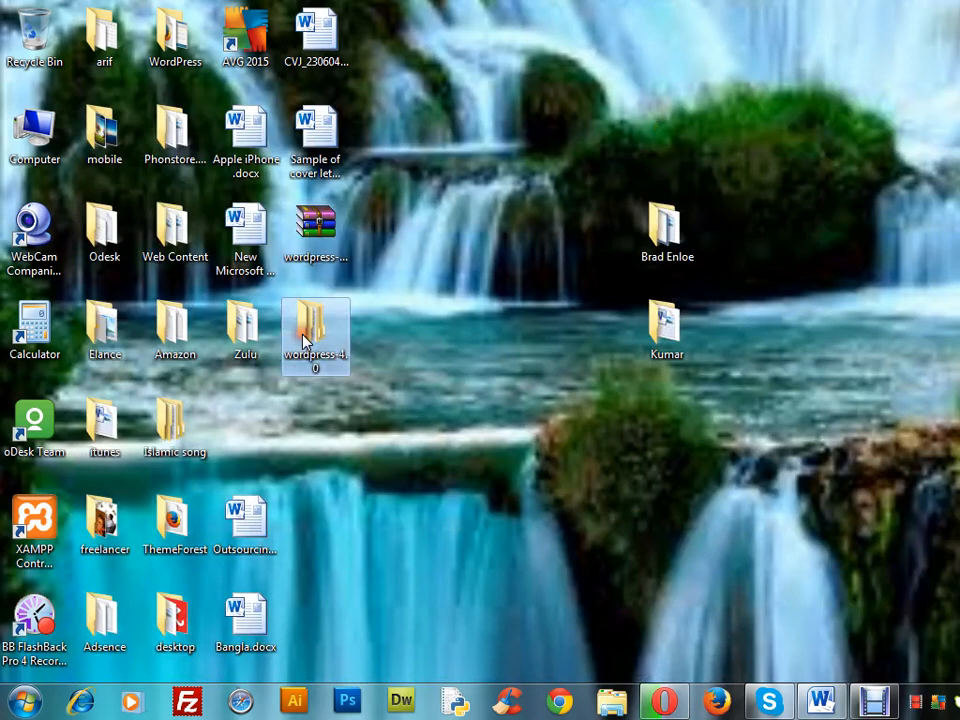
key(Delete)
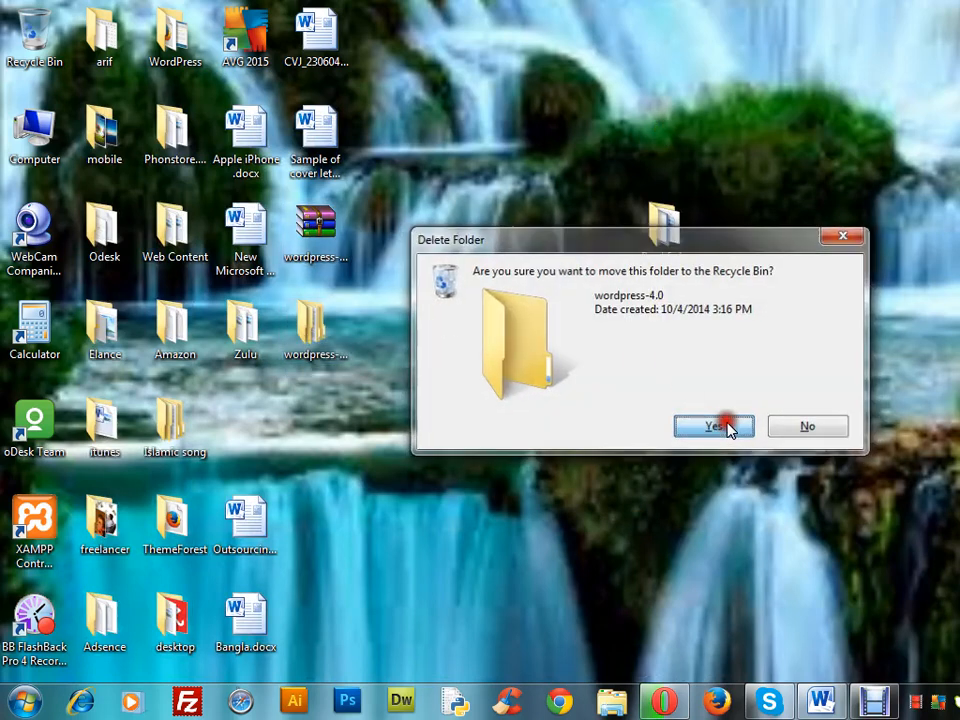
click(713, 427)
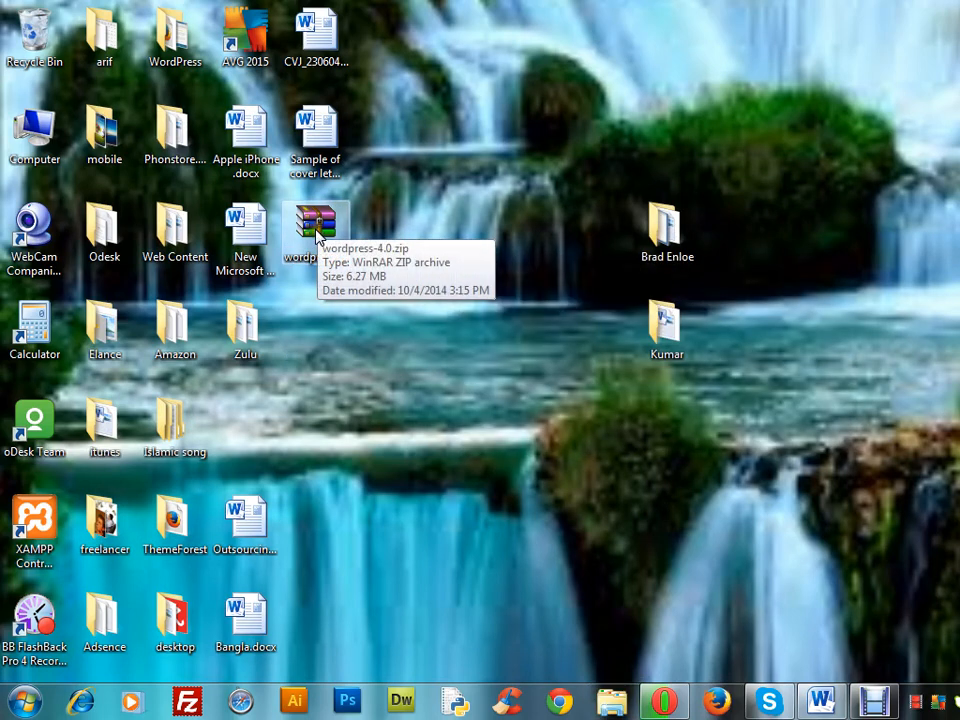
Move wordpress-4.0.zip to an open area of the desktop and extract it into a wordpress-4.0 folder there
drag(318, 233, 447, 228)
right_click(447, 228)
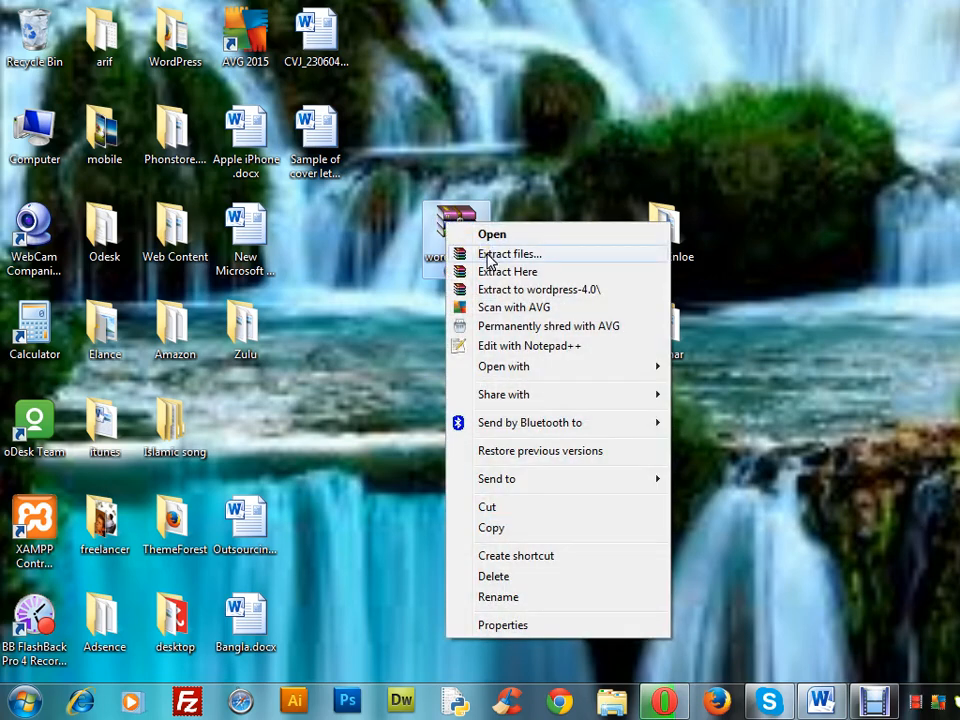
click(306, 390)
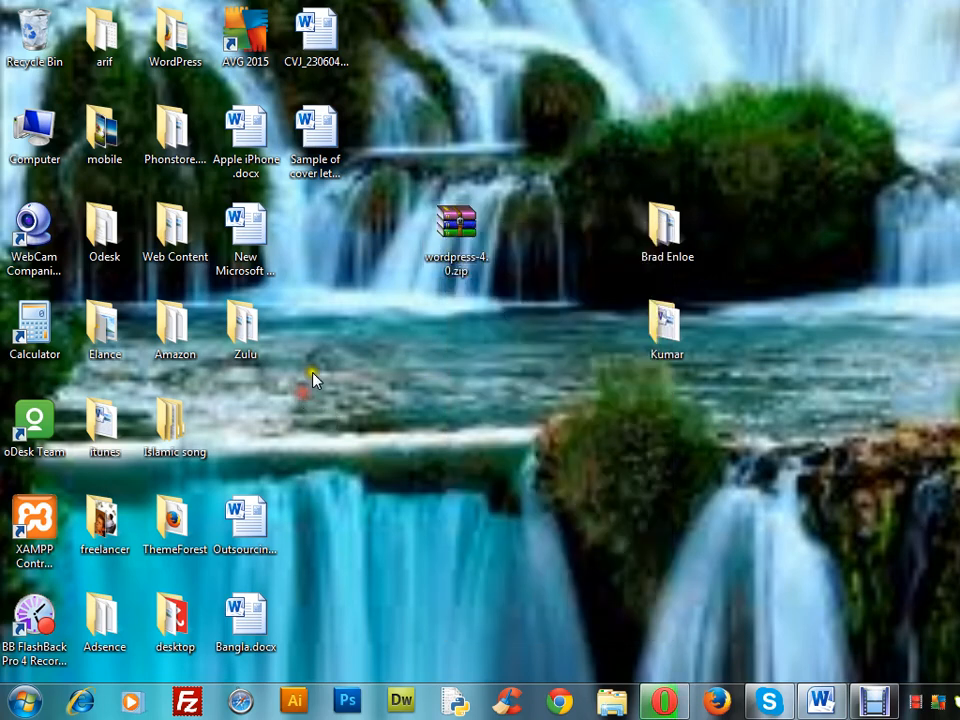
right_click(447, 236)
click(487, 266)
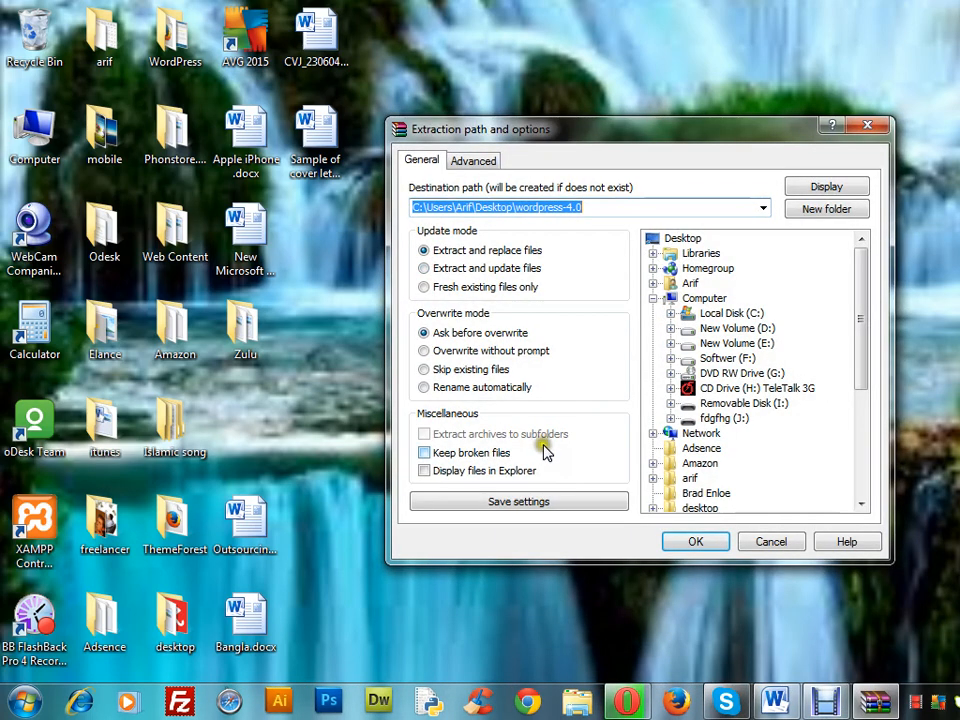
click(694, 543)
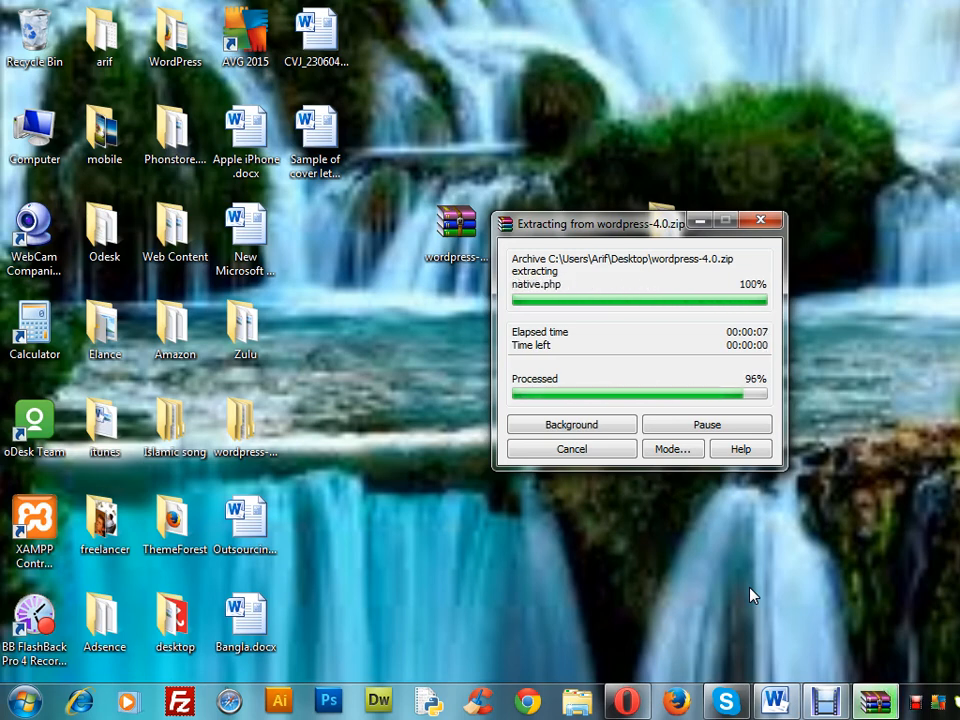
Move the extracted wordpress-4.0 folder to an open area of the desktop, keeping its name
drag(237, 437, 533, 438)
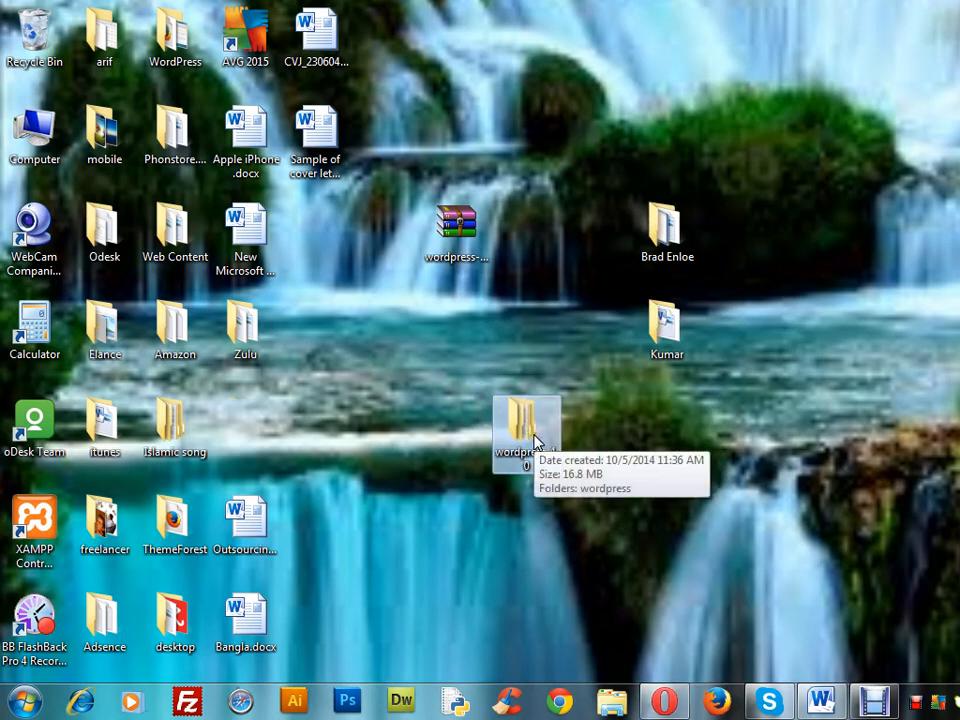
key(F2)
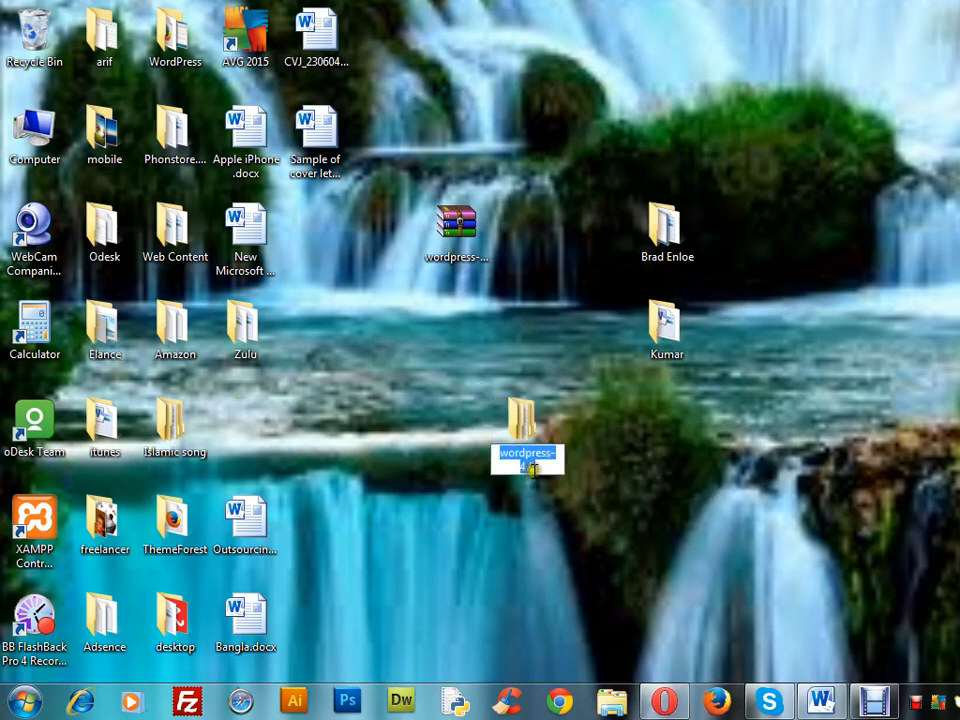
click(635, 478)
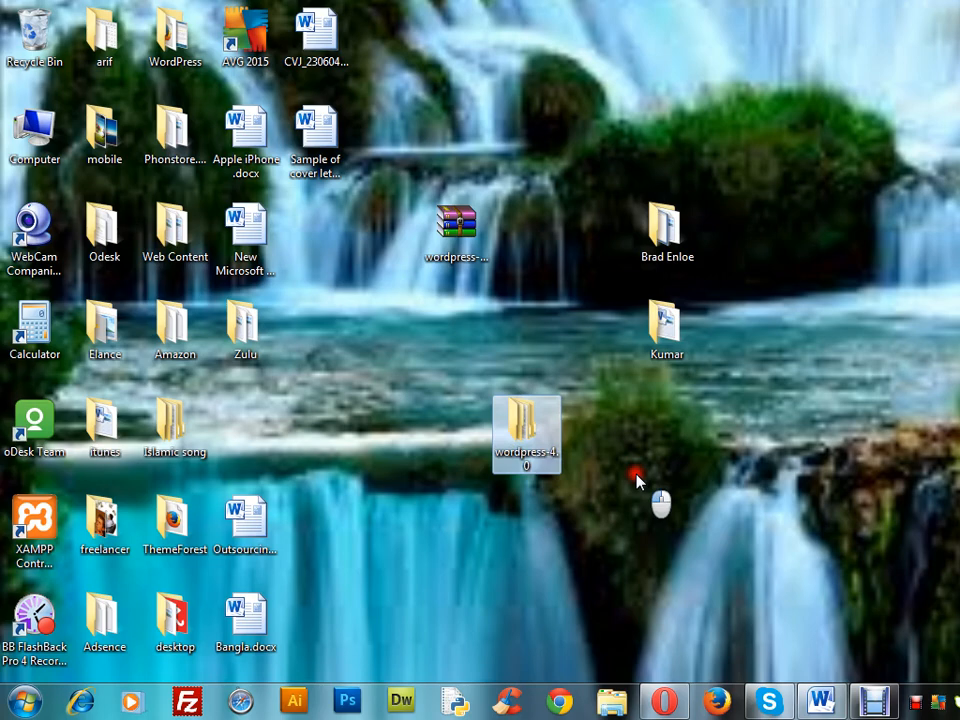
Try to copy the wordpress folder from inside wordpress-4.0 onto the desktop
double_click(527, 425)
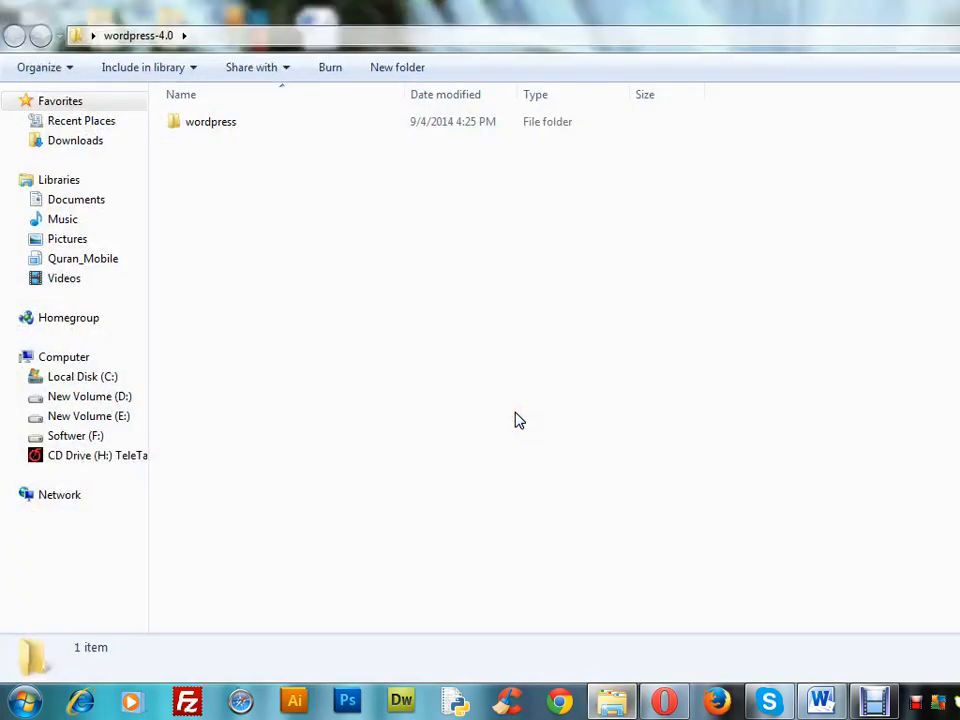
click(339, 126)
right_click(339, 126)
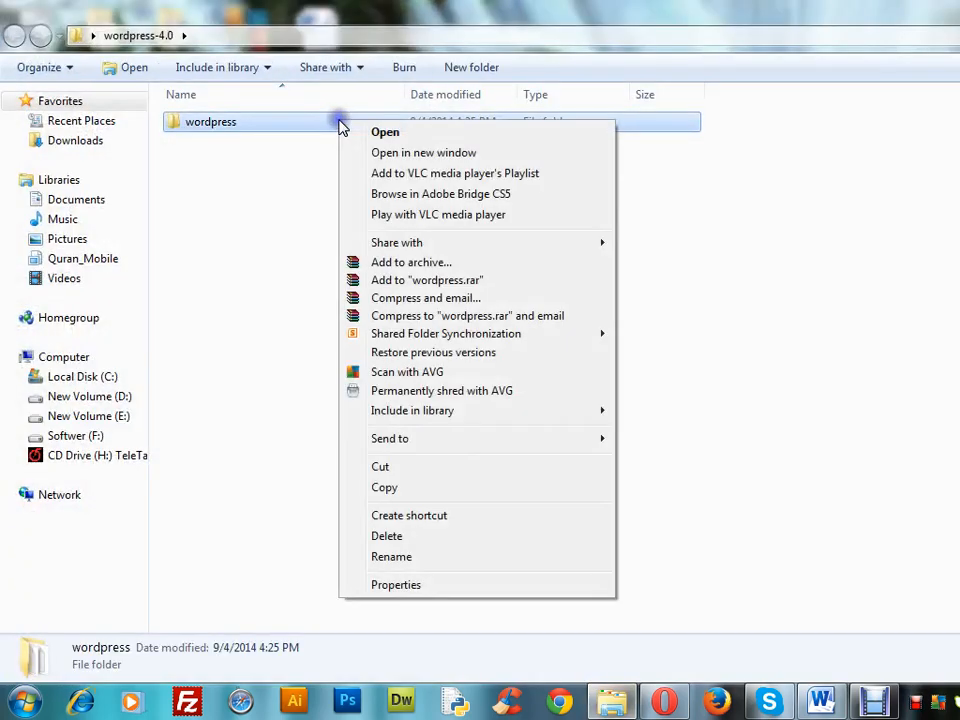
click(386, 488)
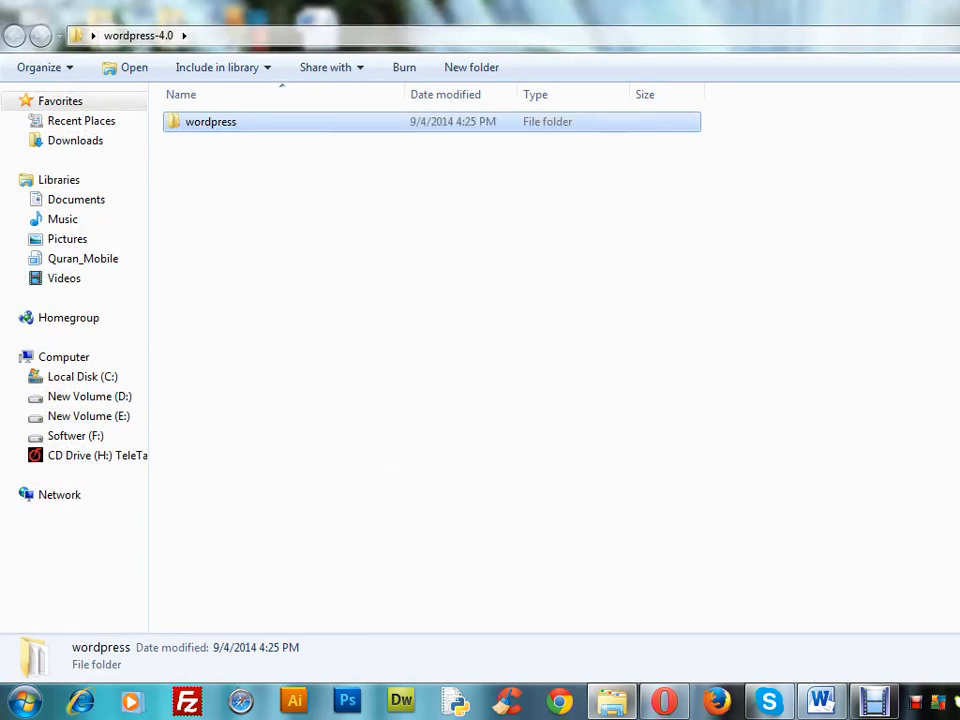
key(alt+F4)
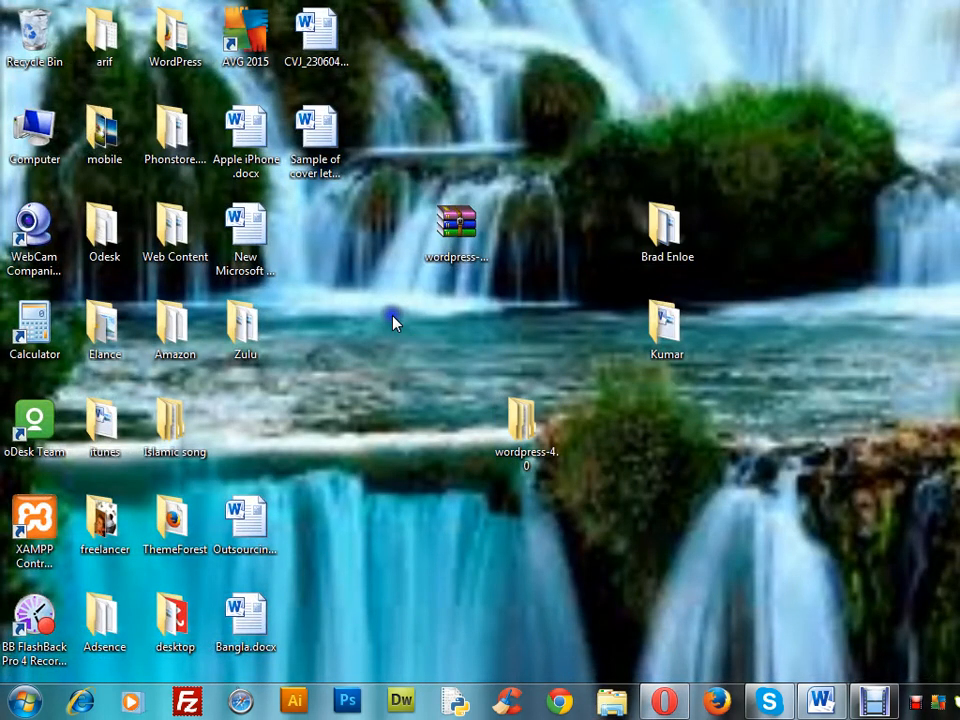
right_click(392, 318)
click(437, 443)
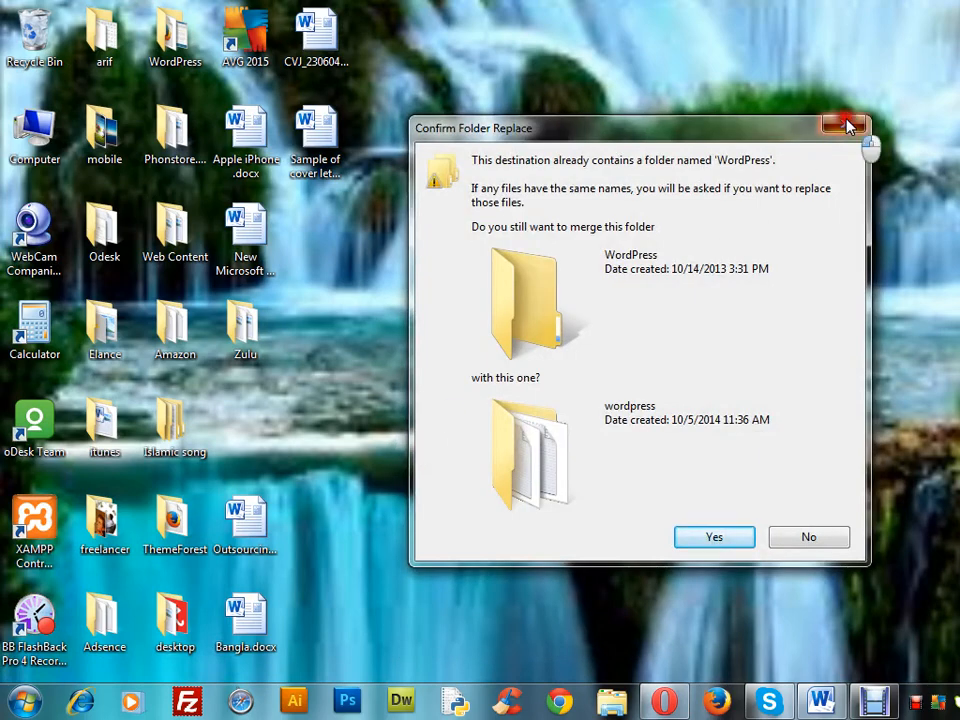
click(848, 126)
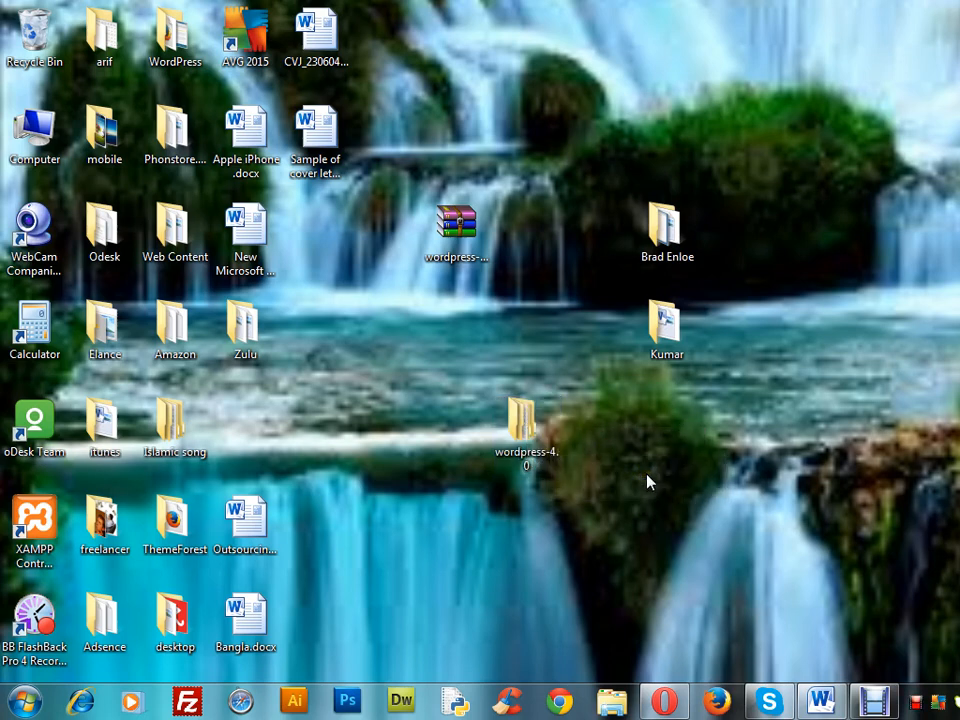
click(664, 701)
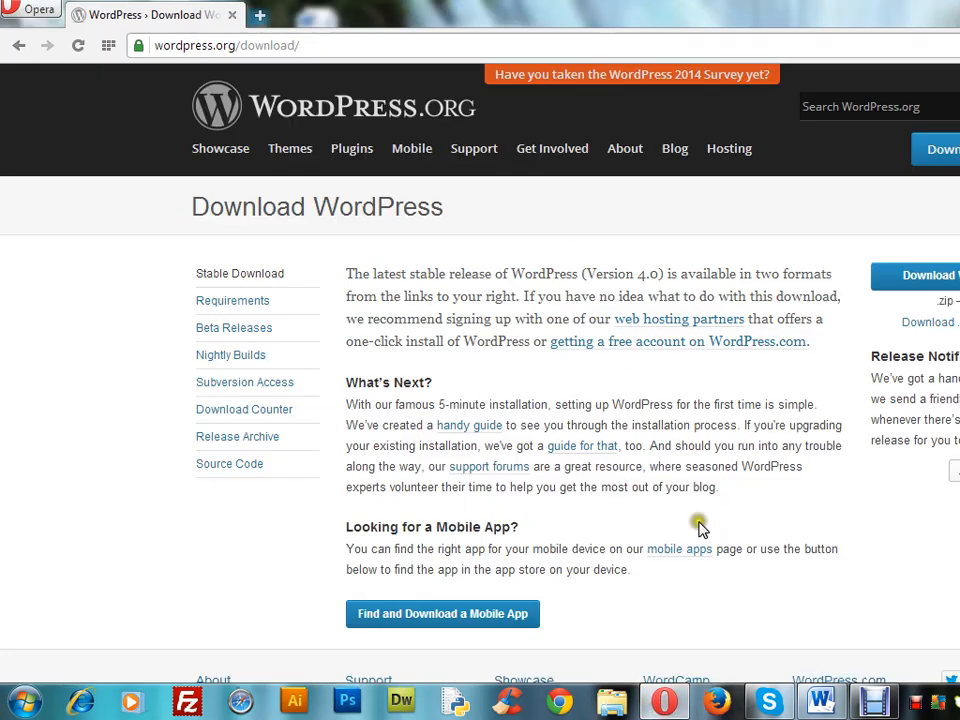
click(822, 703)
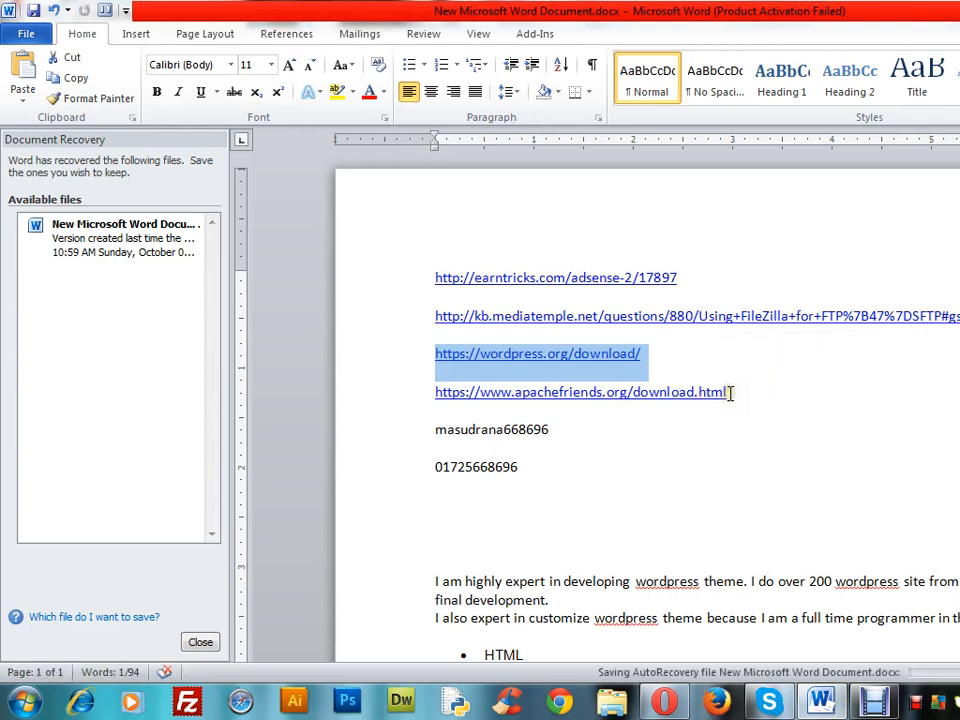
drag(733, 393, 438, 388)
key(ctrl+c)
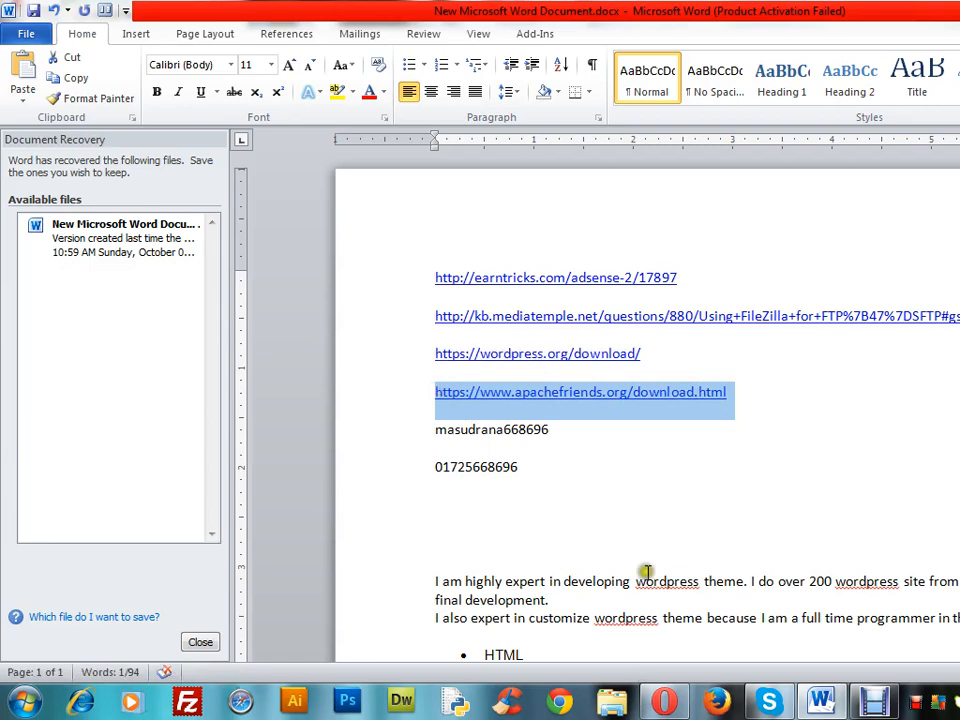
click(667, 702)
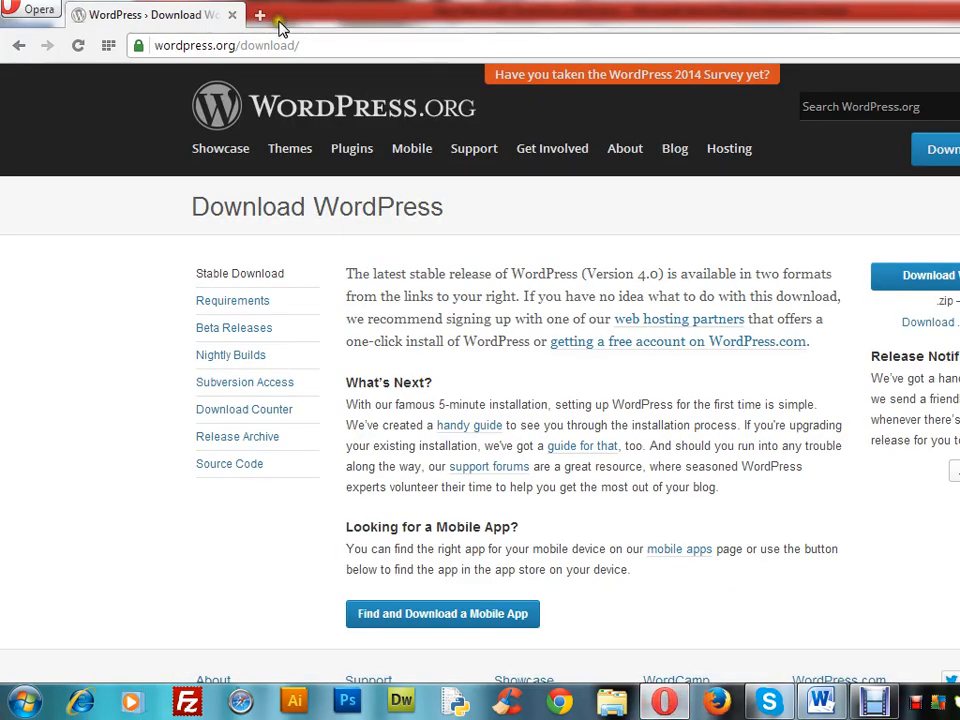
click(260, 17)
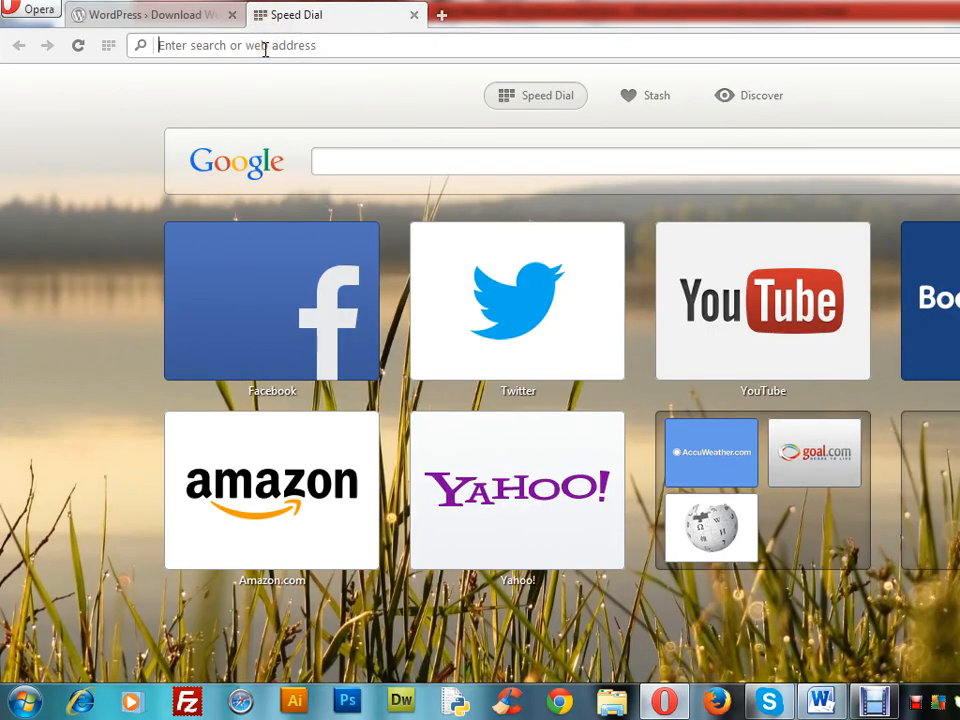
key(ctrl+v)
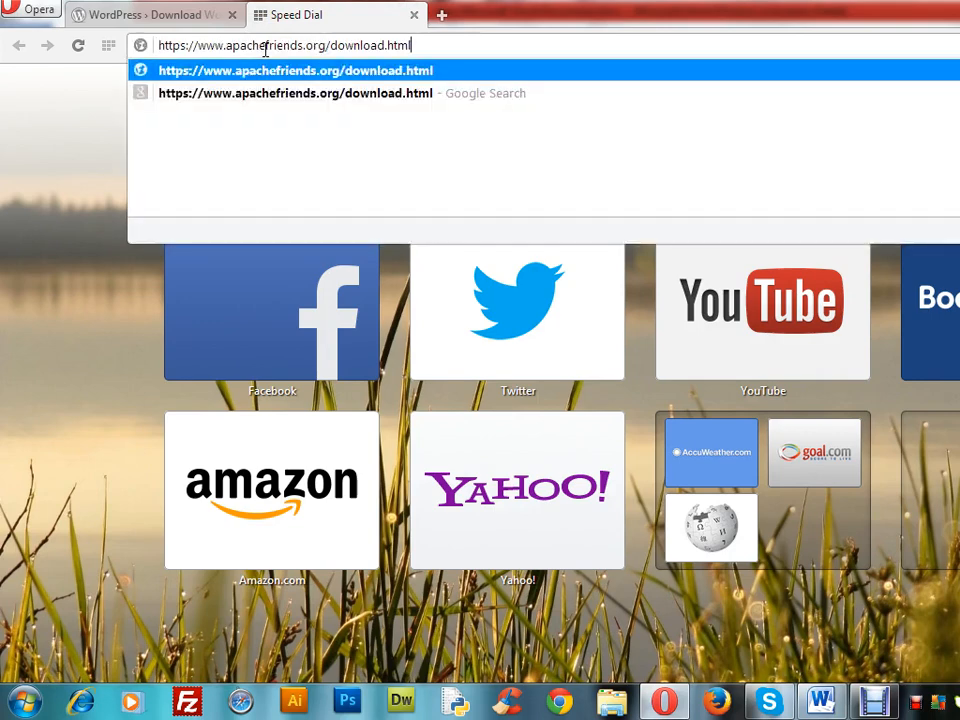
key(Return)
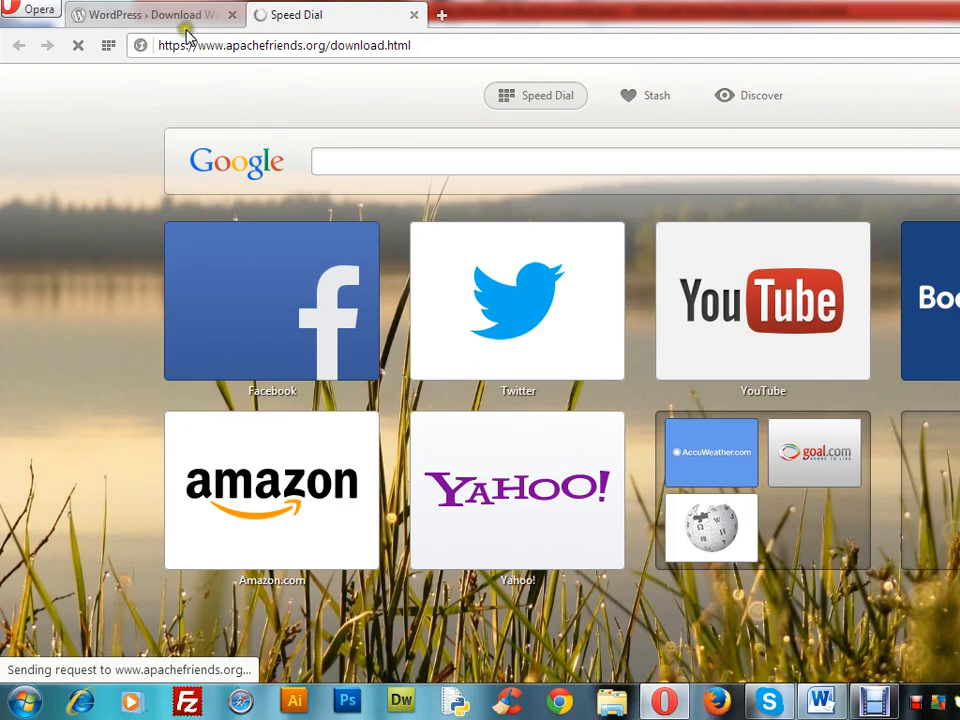
mouse_move(180, 22)
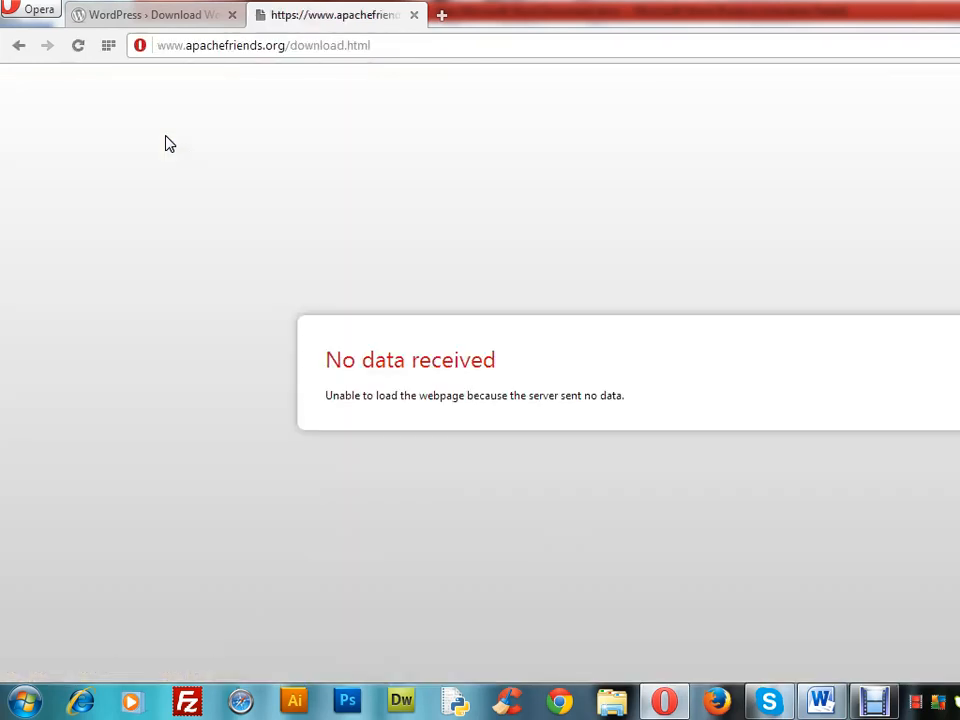
click(77, 49)
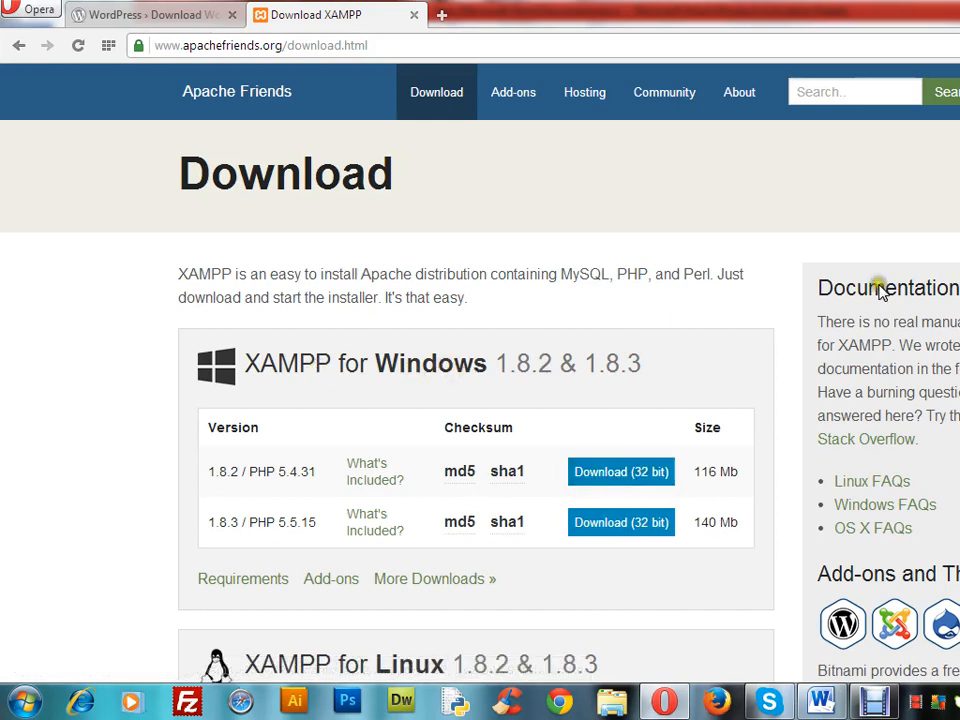
Start the 32-bit download of XAMPP for Windows 1.8.2 / PHP 5.4.31 and close the download success tab
click(618, 472)
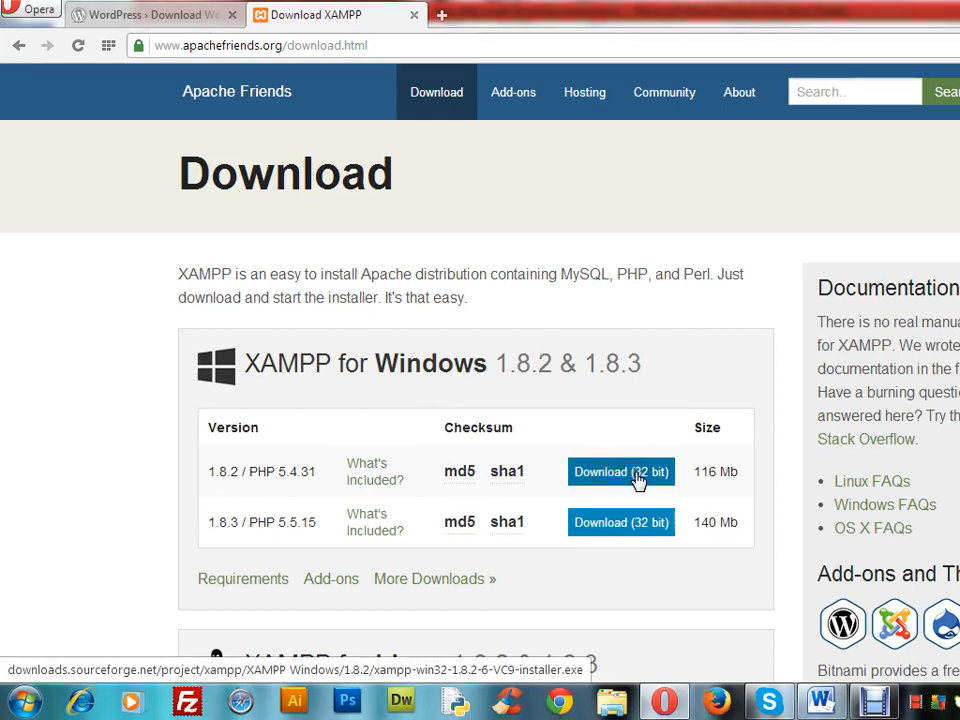
click(637, 478)
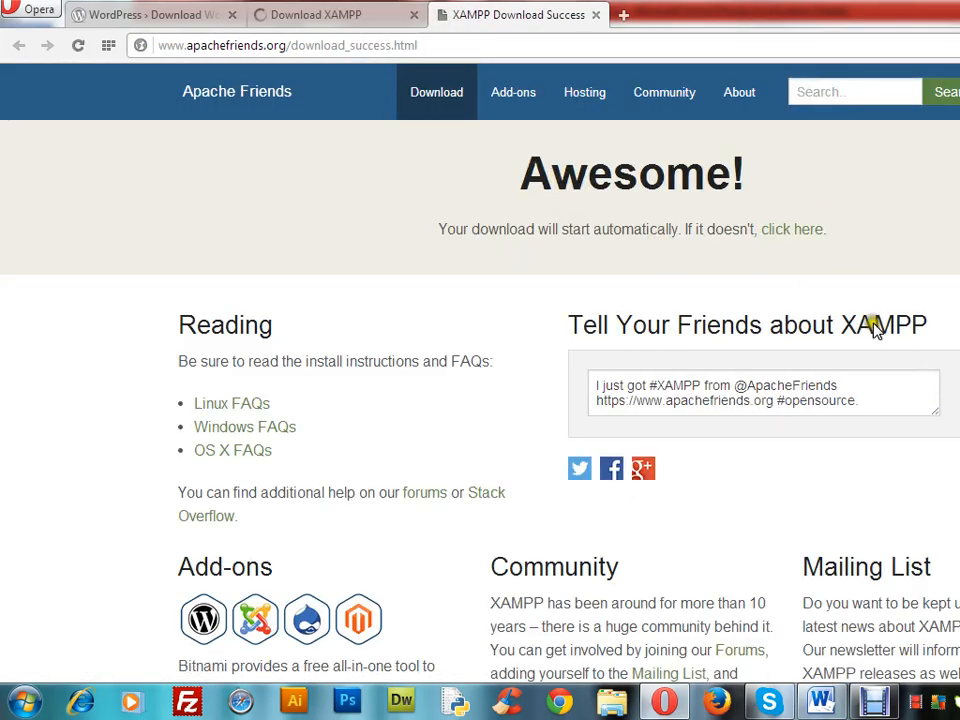
click(595, 16)
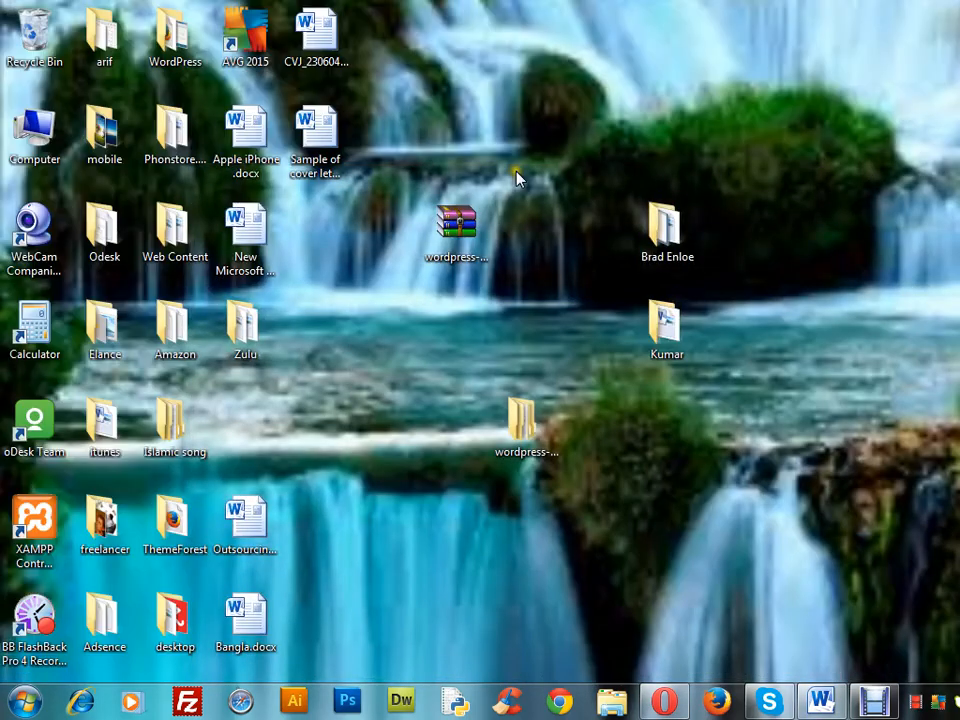
Open the web soft folder on the Softwer (F:) drive and find the XAMPP archives
double_click(36, 135)
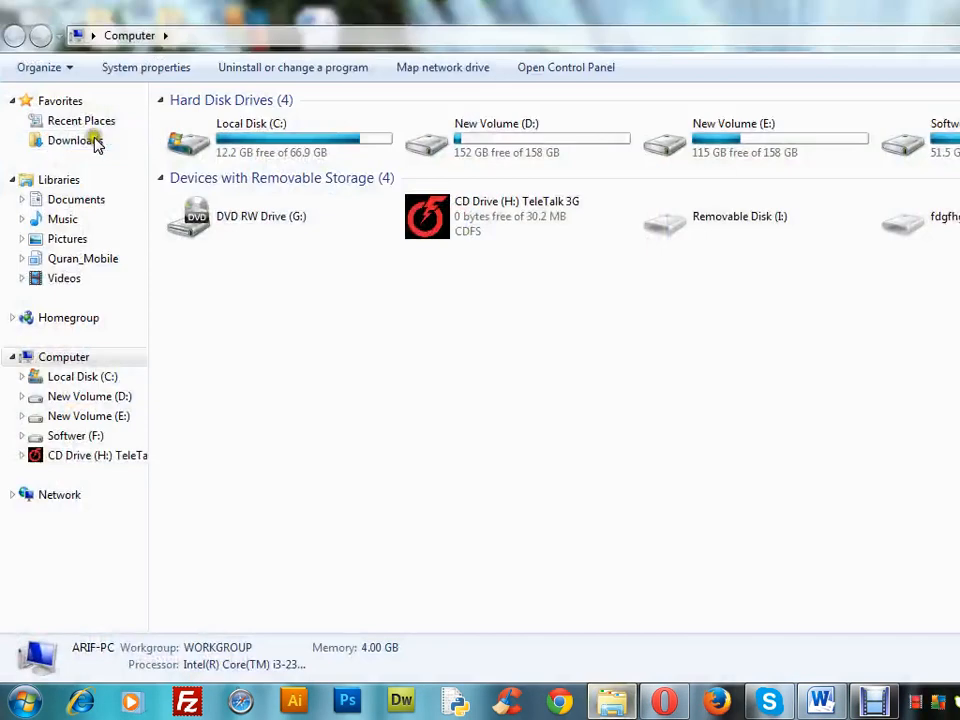
double_click(950, 141)
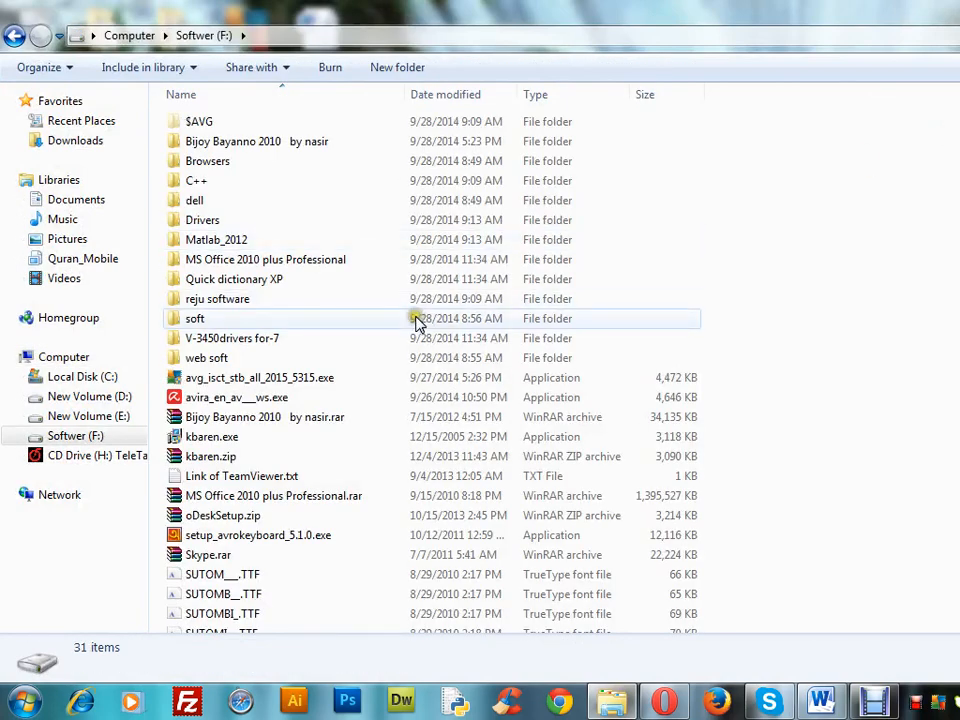
double_click(375, 360)
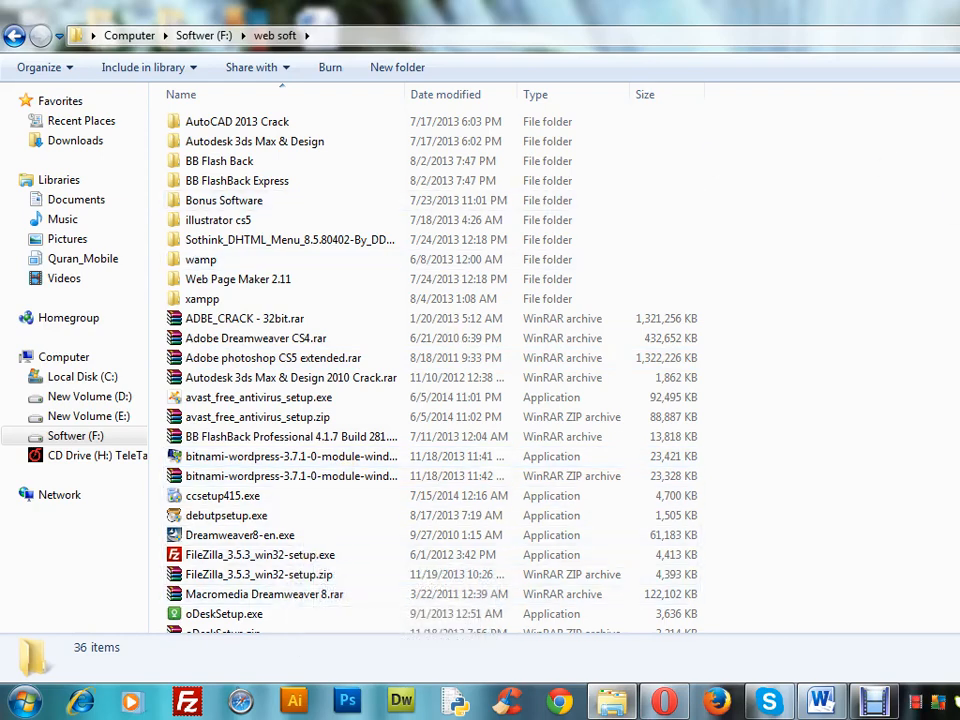
scroll(430, 360, down, 3)
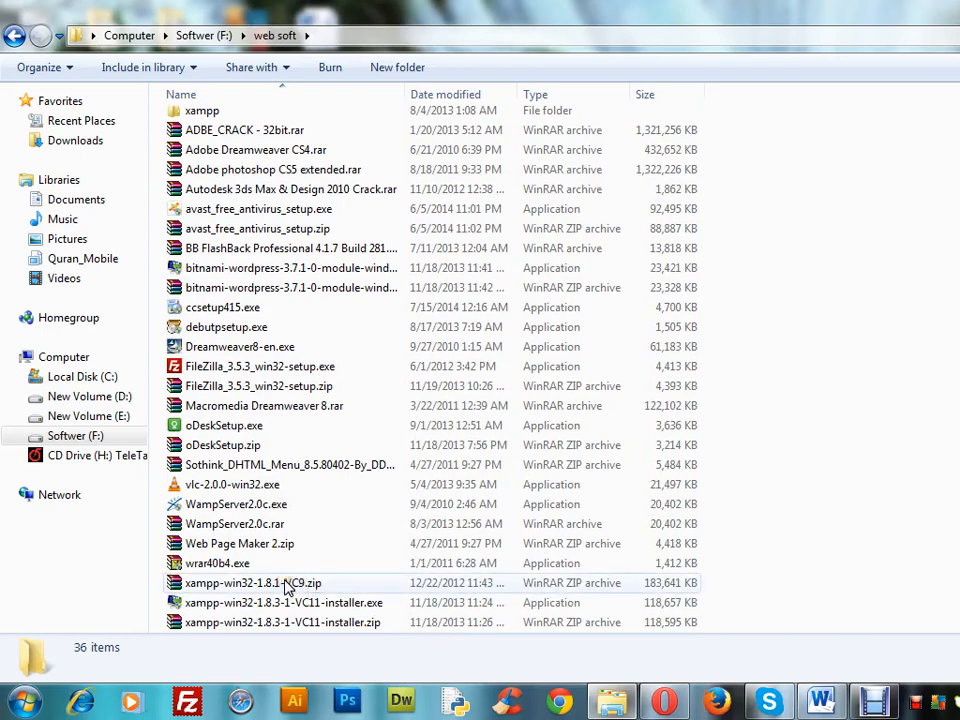
click(252, 582)
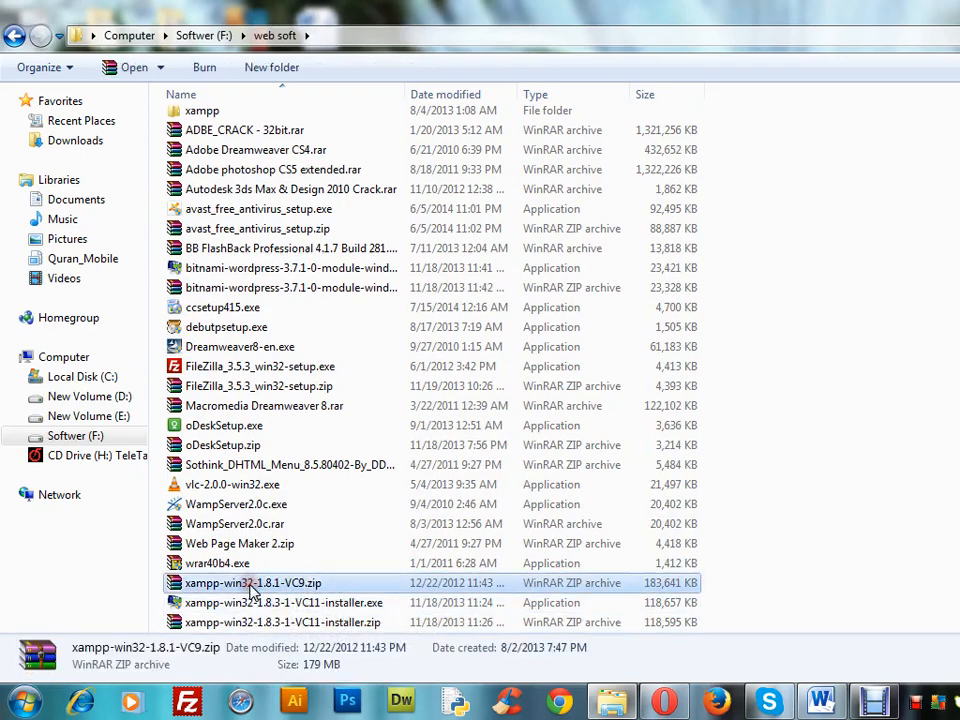
right_click(252, 591)
click(296, 475)
key(super+d)
right_click(747, 69)
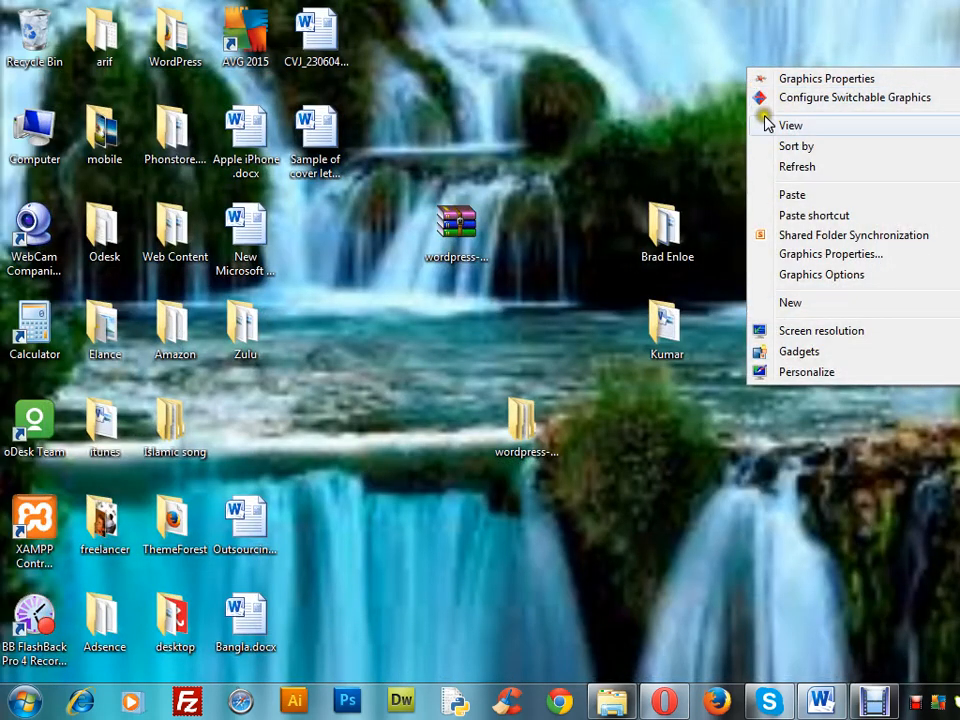
click(792, 196)
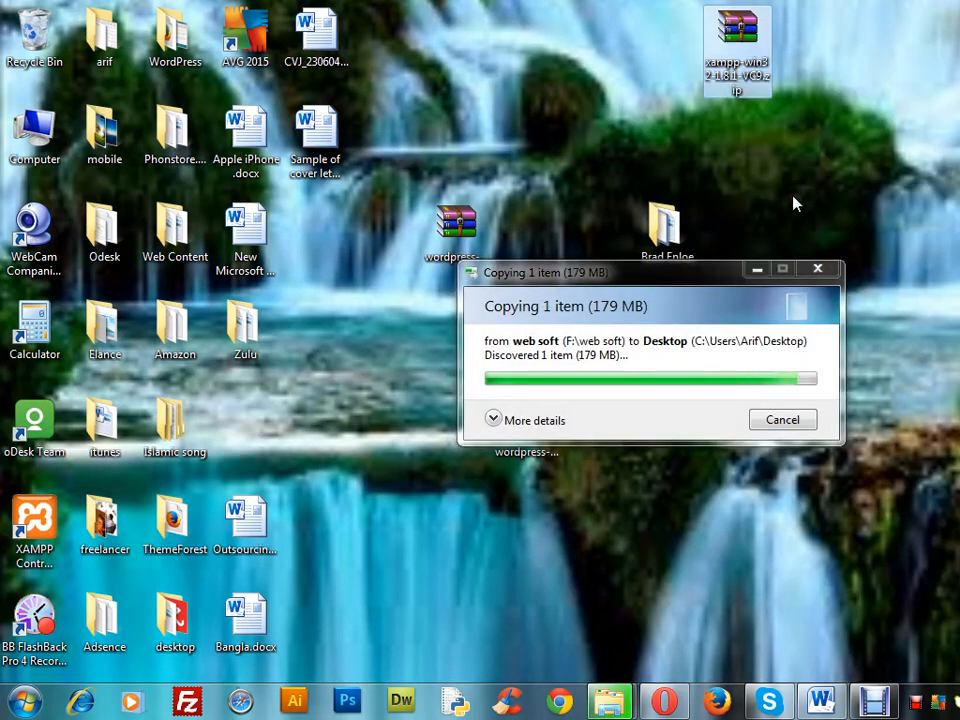
drag(762, 92, 832, 282)
click(811, 231)
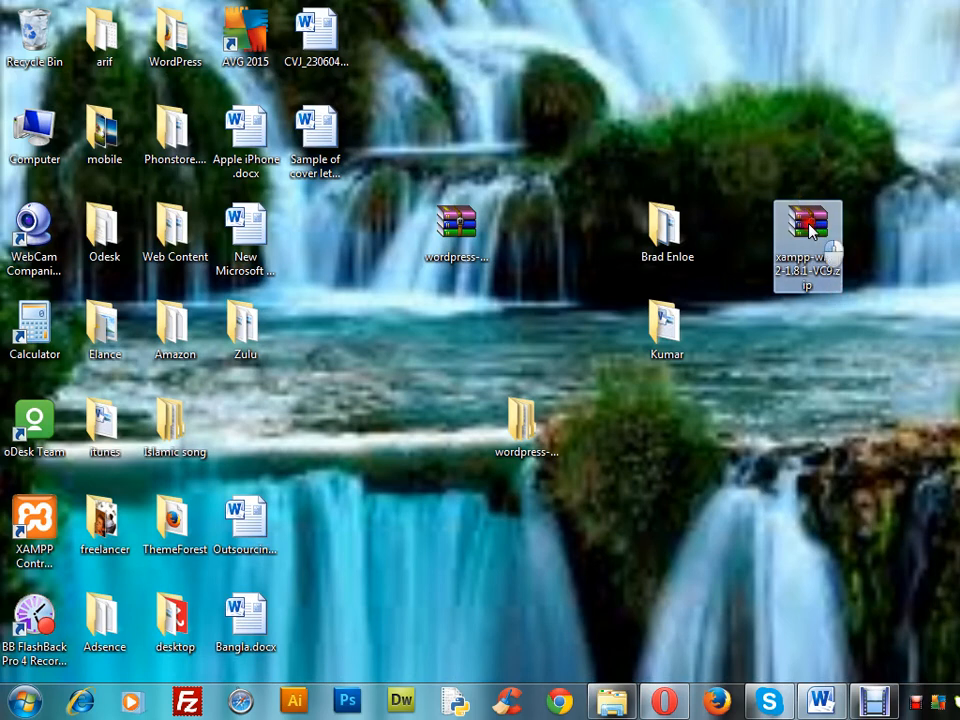
Open xampp-win32-1.8.1-VC9.zip in WinRAR, dismiss the license reminder and run the xampp-control application from its xampp folder
double_click(811, 231)
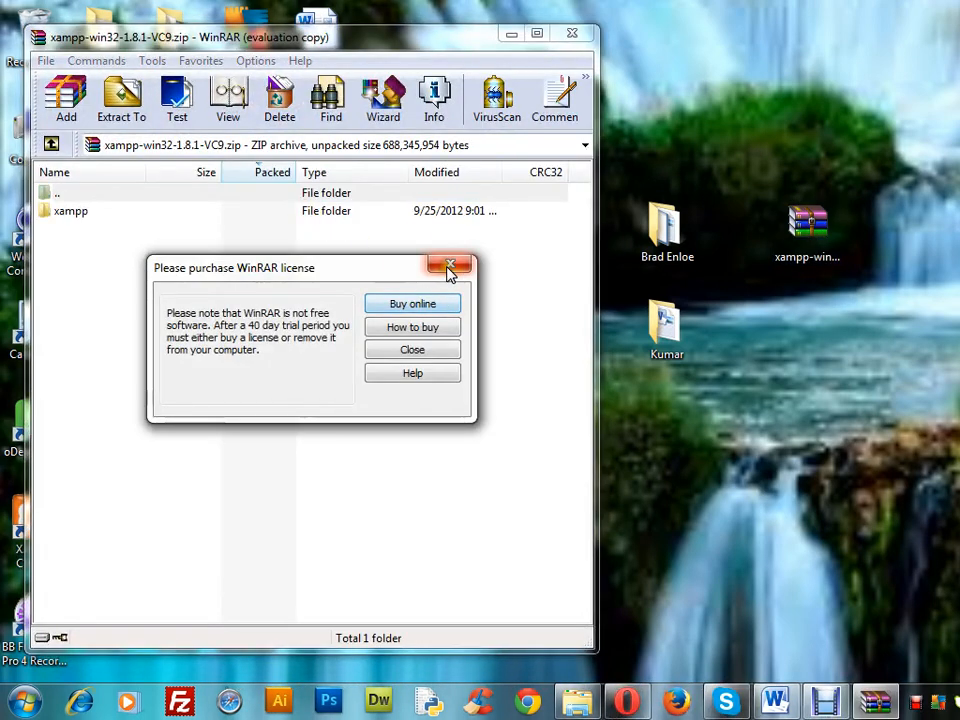
click(446, 265)
double_click(388, 213)
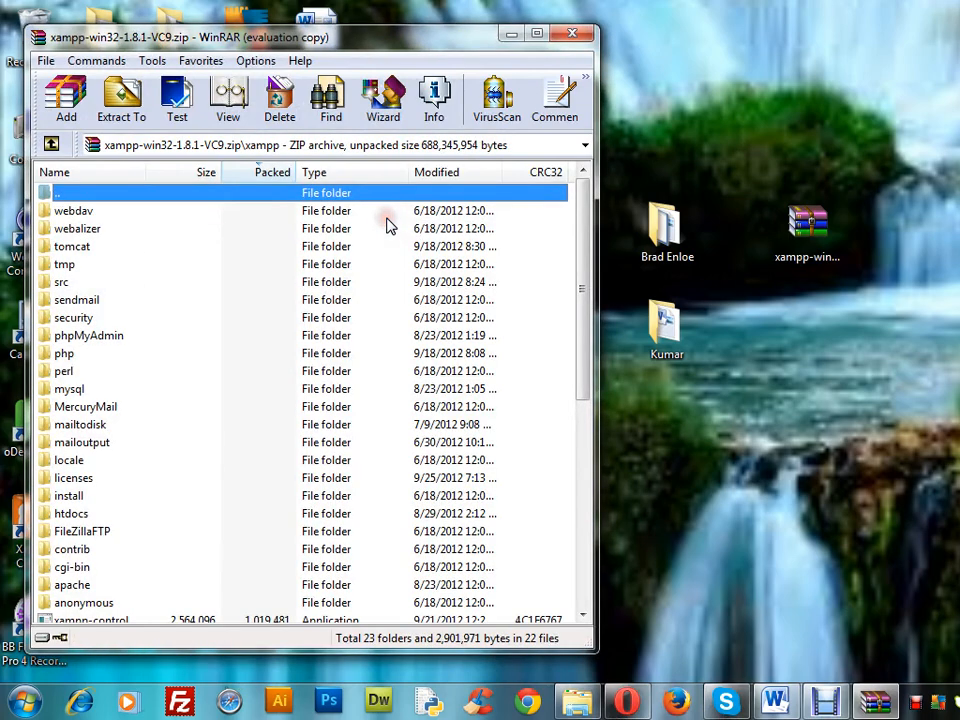
drag(583, 268, 588, 335)
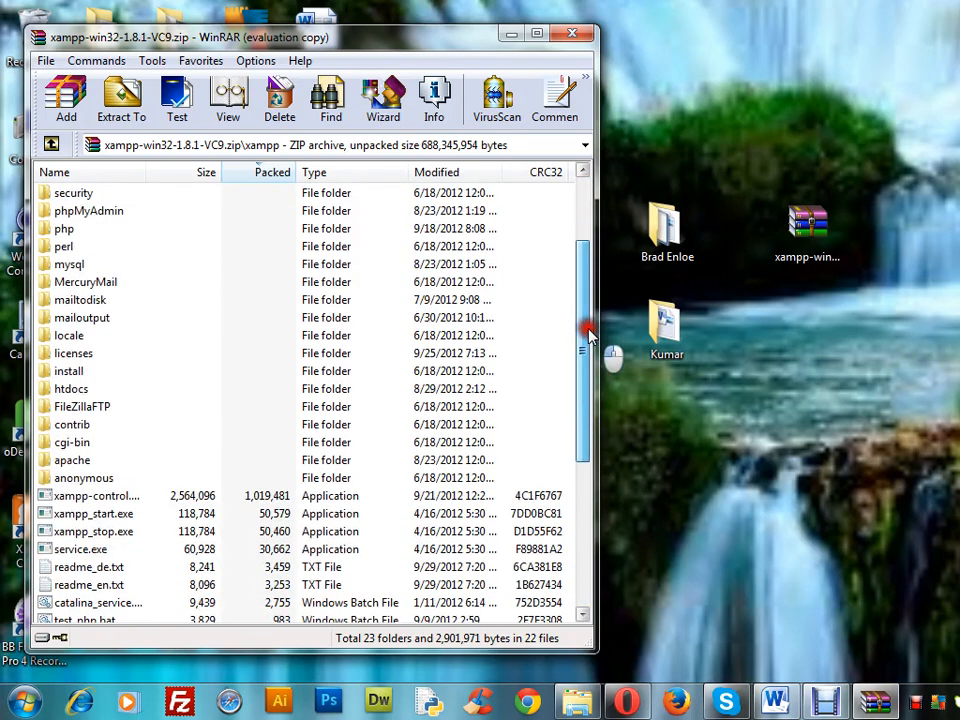
drag(588, 335, 589, 329)
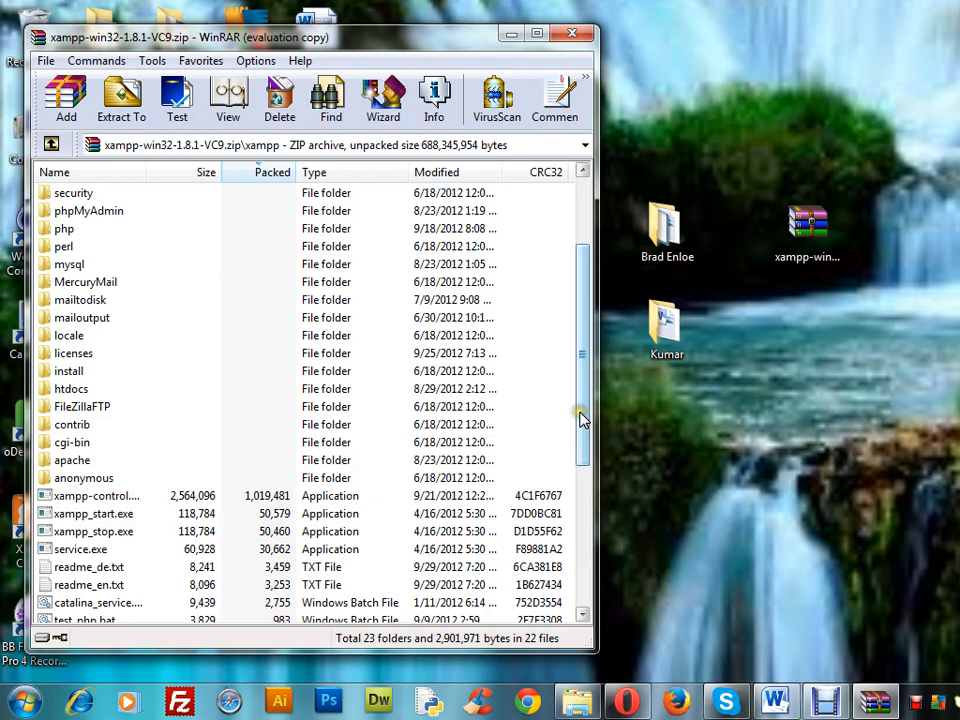
drag(582, 418, 578, 483)
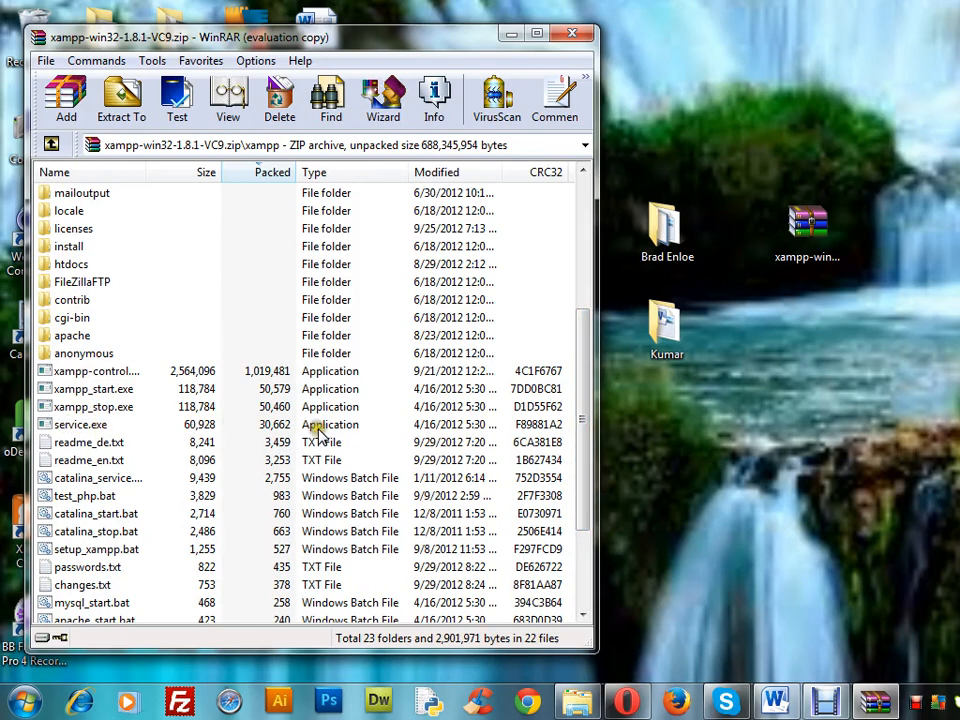
double_click(281, 373)
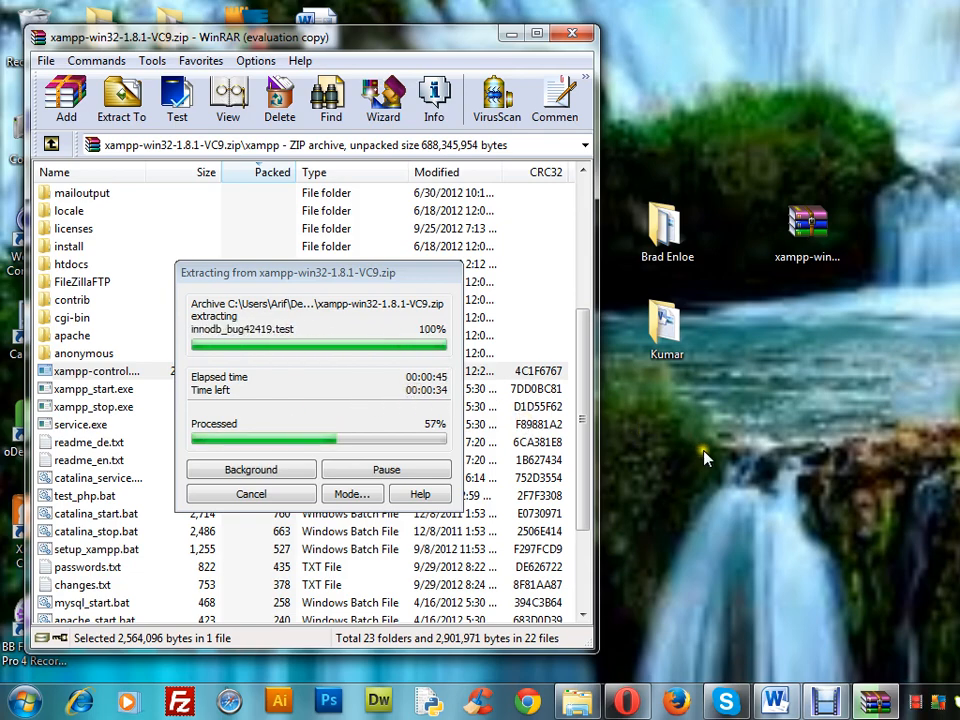
click(511, 34)
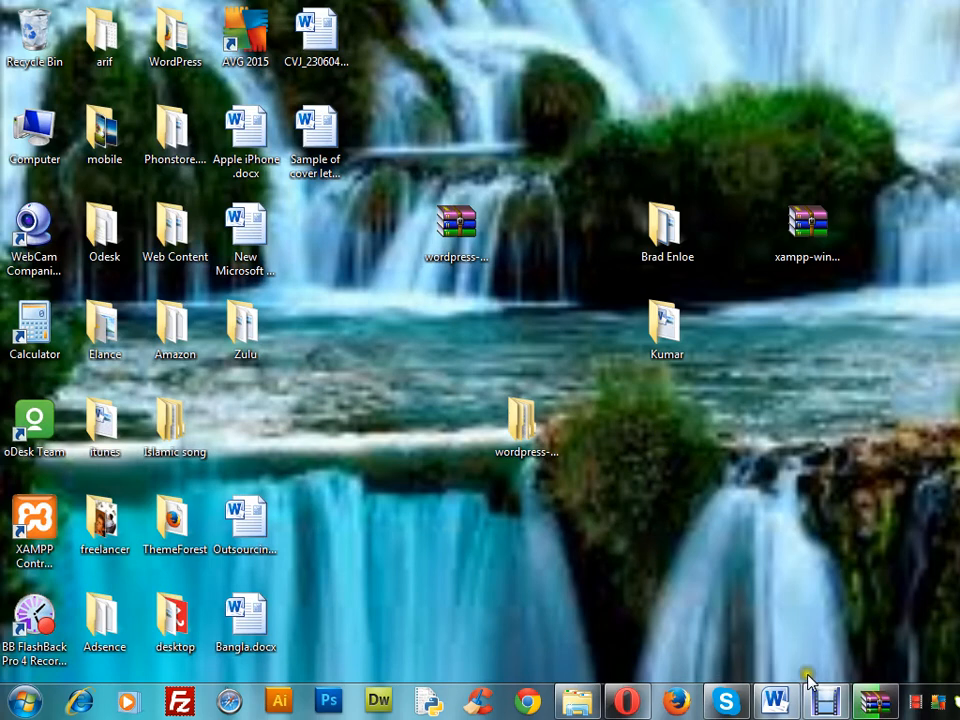
click(884, 706)
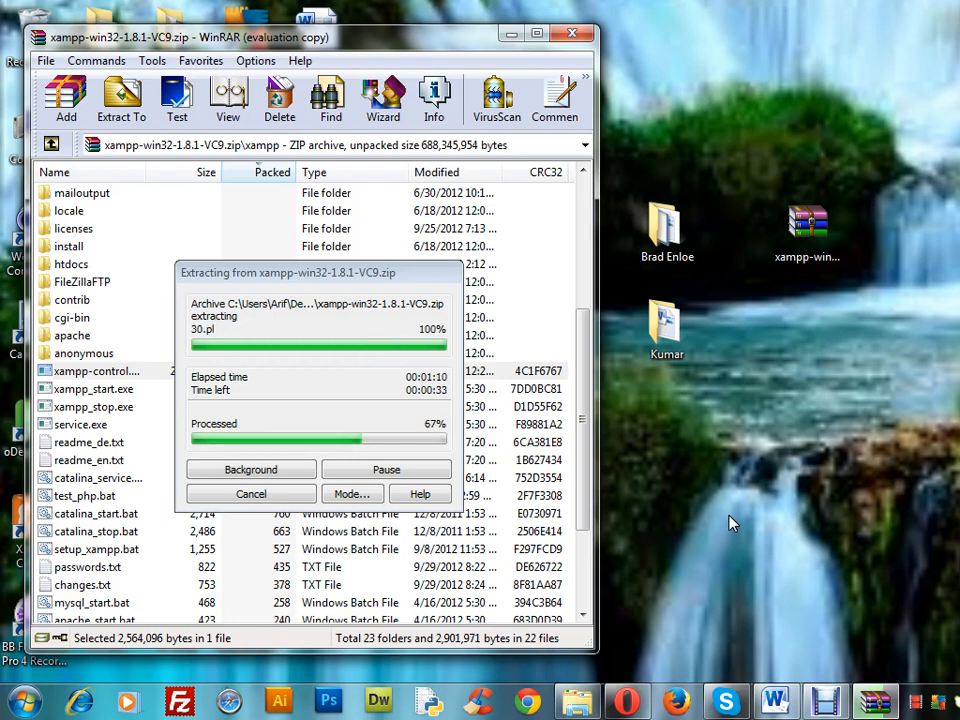
click(512, 37)
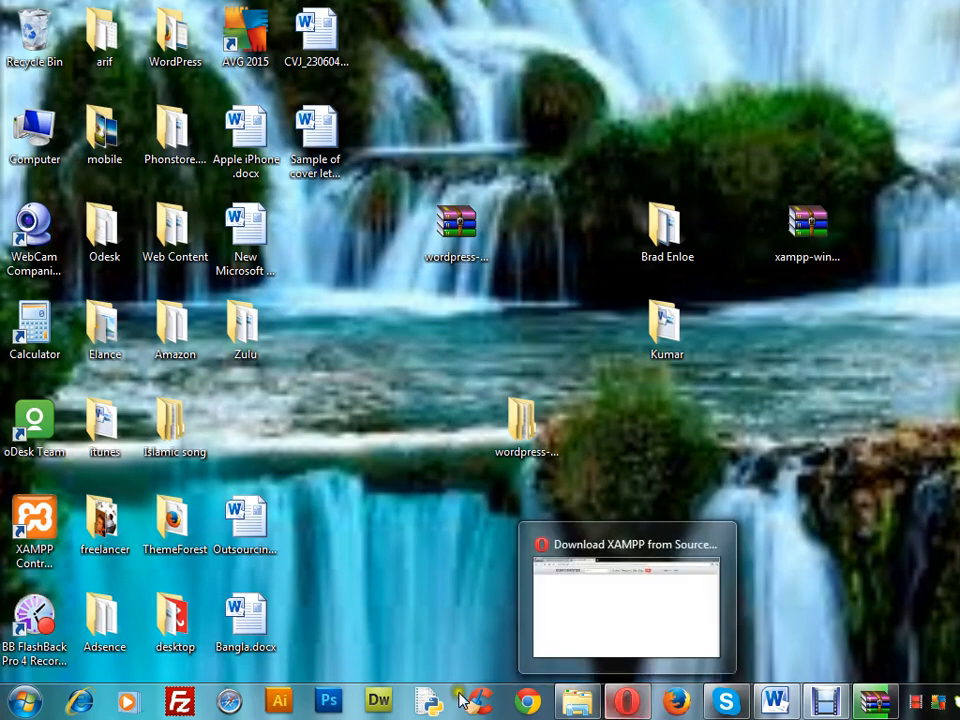
click(628, 700)
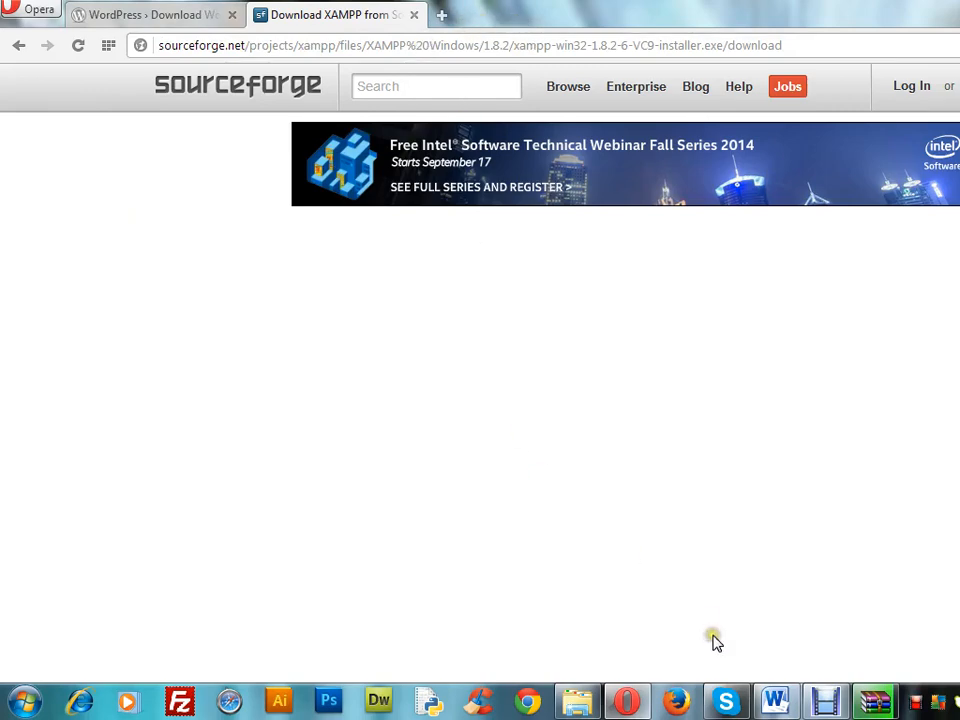
click(630, 704)
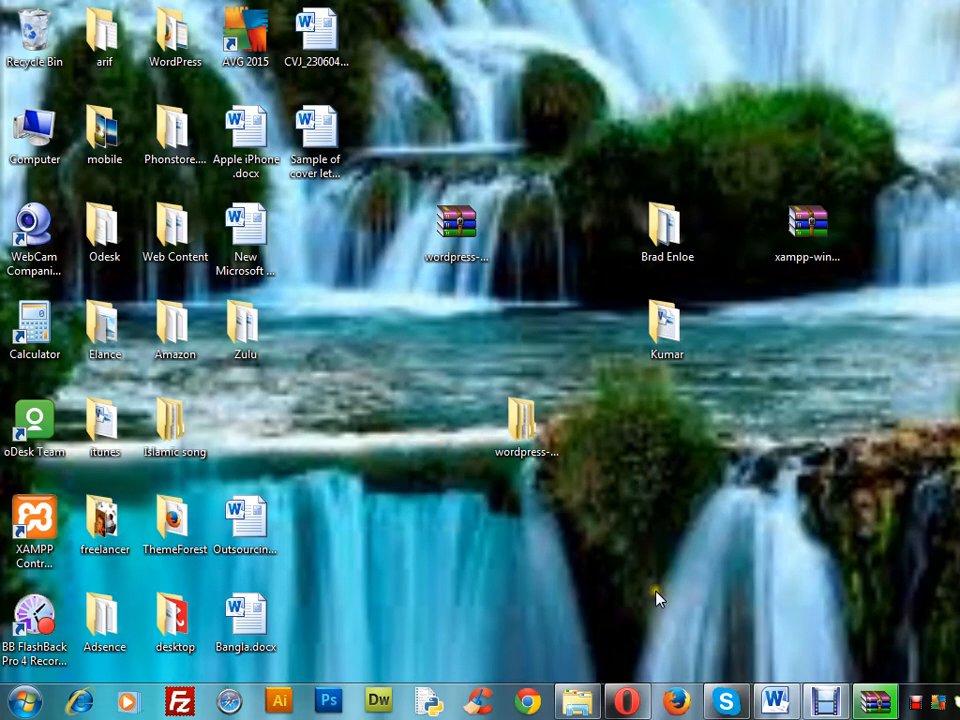
Save English as the XAMPP Control Panel language, and close the control panel and the WinRAR archive window
click(885, 701)
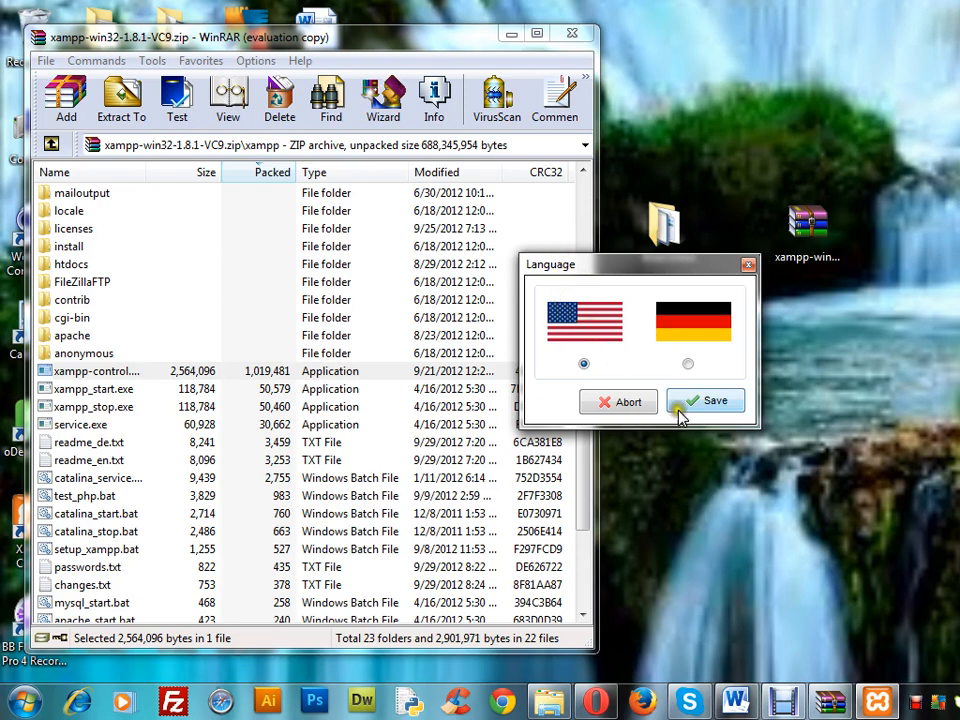
click(709, 401)
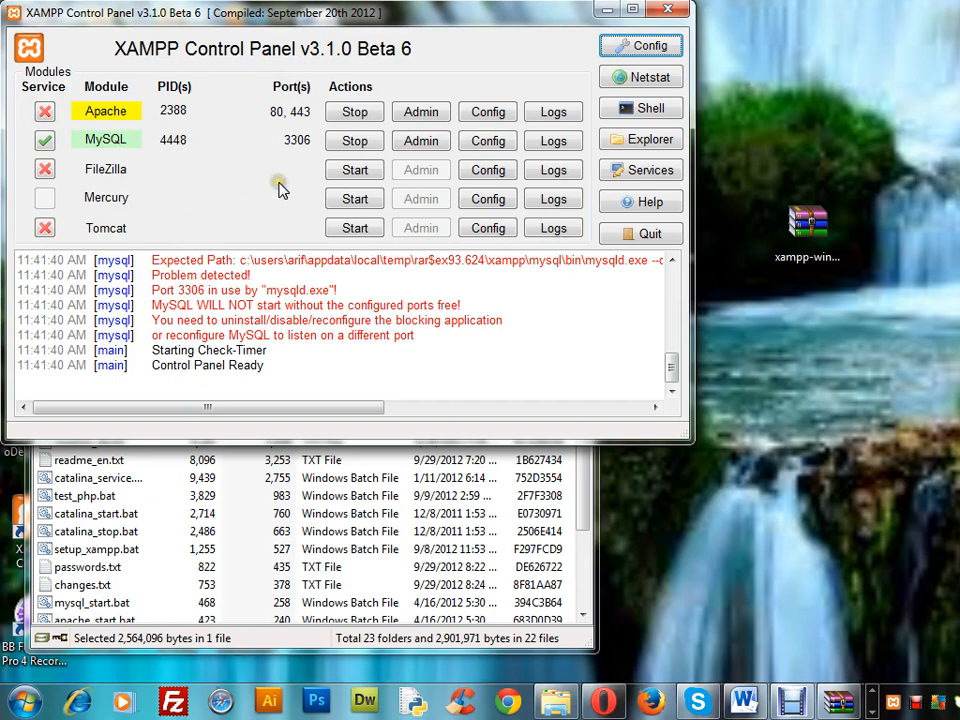
click(672, 12)
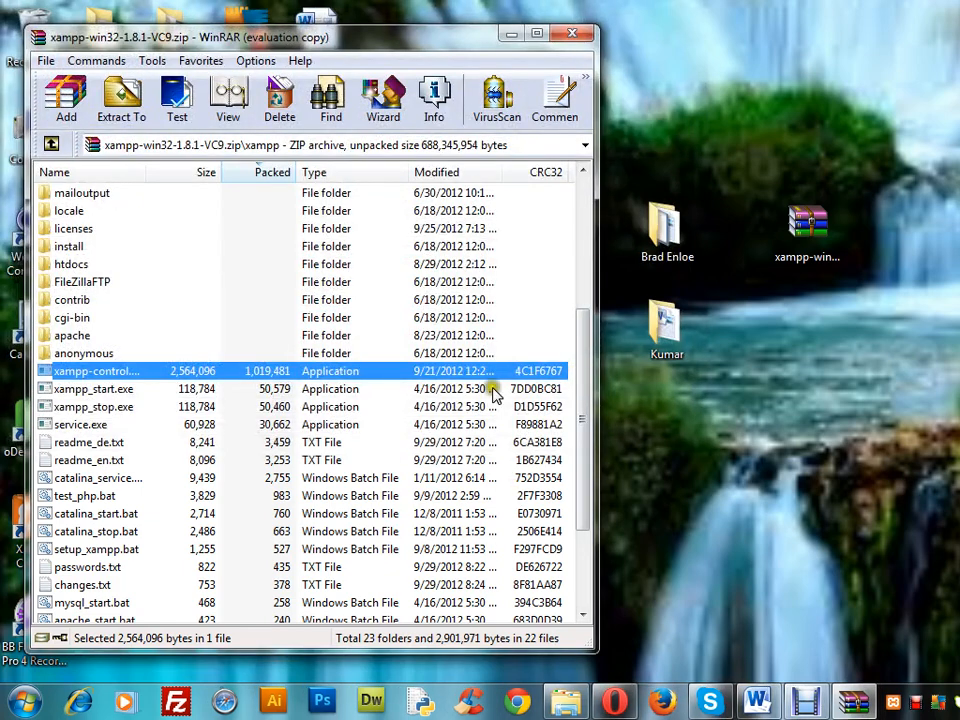
click(578, 36)
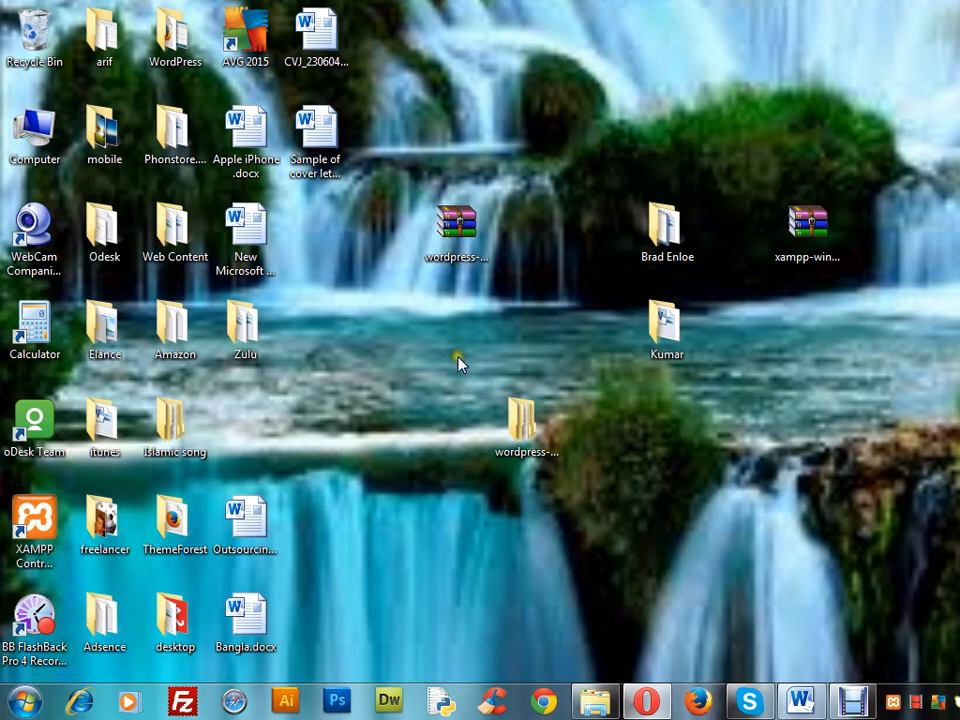
Open the XAMPP Control Panel from its desktop shortcut and try to change the Apache service option
double_click(50, 533)
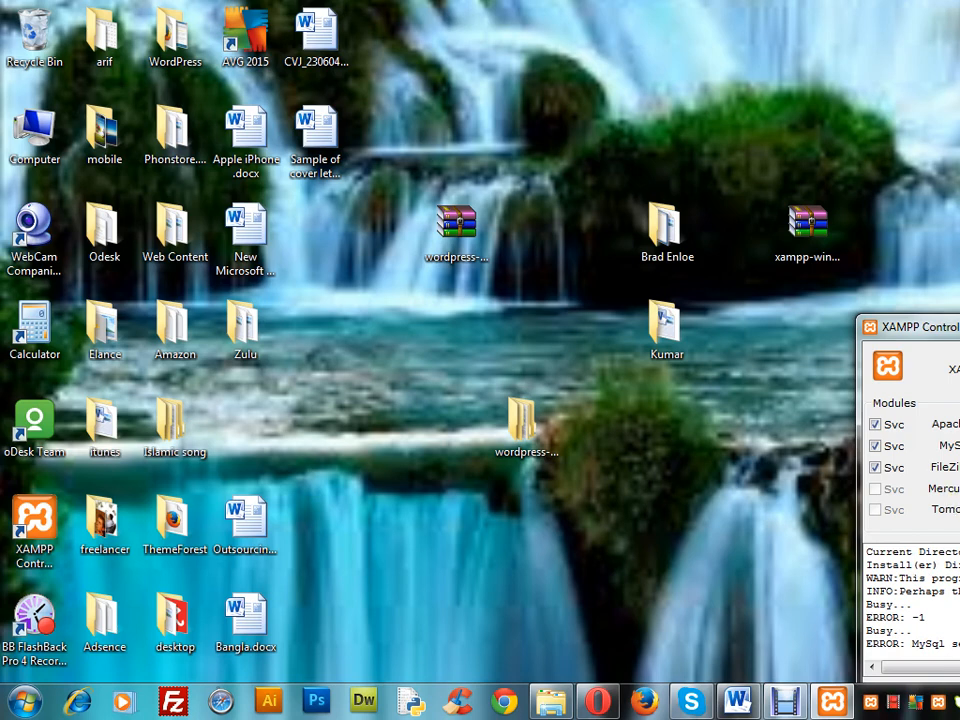
click(876, 425)
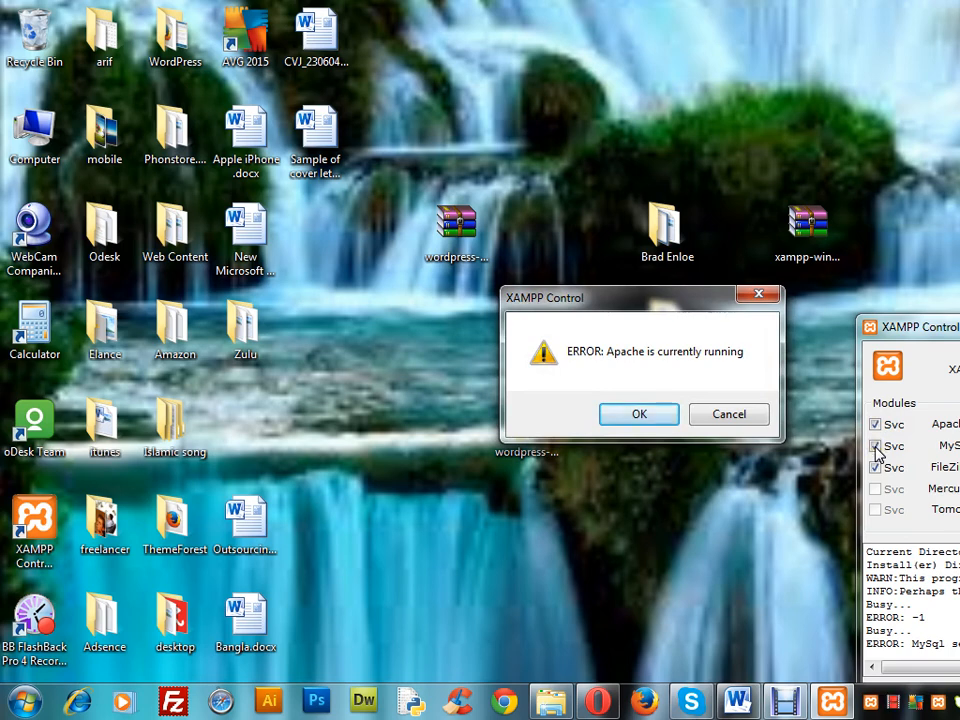
click(656, 415)
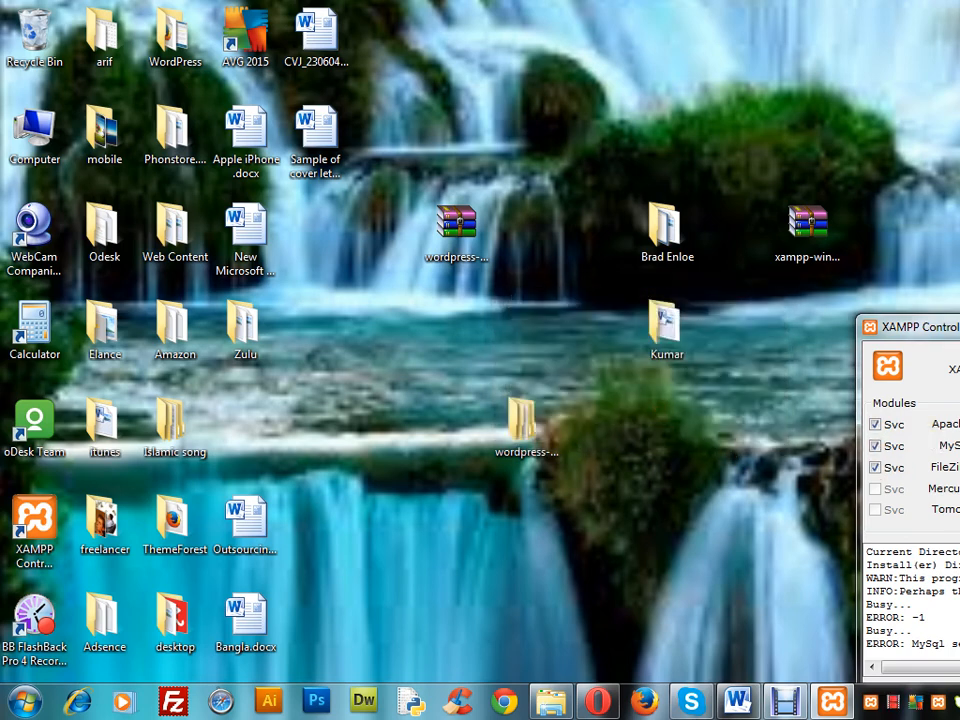
click(877, 426)
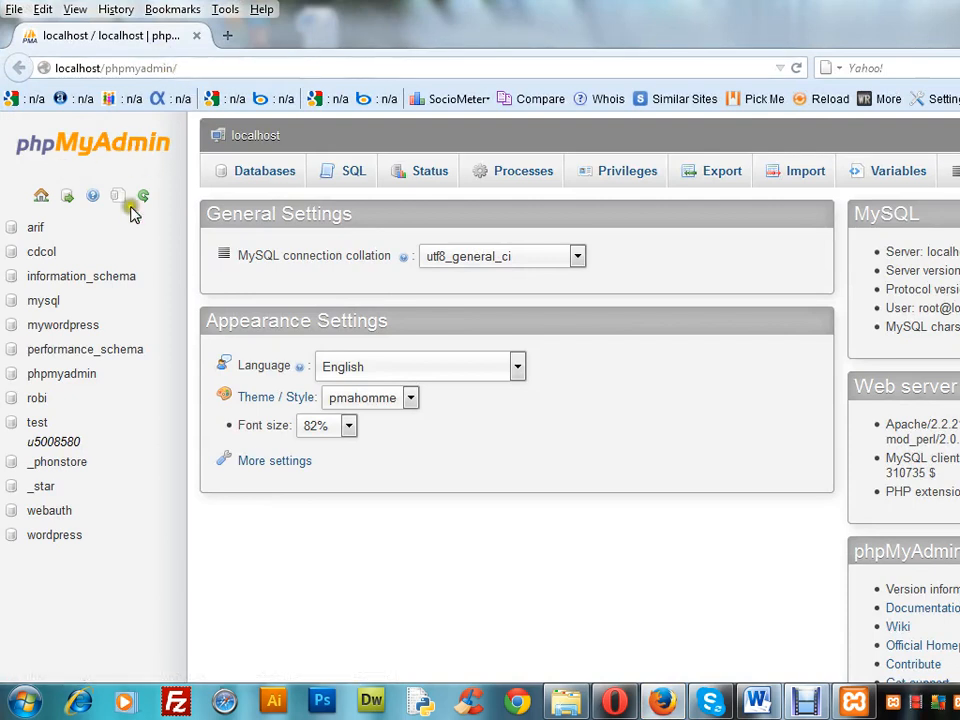
Bring up the XAMPP Control Panel briefly, hide it again, and copy the phpMyAdmin address into a new browser tab
click(853, 702)
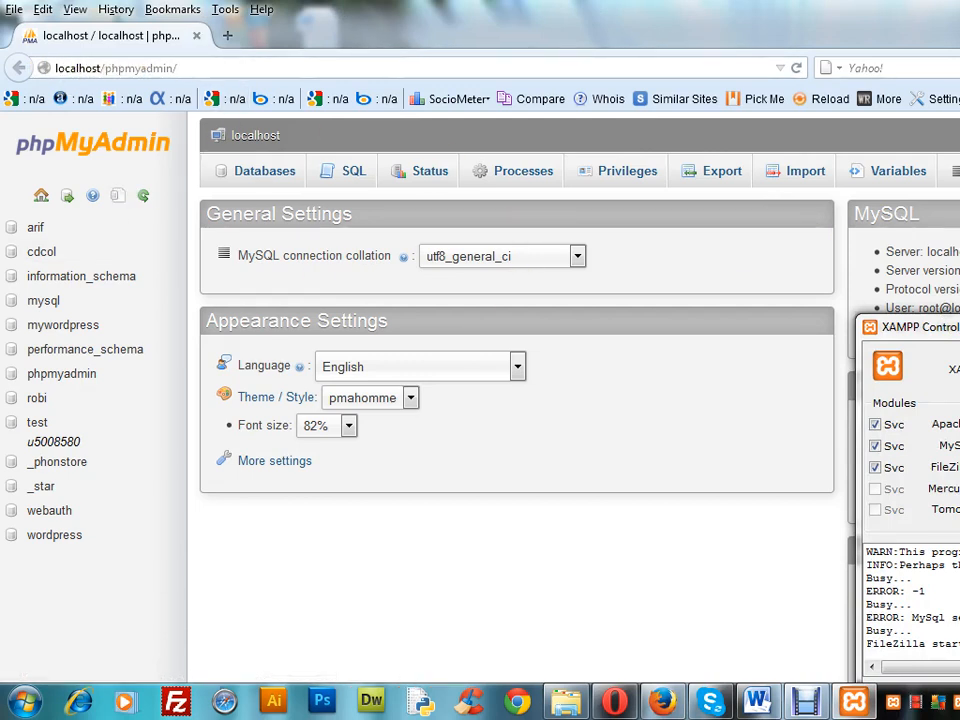
click(959, 327)
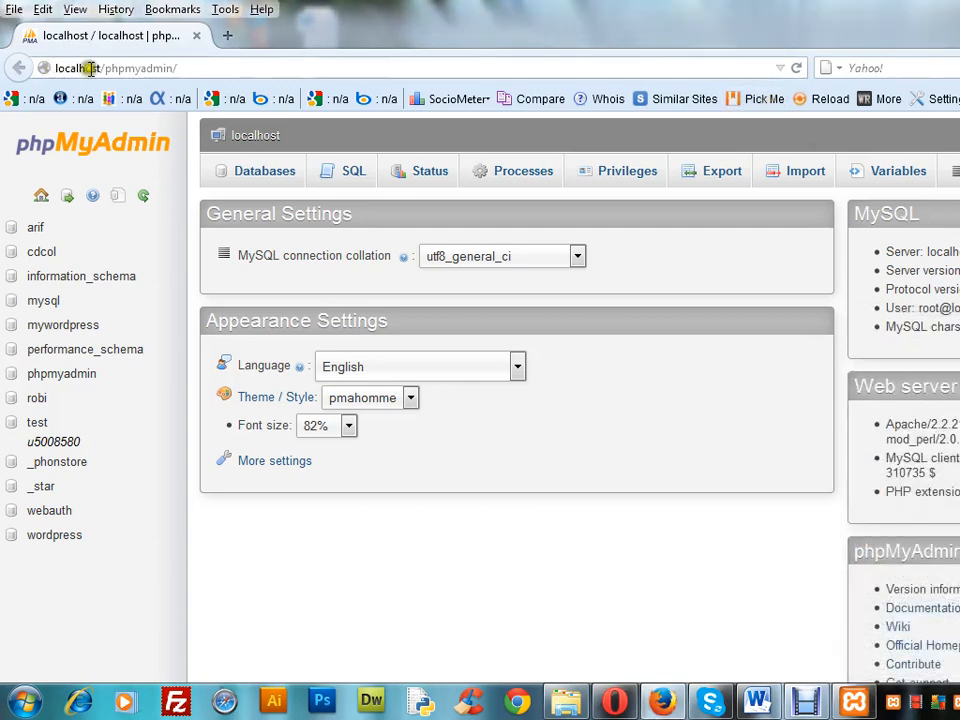
drag(184, 66, 47, 67)
key(ctrl+c)
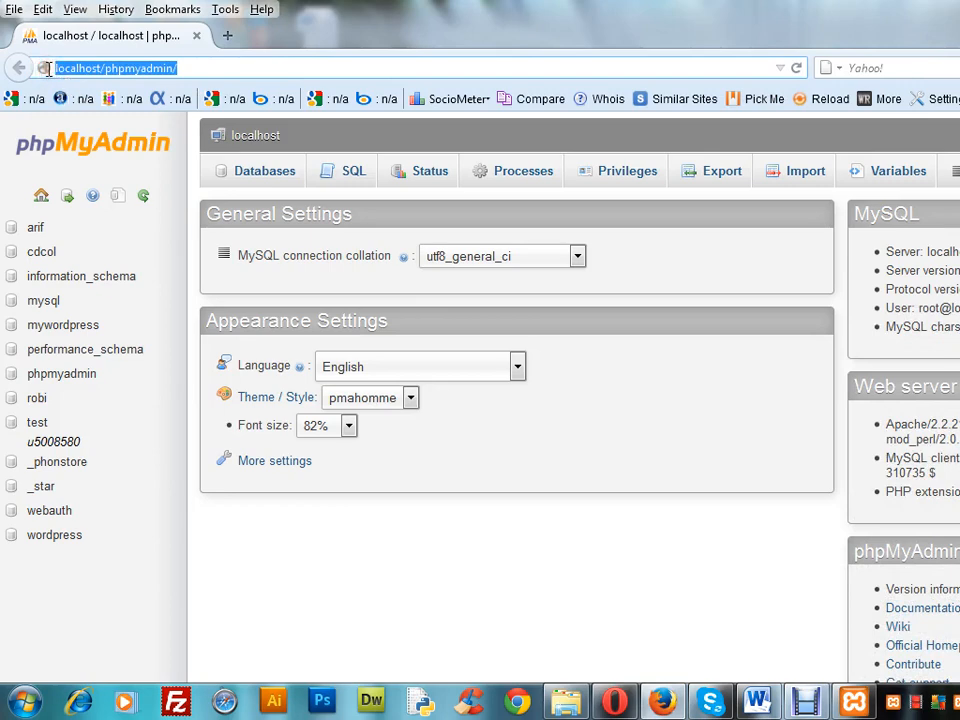
click(226, 34)
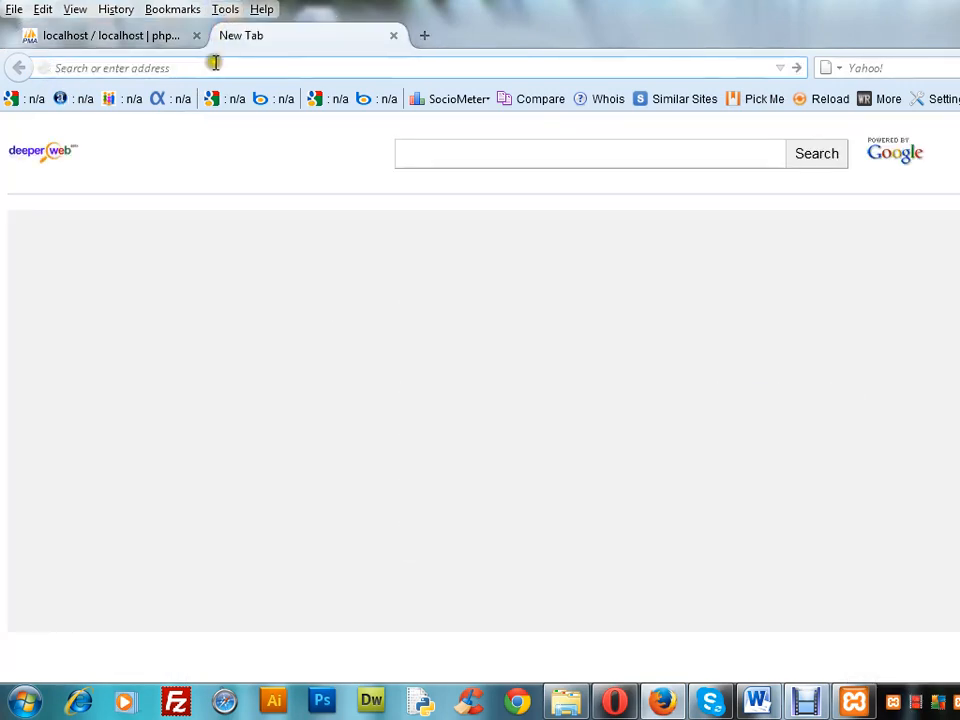
key(ctrl+v)
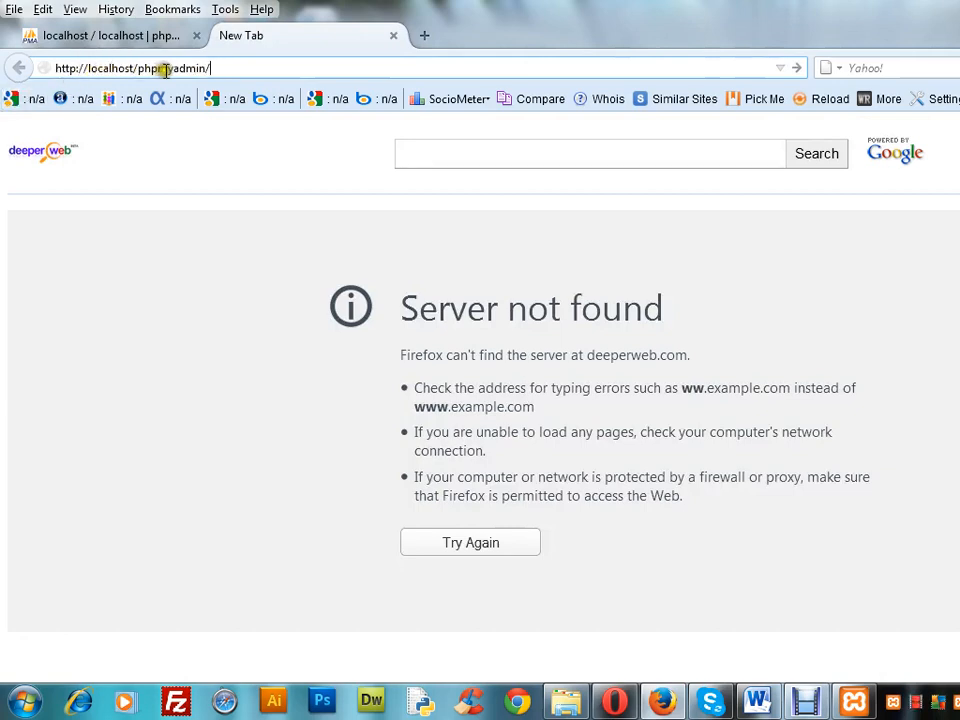
click(155, 362)
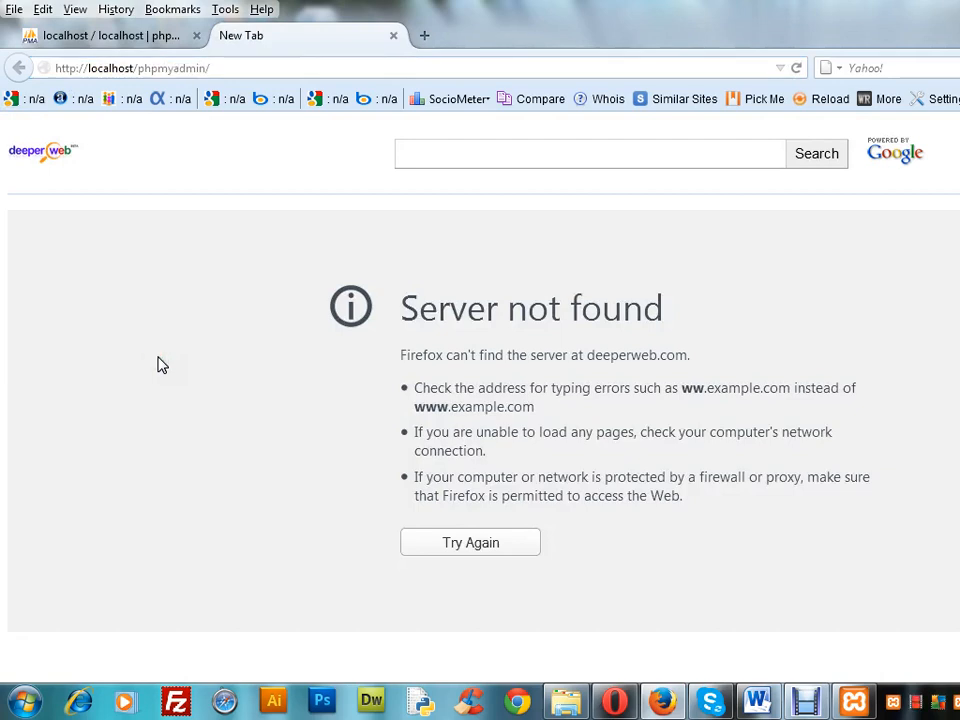
click(256, 69)
double_click(257, 72)
double_click(257, 72)
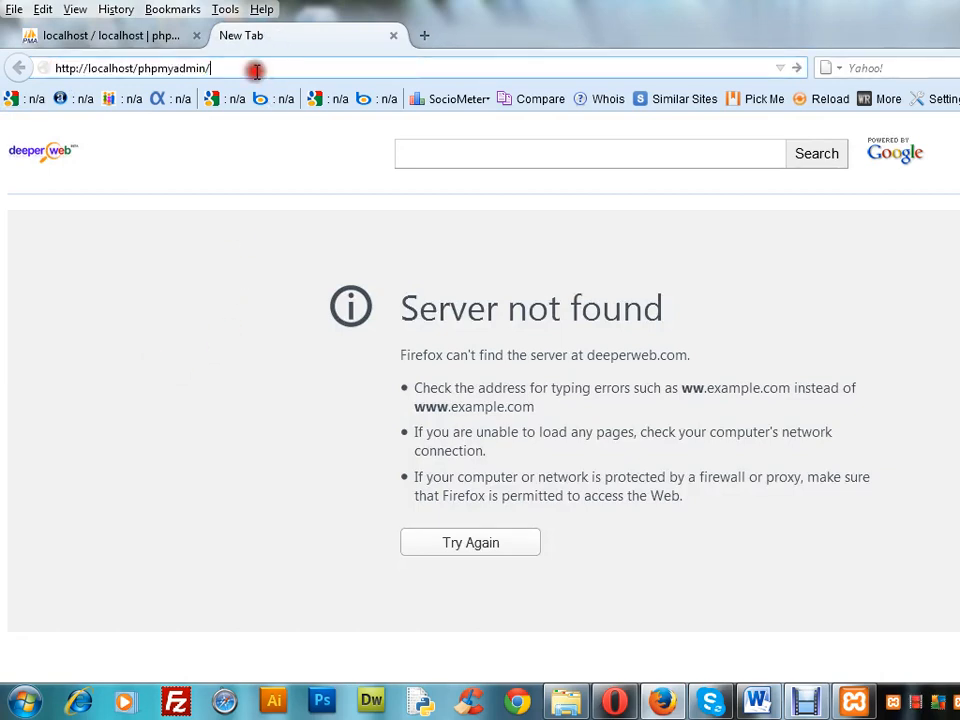
triple_click(257, 72)
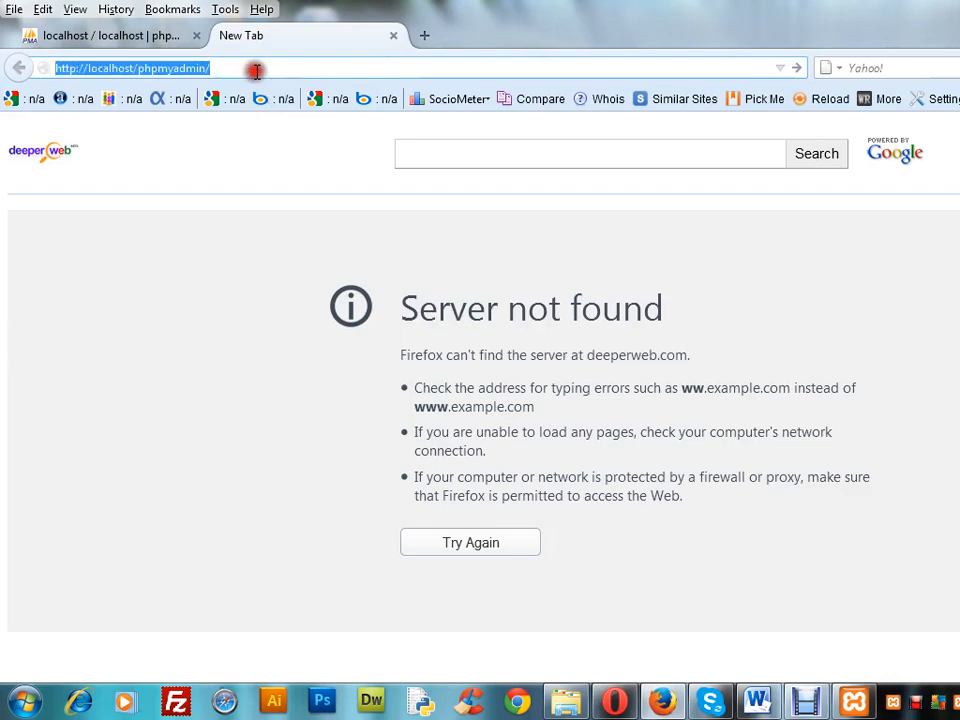
click(88, 68)
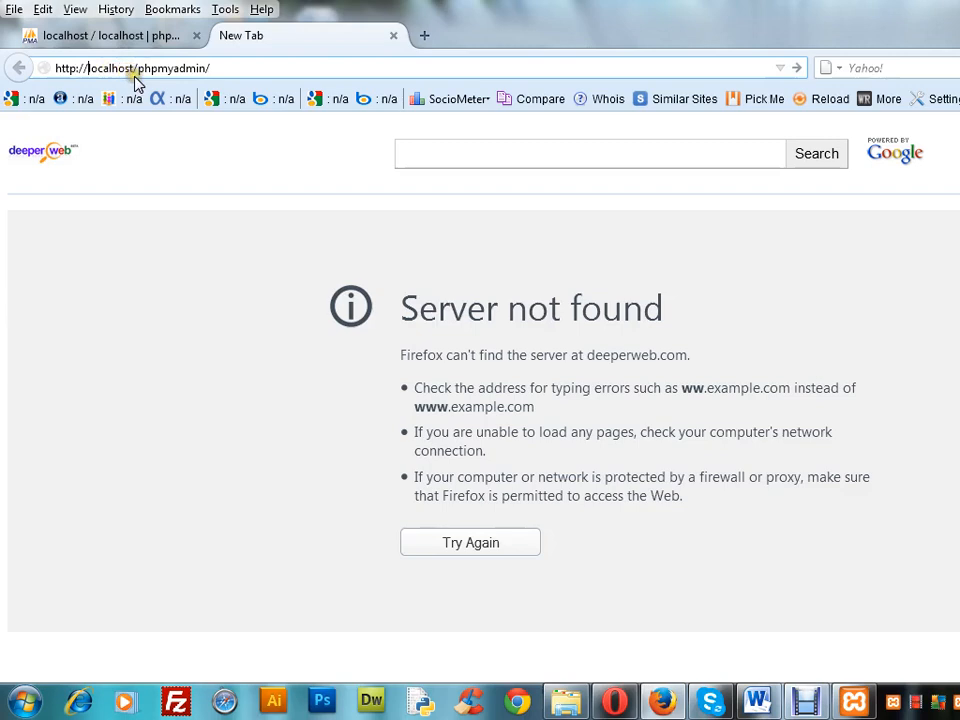
key(BackSpace)
key(BackSpace)
key(BackSpace)
key(BackSpace)
key(BackSpace)
key(BackSpace)
key(BackSpace)
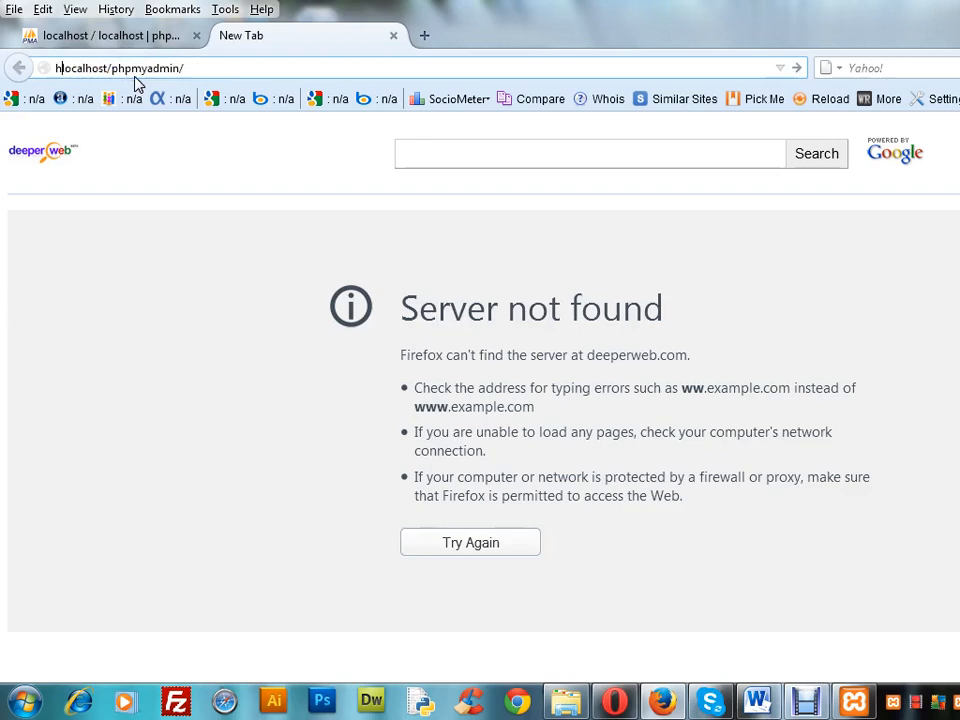
key(Return)
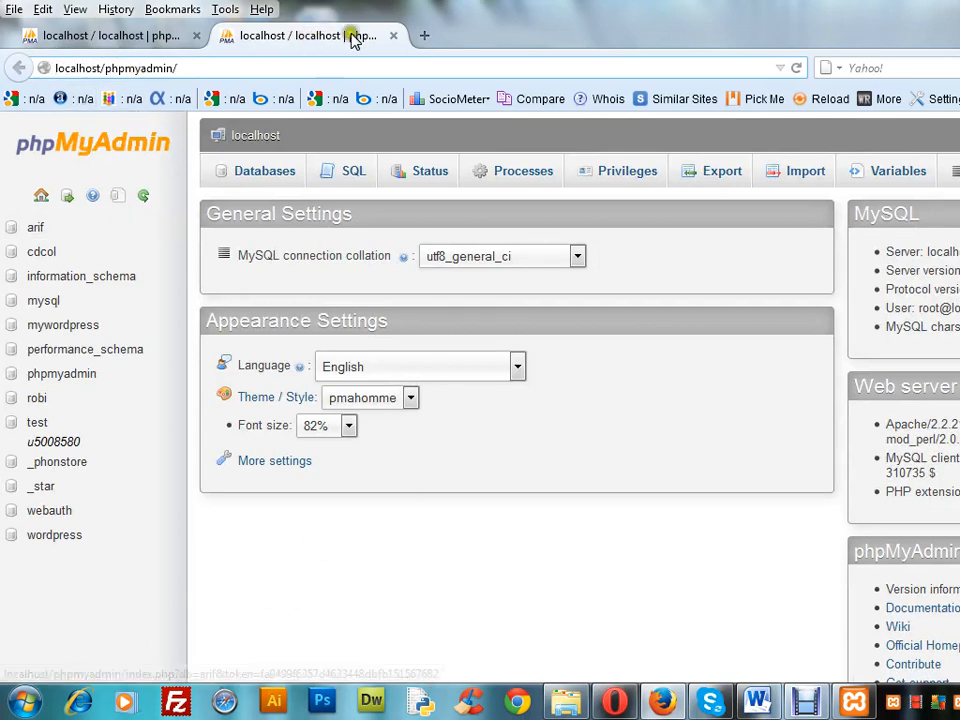
click(394, 35)
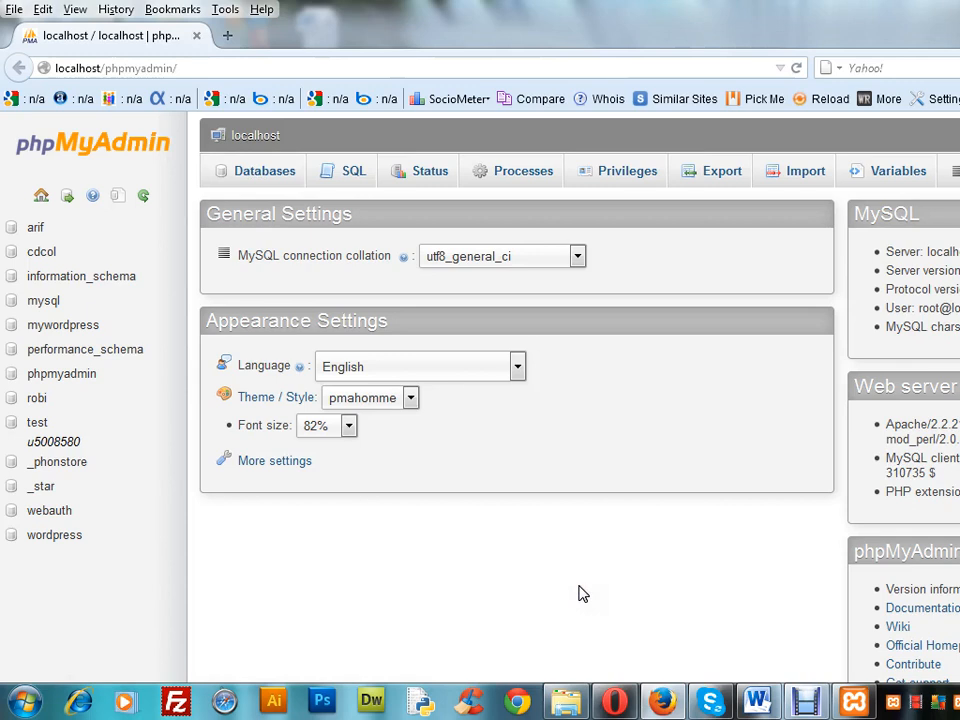
Create a new database named wpdatabase in phpMyAdmin, leaving the collation unset
click(255, 174)
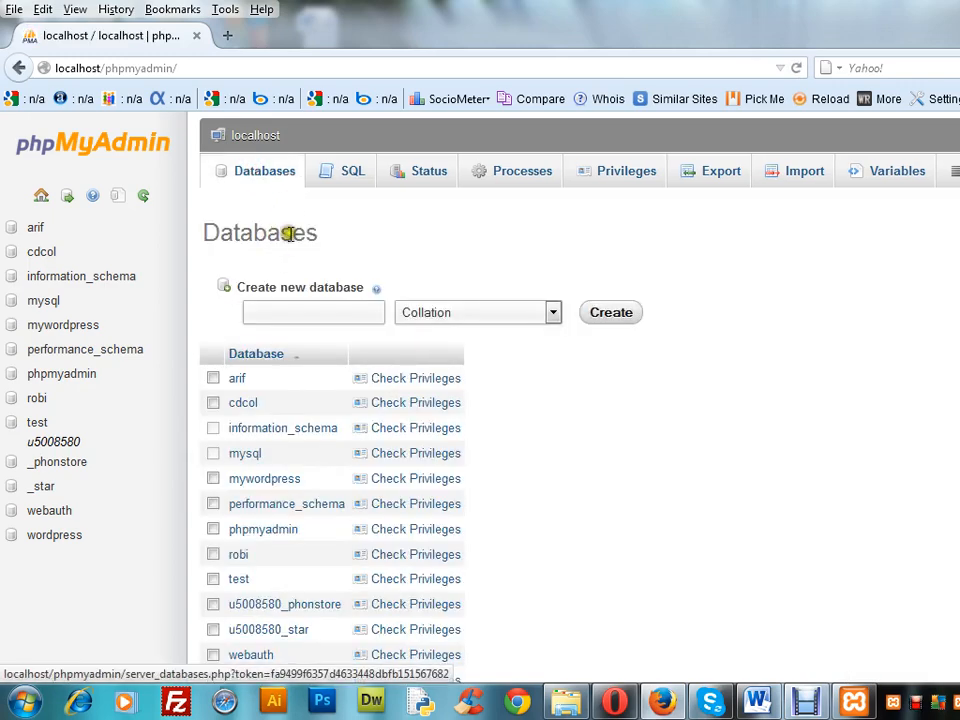
click(328, 315)
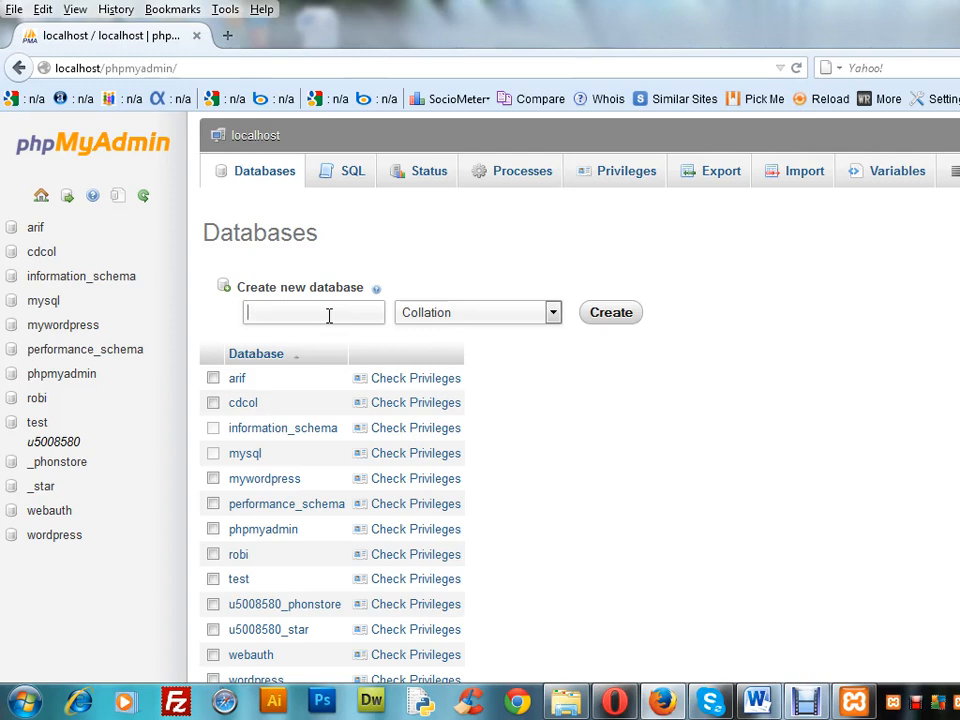
text(wpdataba)
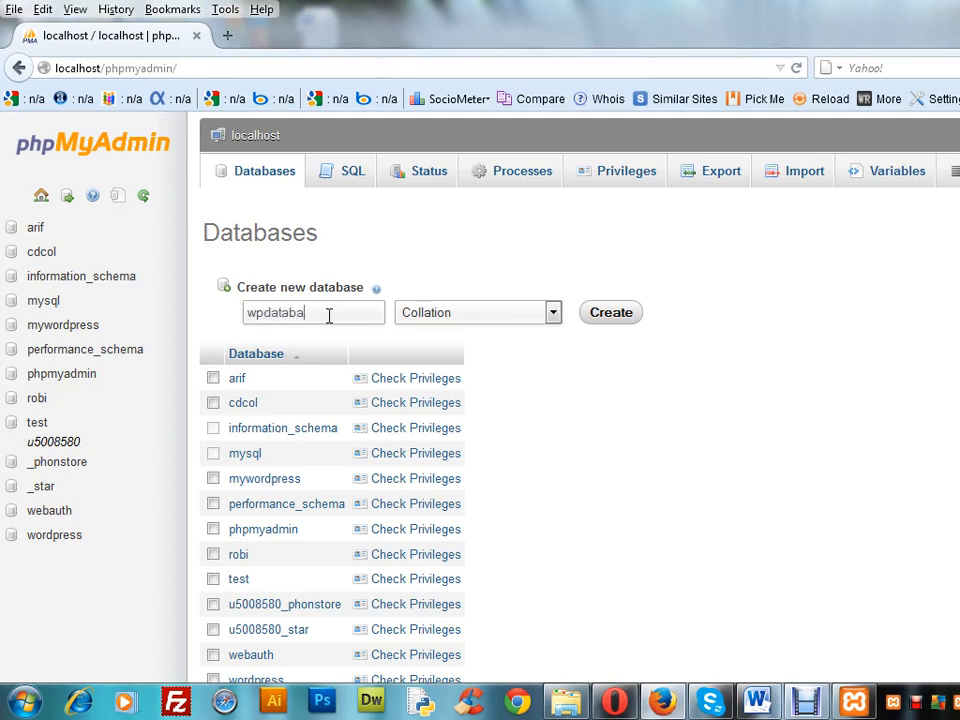
text(se)
click(624, 315)
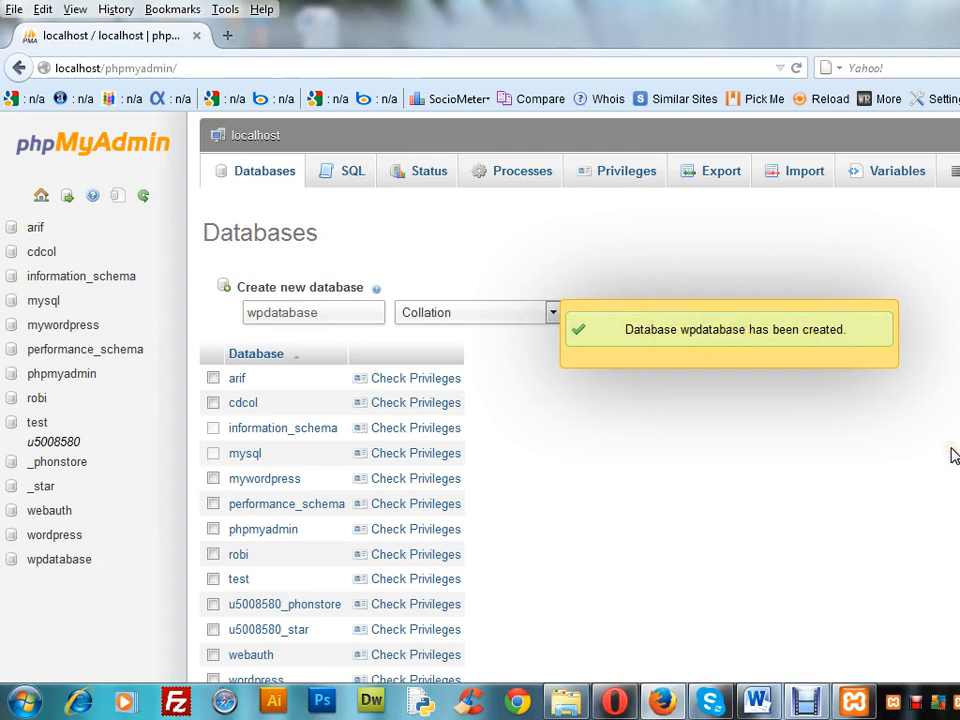
Check the privileges of the wpdatabase database and open the form for adding a new user to it
scroll(953, 454, down, 1)
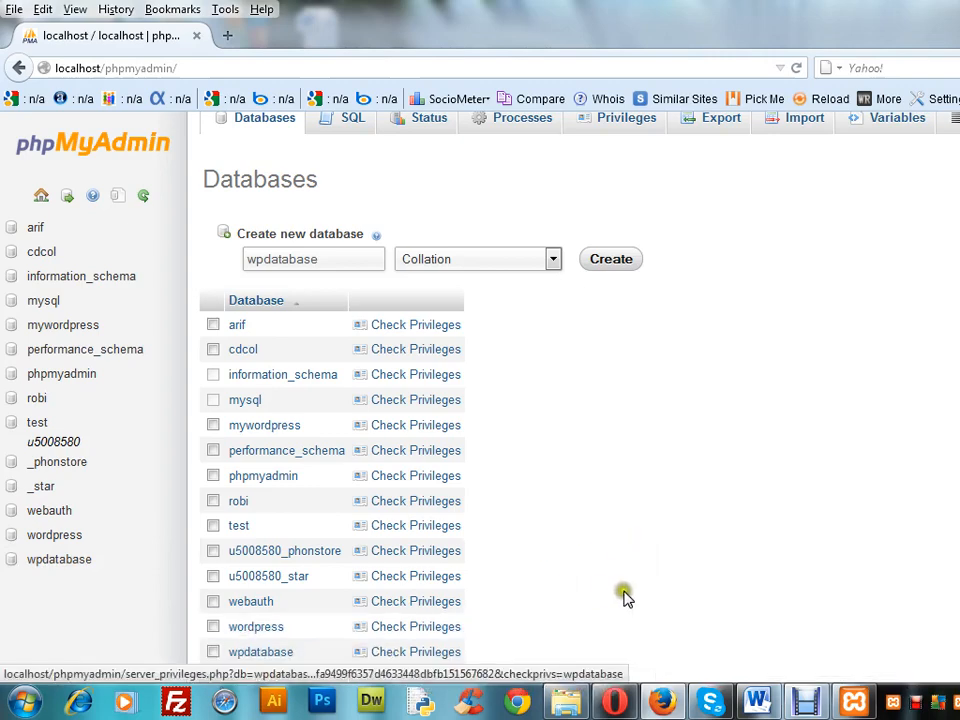
scroll(644, 595, down, 2)
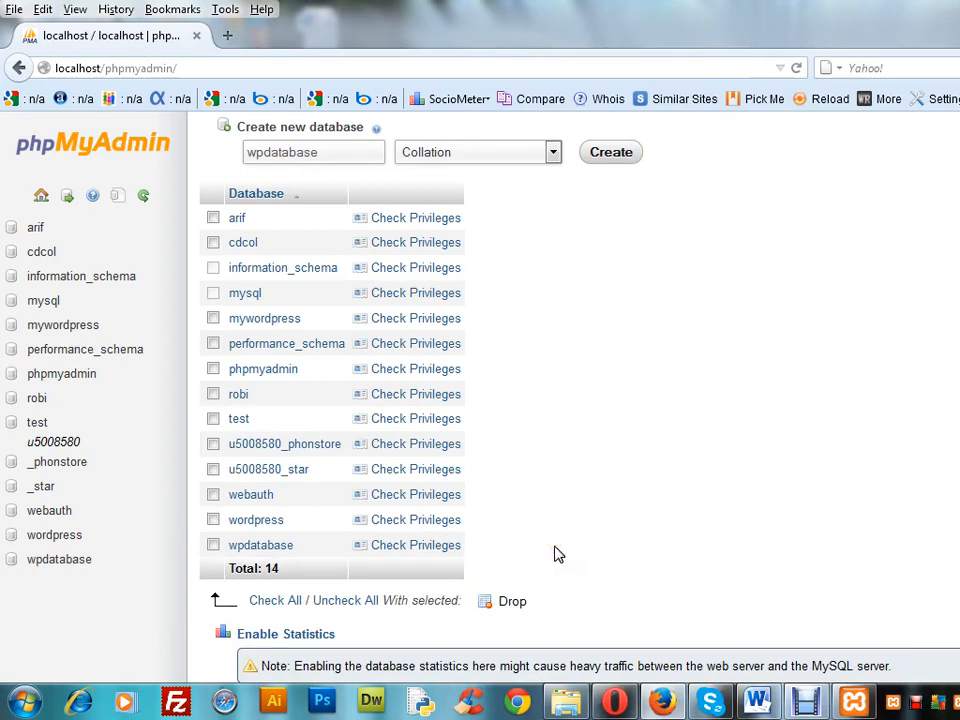
click(391, 550)
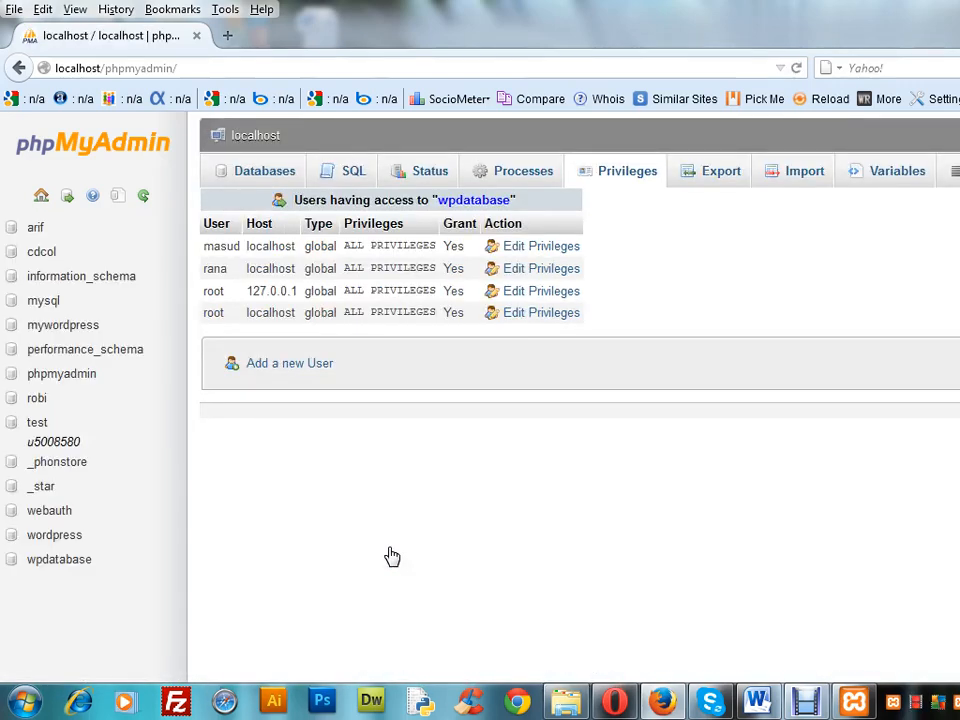
click(258, 364)
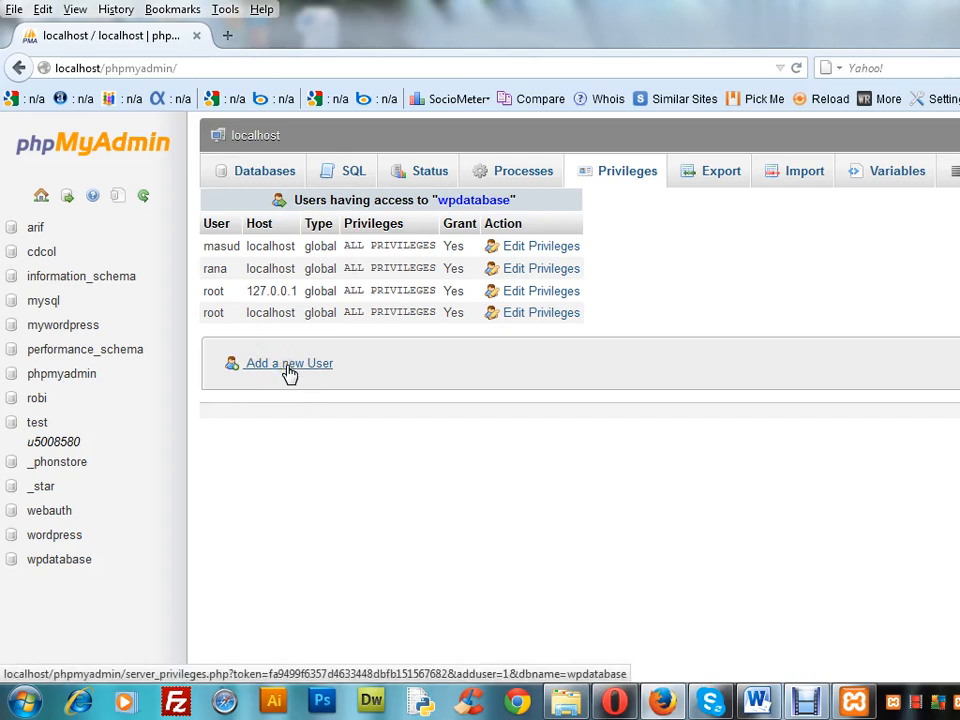
click(289, 368)
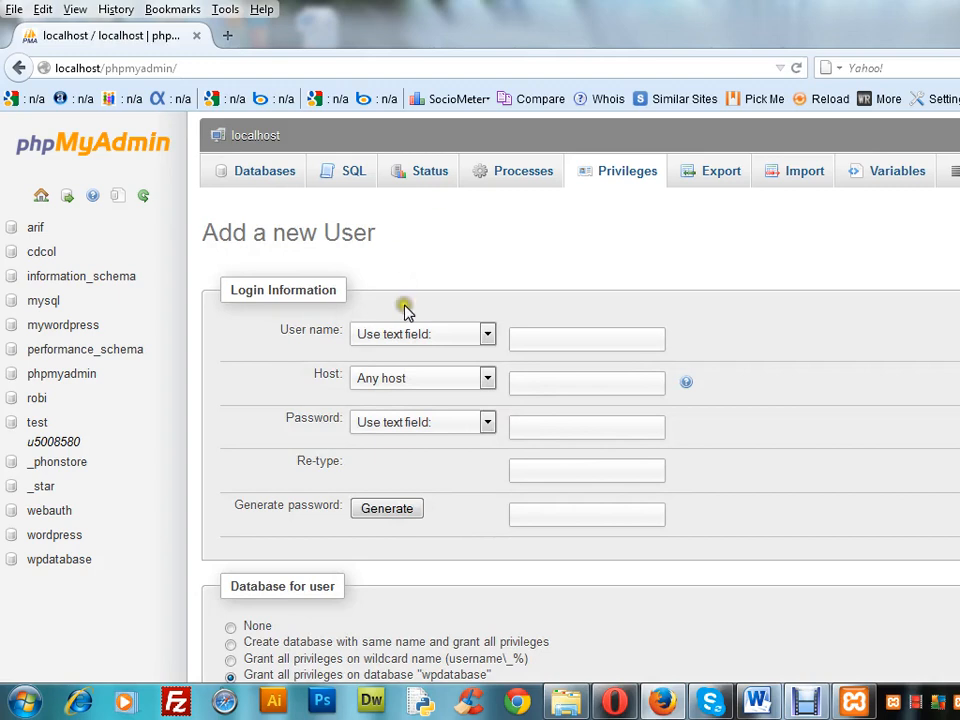
Enter the new database user's name and set the host to Local
click(533, 337)
text(asibul)
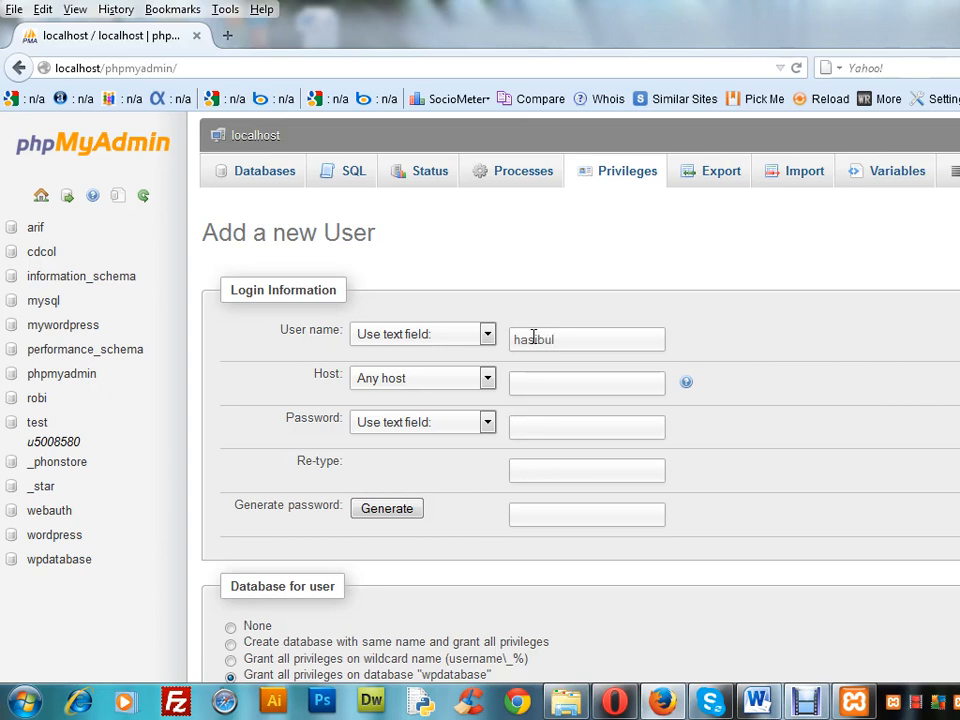
click(541, 388)
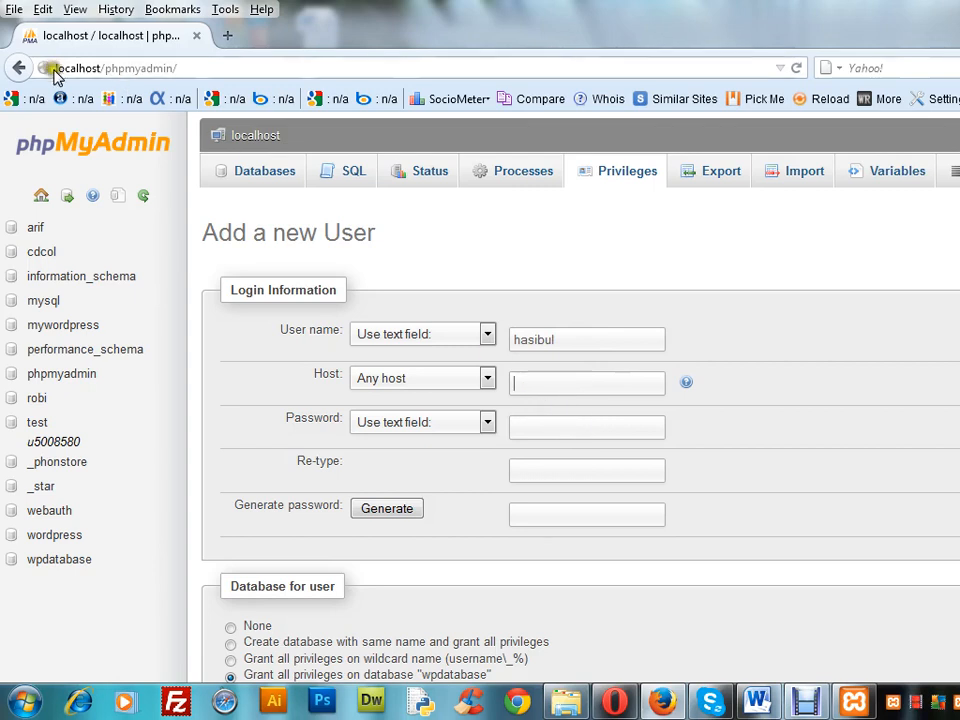
click(486, 378)
click(456, 414)
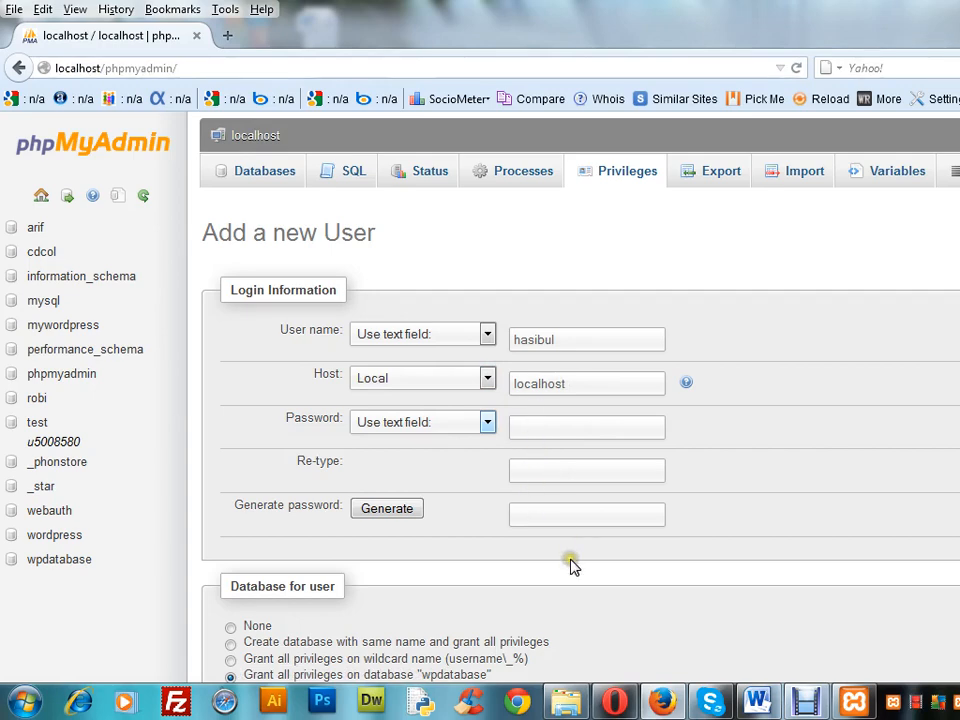
Select all global privileges for the new user of wpdatabase and submit the user form
scroll(580, 400, down, 5)
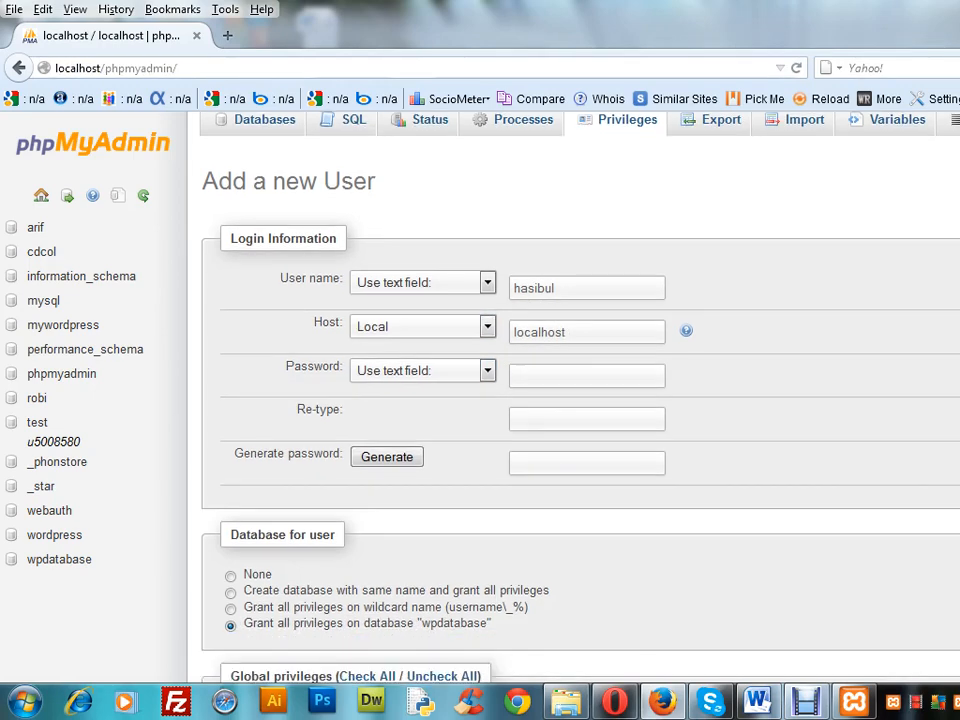
scroll(580, 400, down, 1)
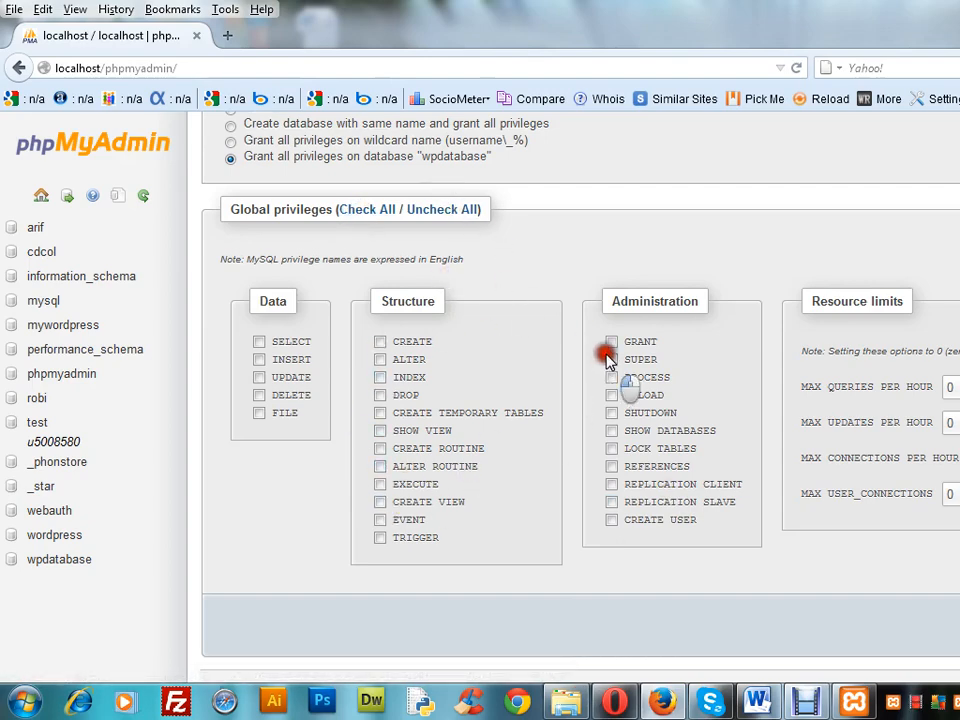
drag(609, 358, 615, 233)
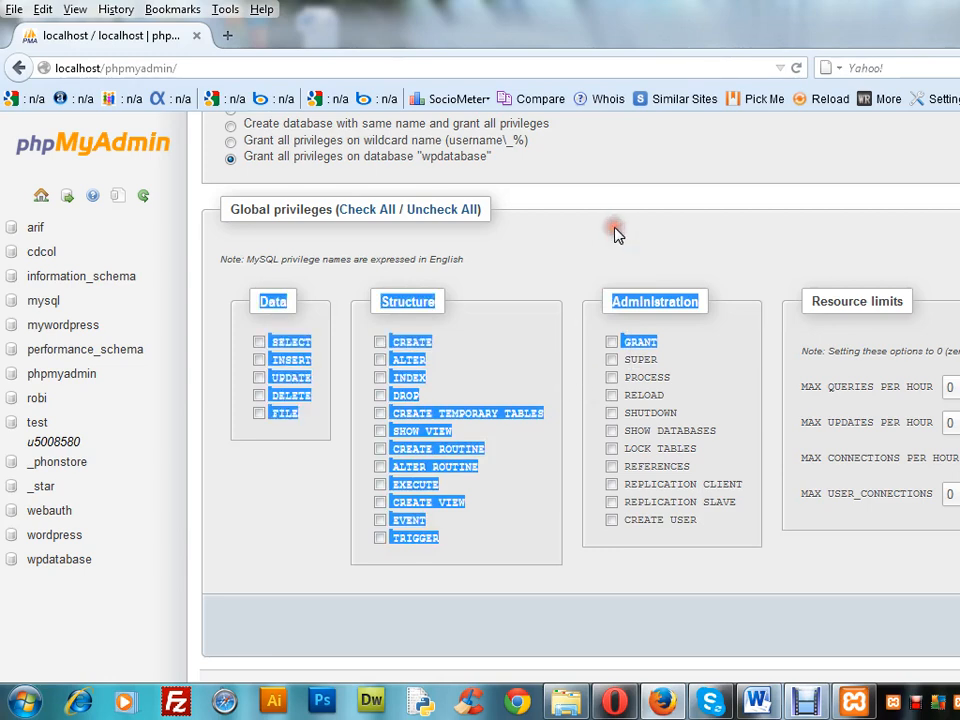
double_click(547, 247)
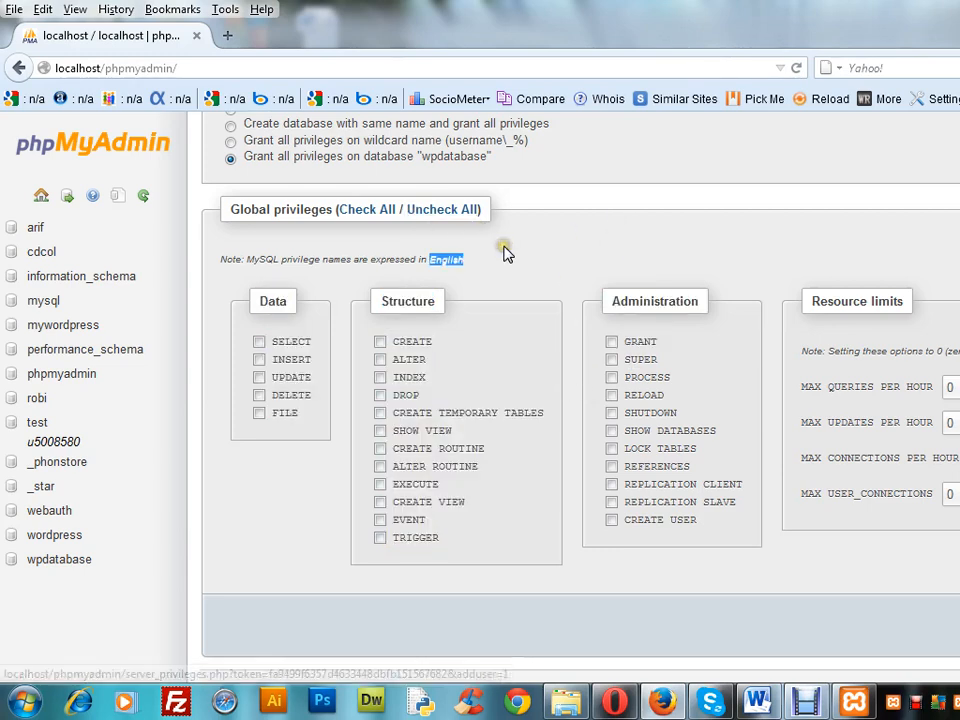
click(369, 212)
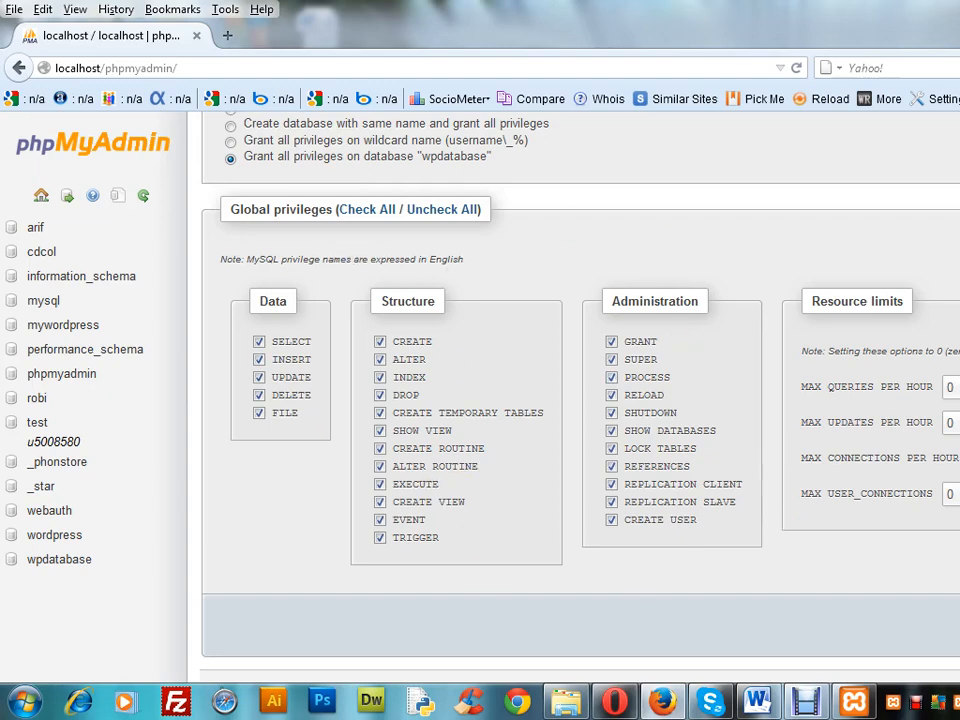
key(Return)
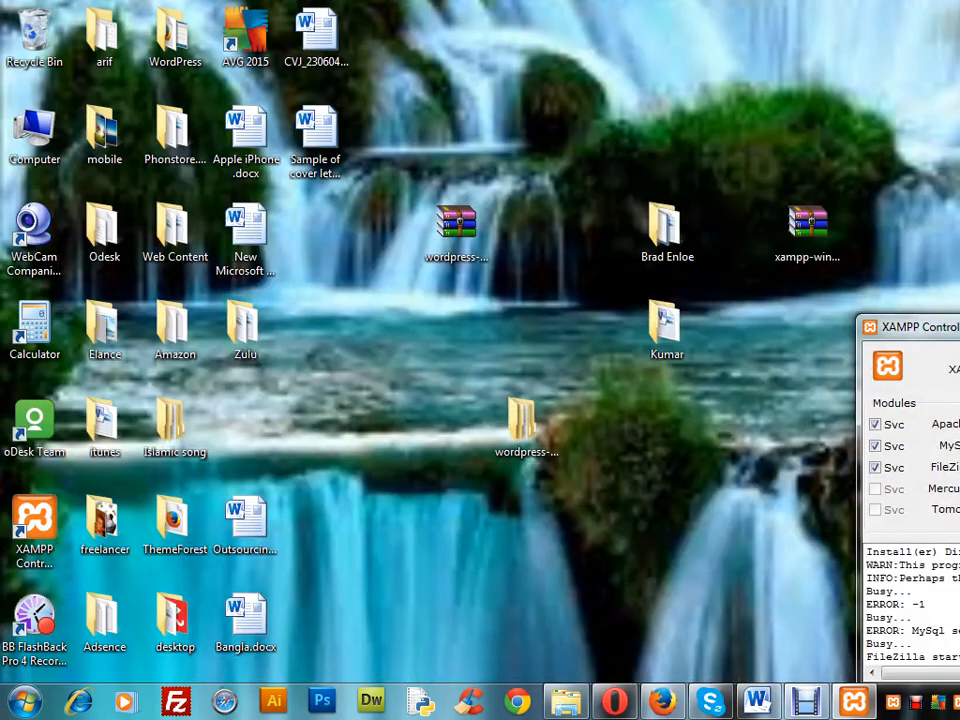
Hide the XAMPP Control Panel, copy the wordpress folder from the desktop's wordpress-4.0 folder, and return to the desktop
click(959, 322)
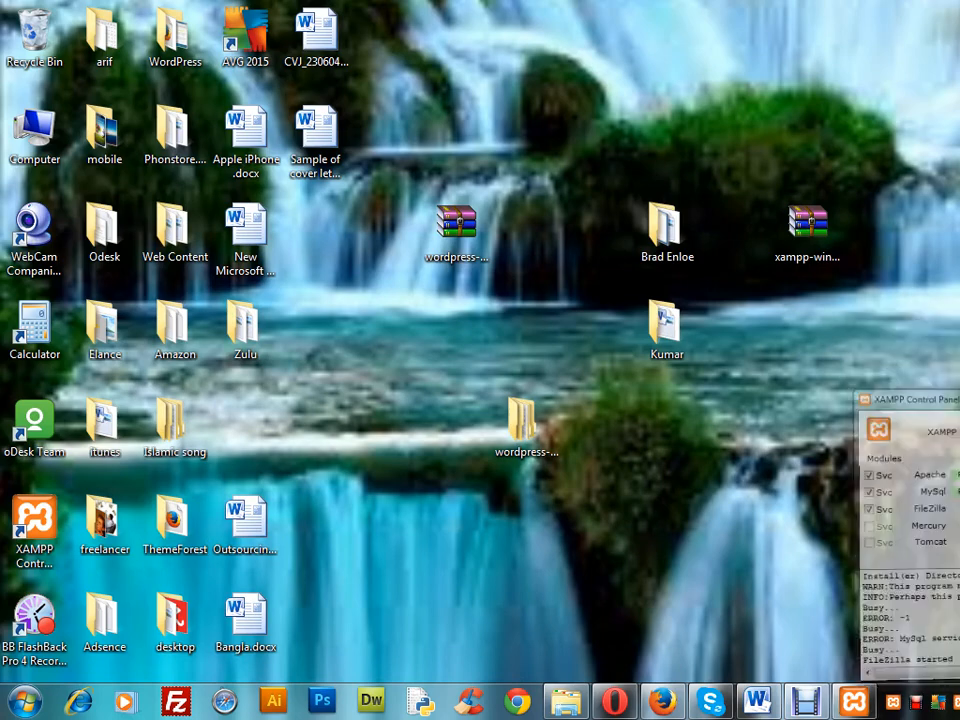
double_click(540, 420)
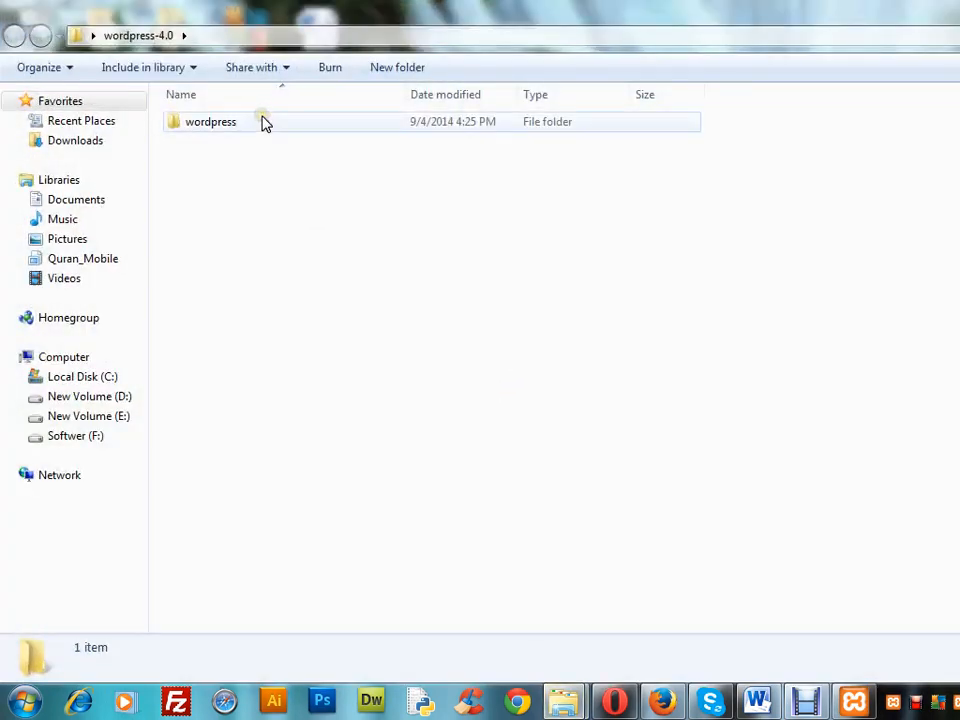
right_click(279, 122)
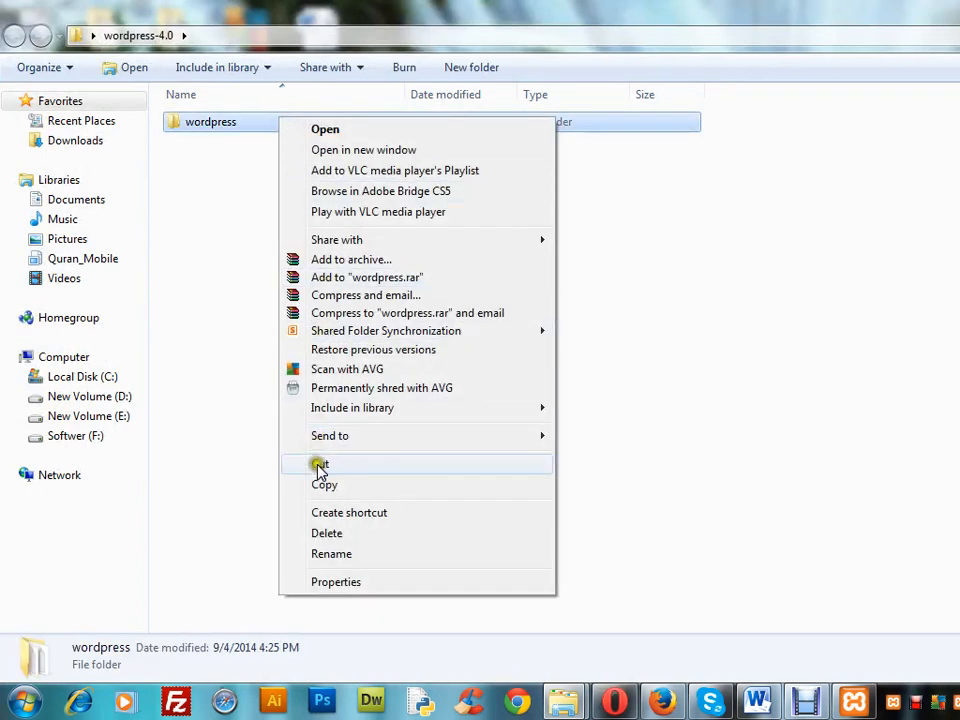
click(325, 485)
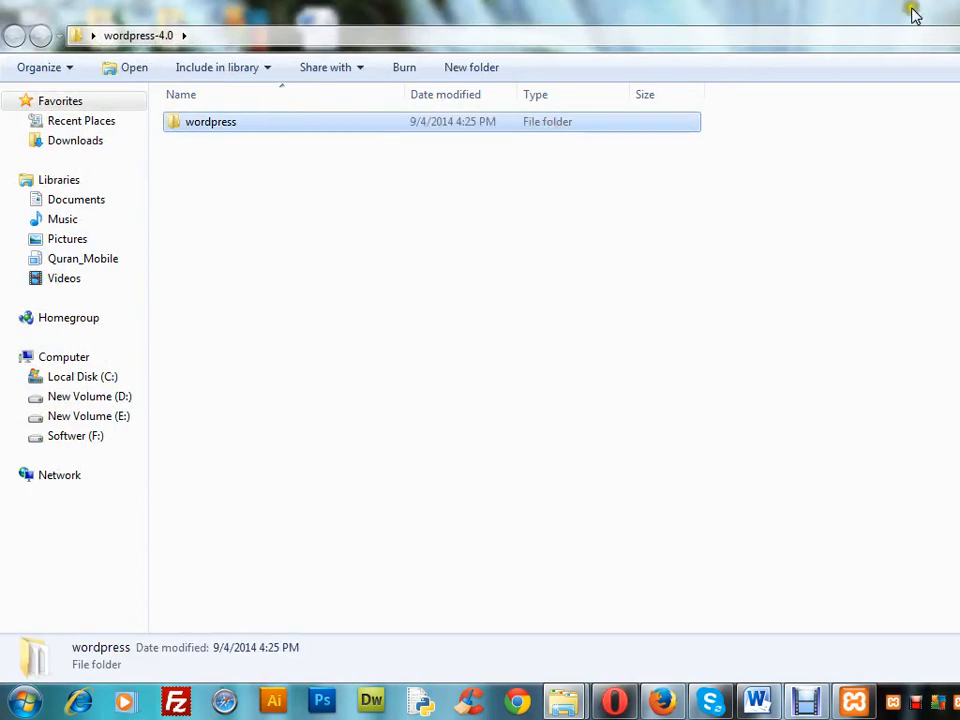
key(super+d)
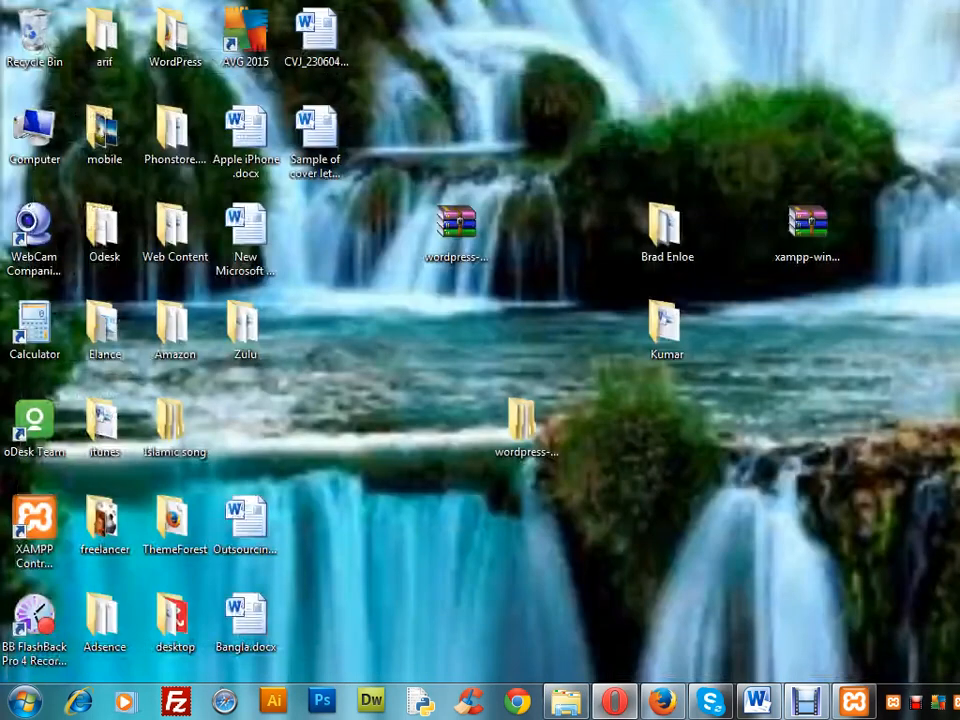
Bring up the xampp folder on drive D, enlarge its window and open the htdocs folder
click(856, 704)
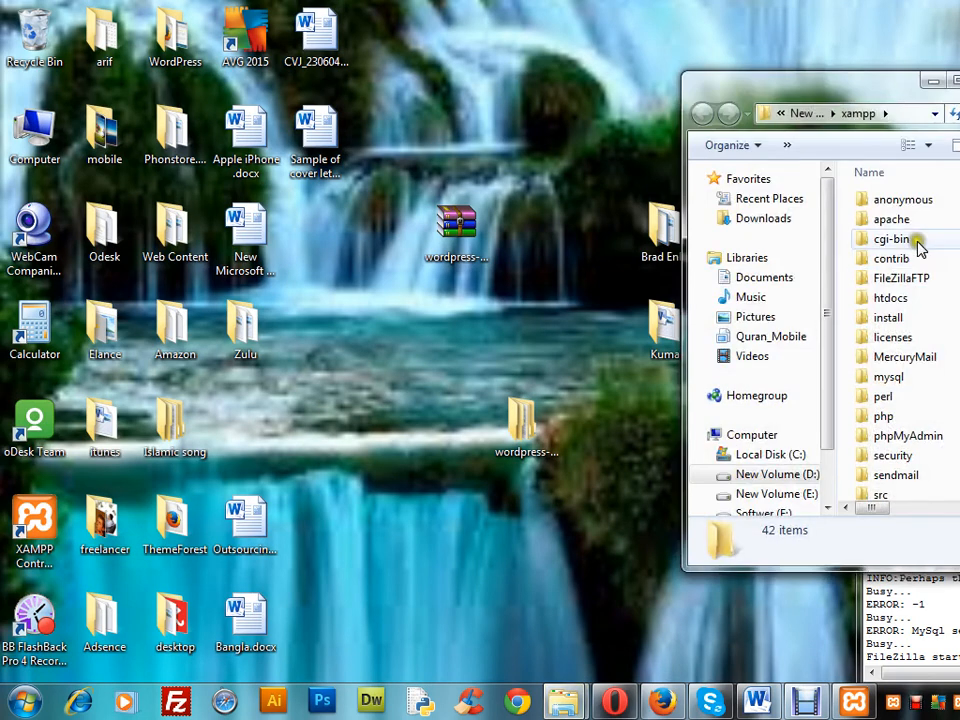
drag(930, 85, 740, 18)
click(769, 14)
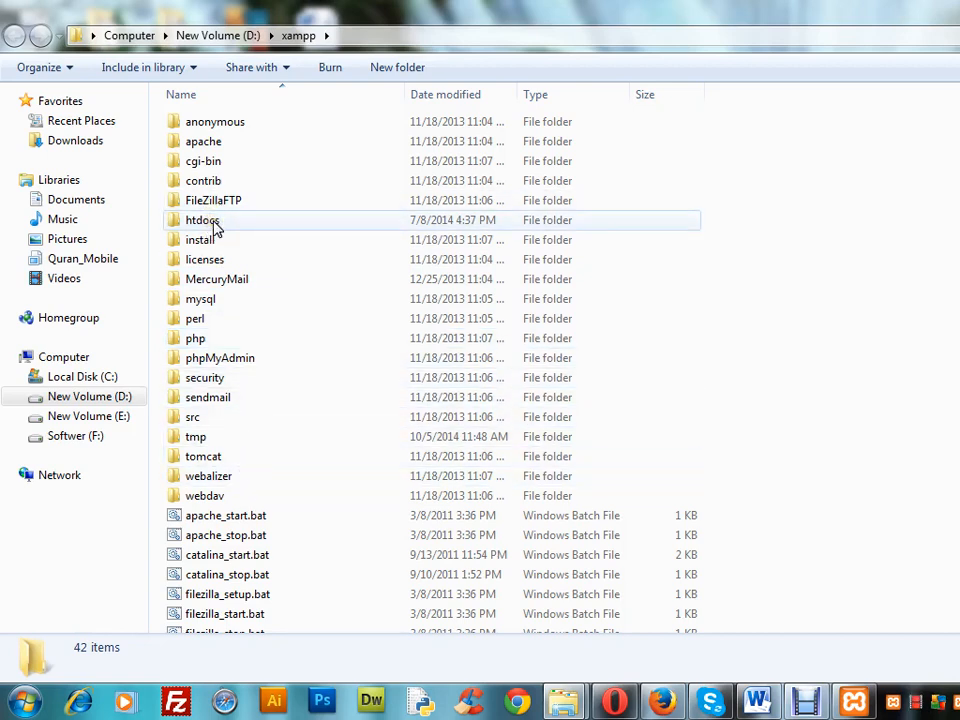
double_click(215, 228)
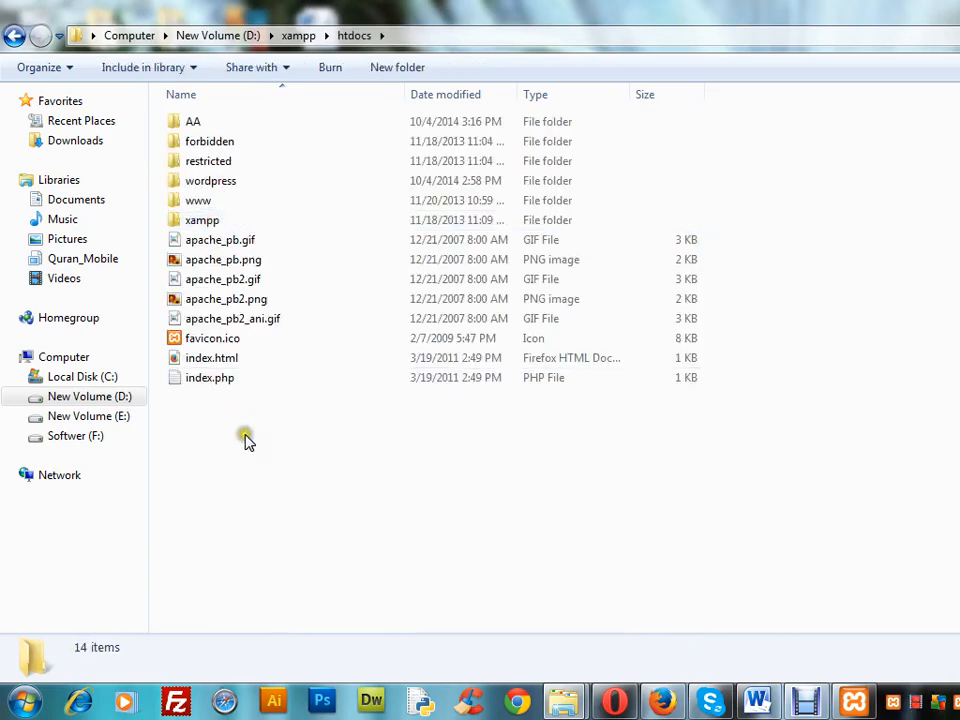
click(253, 394)
click(257, 426)
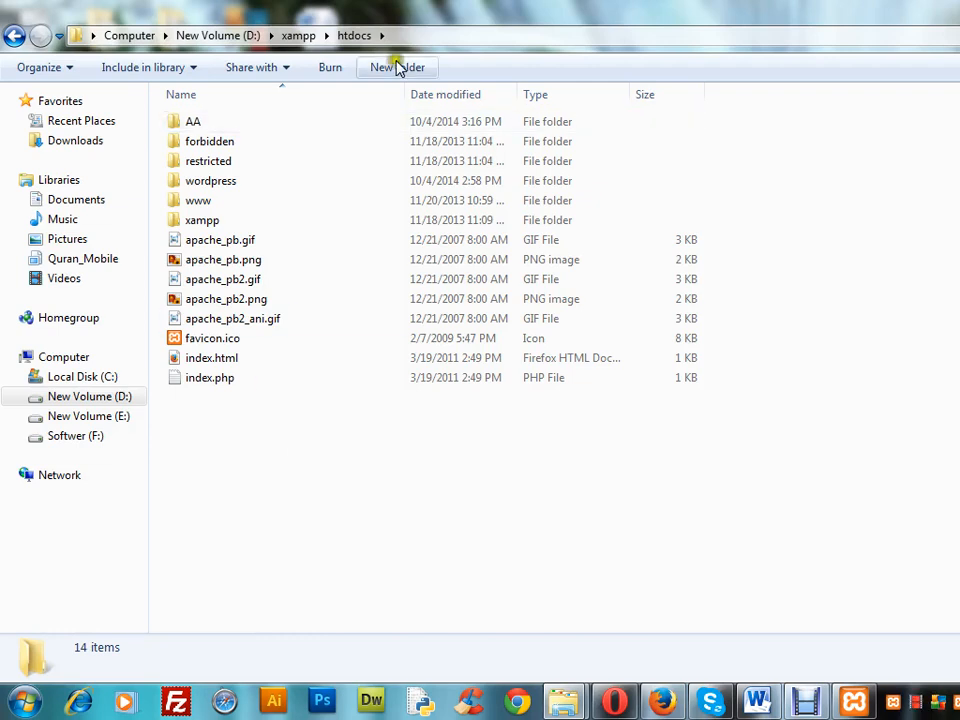
click(288, 37)
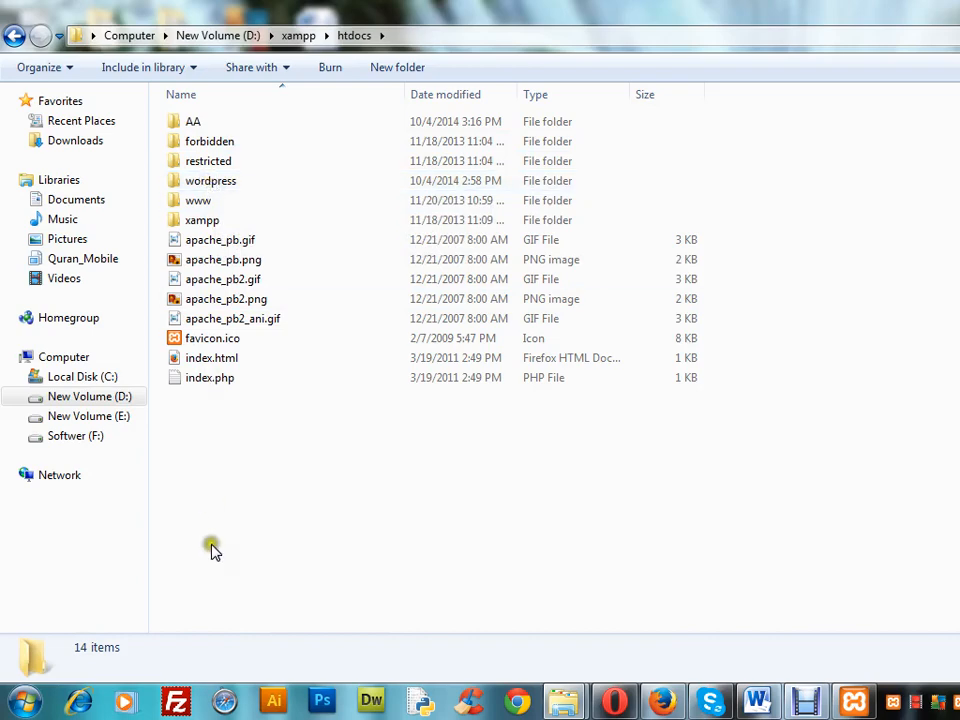
right_click(222, 438)
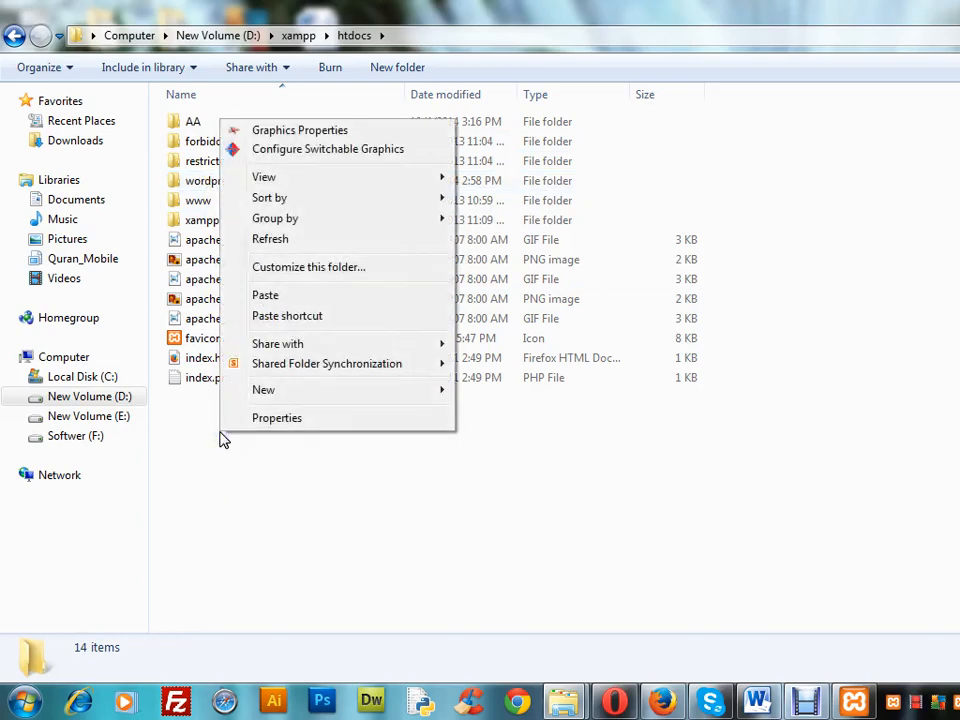
click(199, 553)
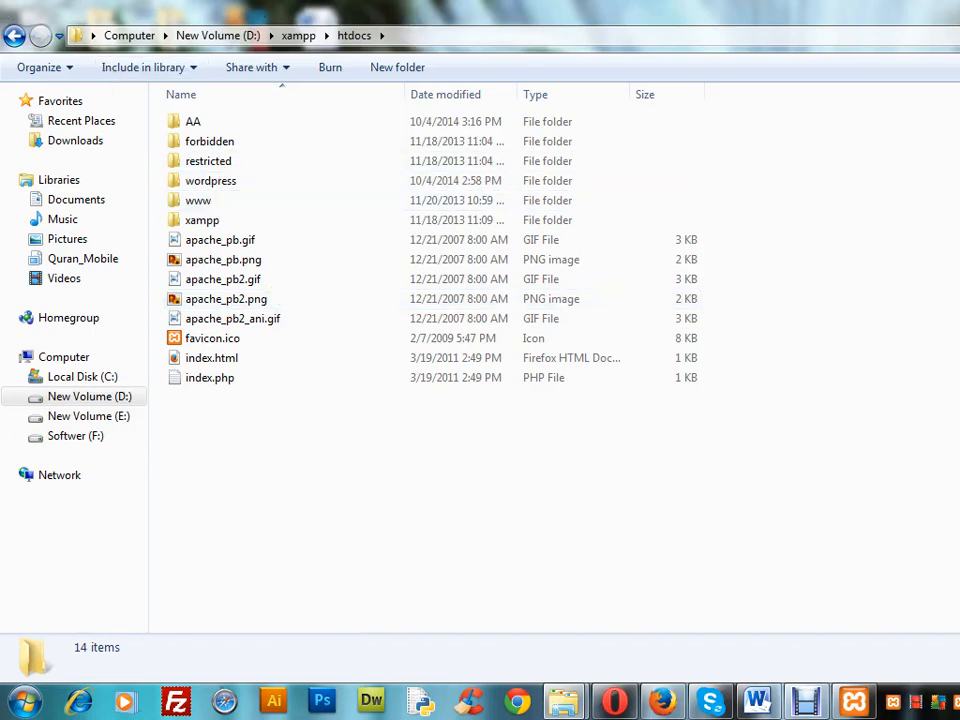
Hide the htdocs window, switch to Firefox and enter the address localhost/wordpress in a new tab
key(super+Down)
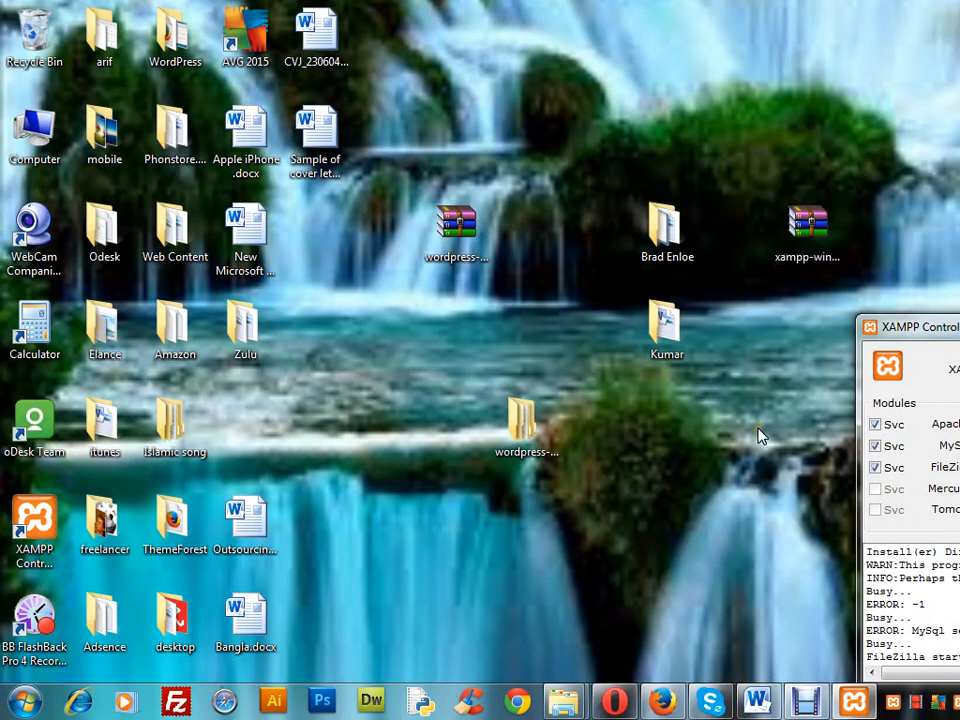
drag(758, 436, 638, 505)
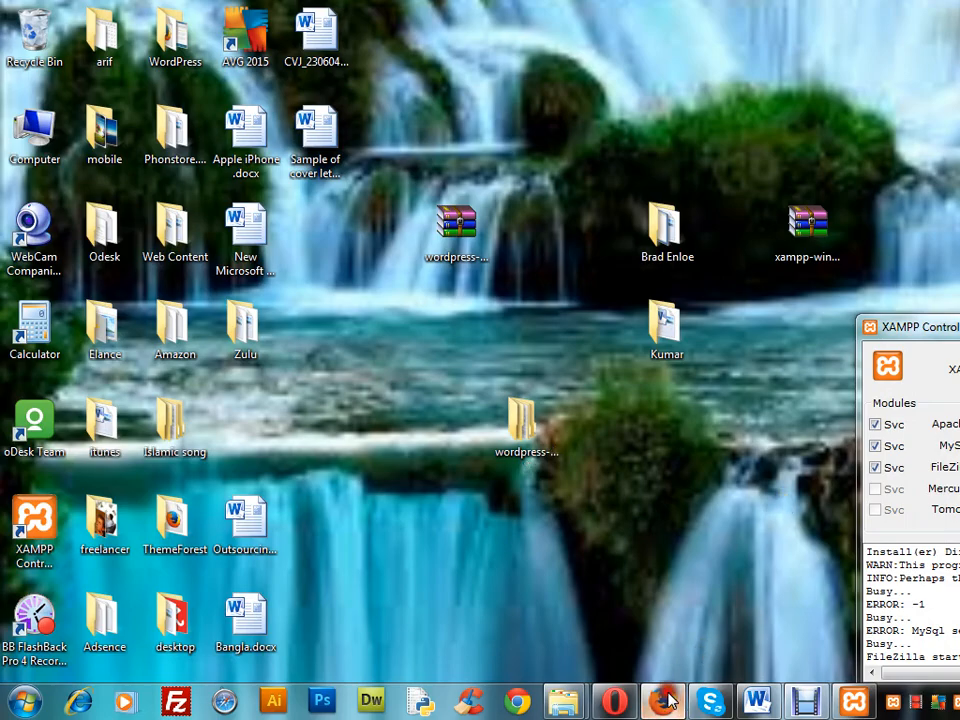
click(666, 700)
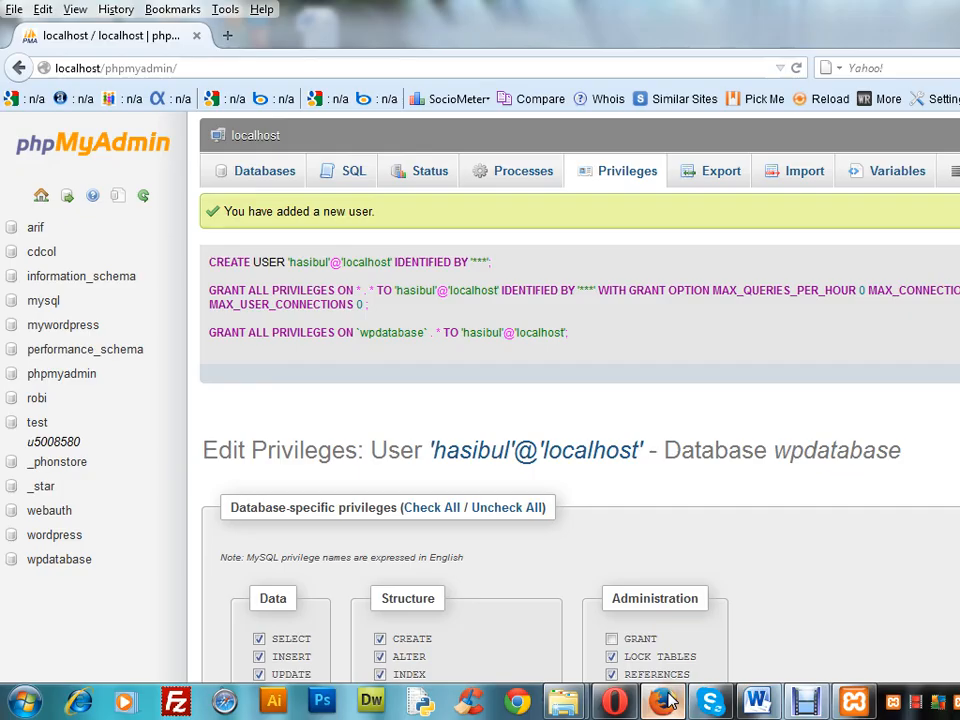
click(228, 44)
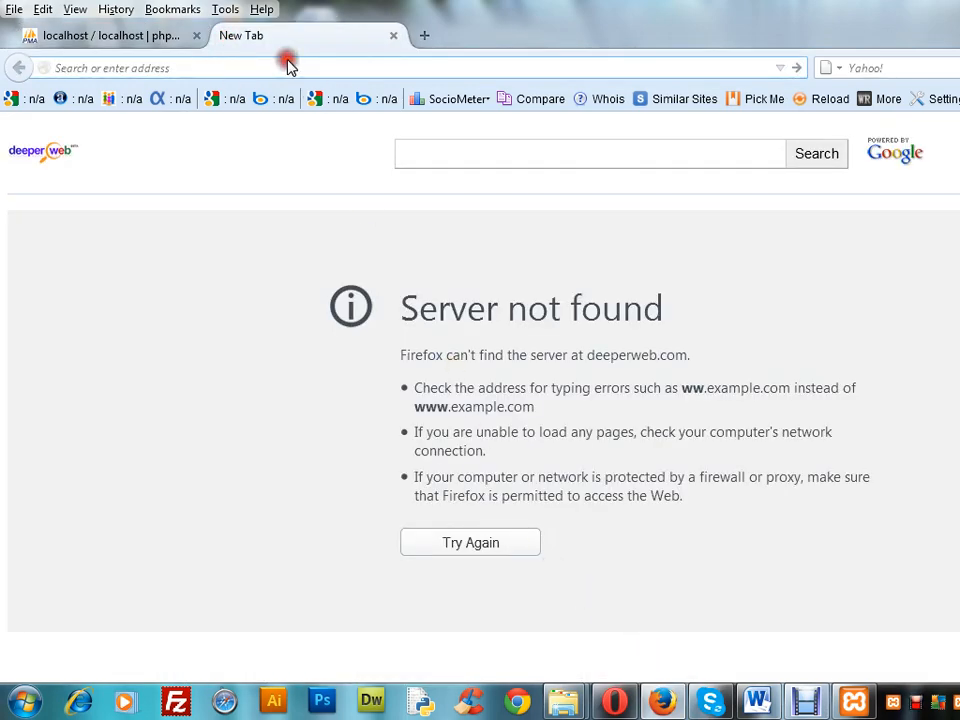
text(local)
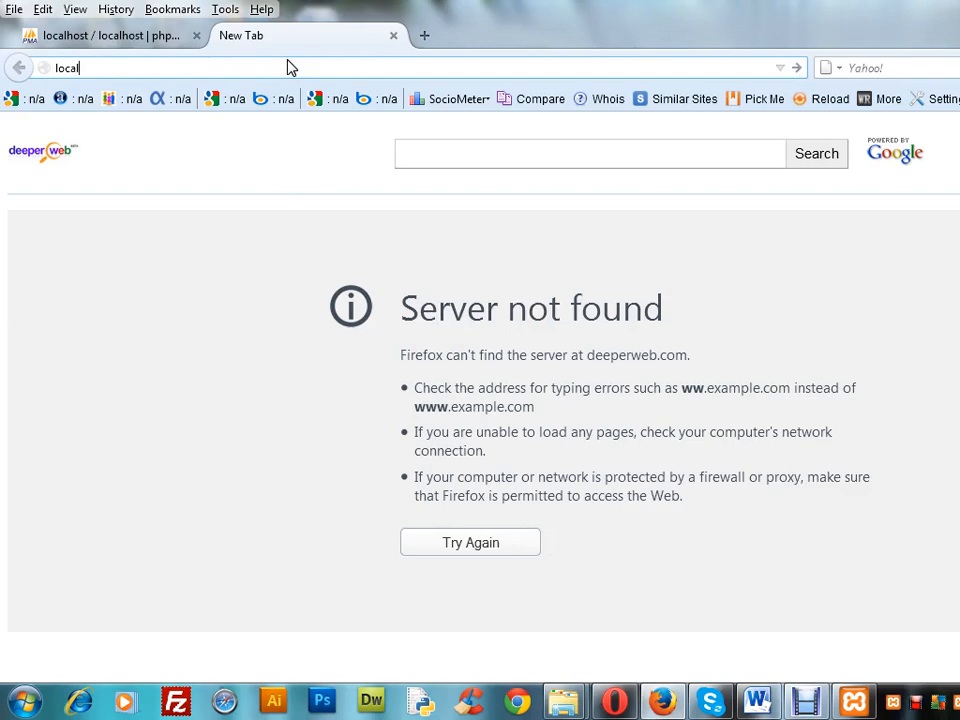
text(host)
text(/wordpre)
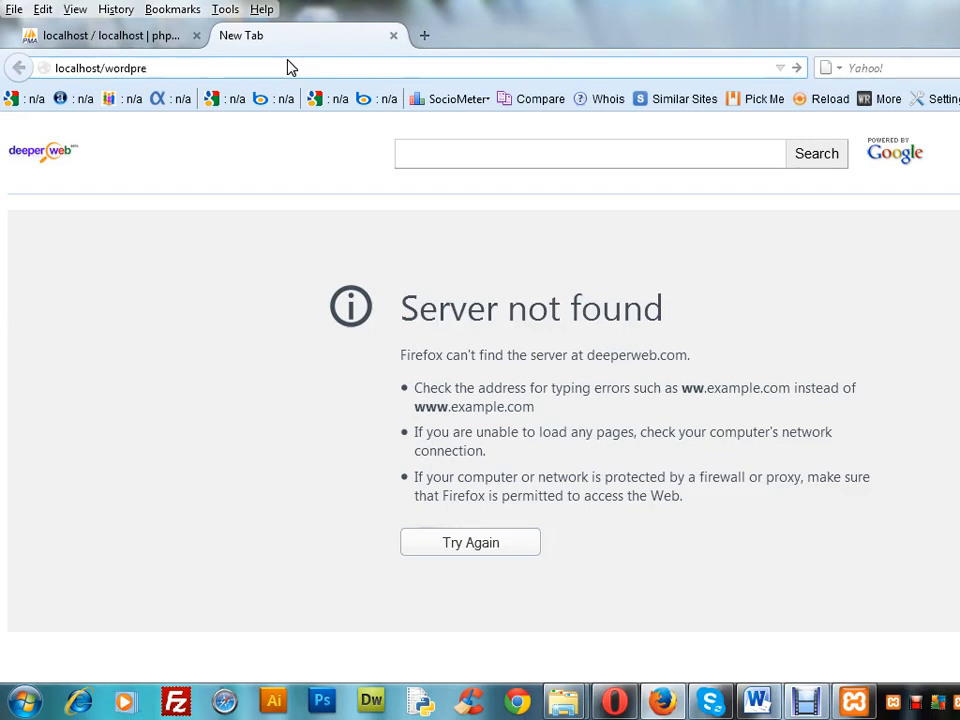
text(ss)
click(810, 700)
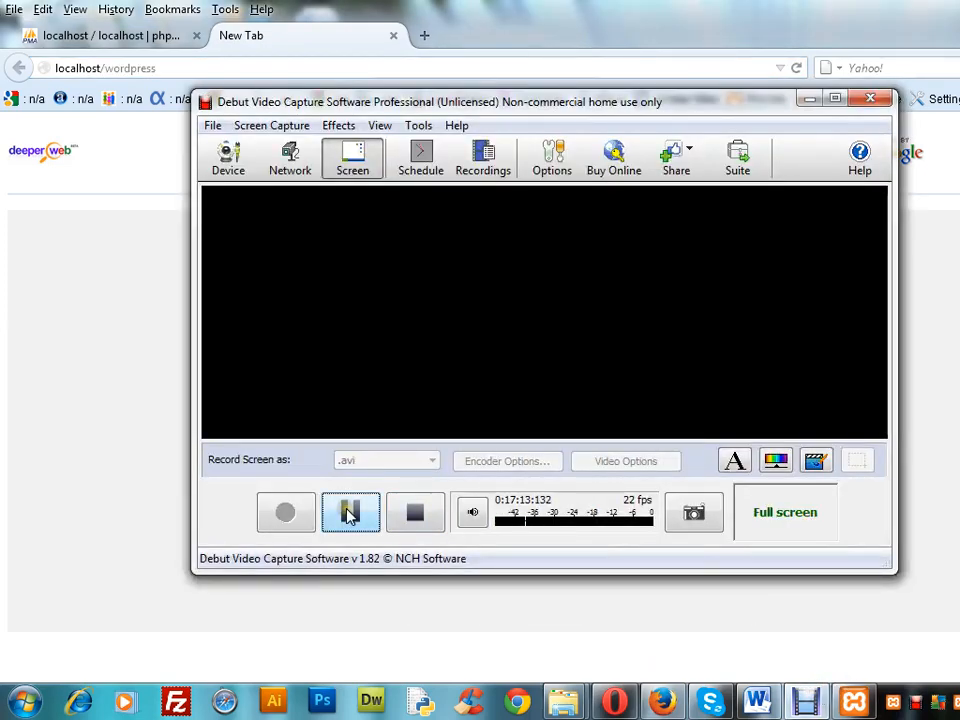
click(285, 511)
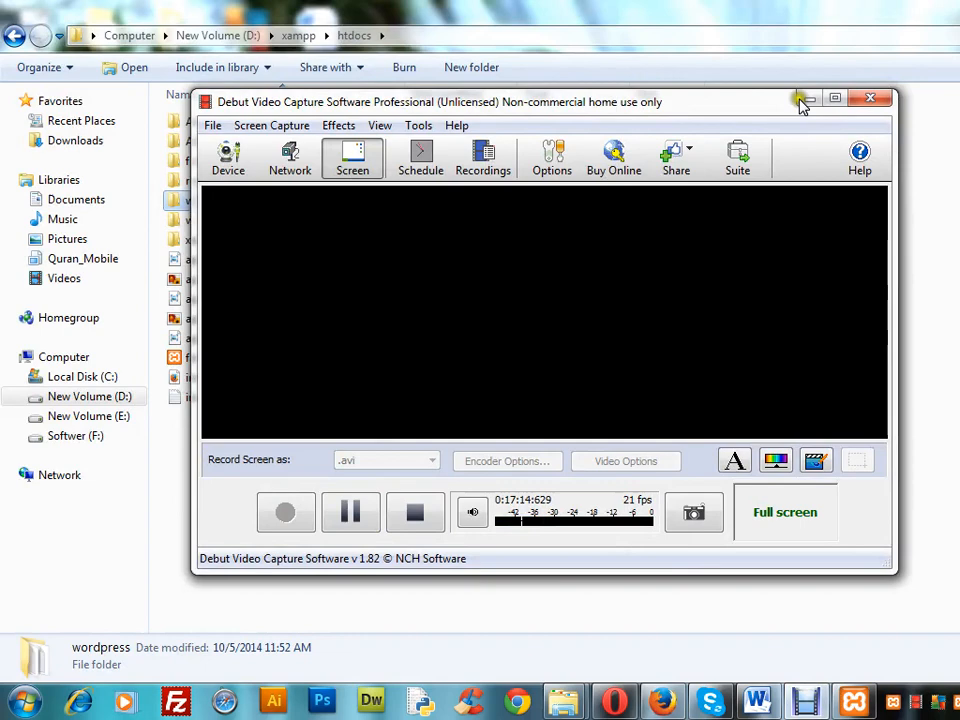
click(800, 101)
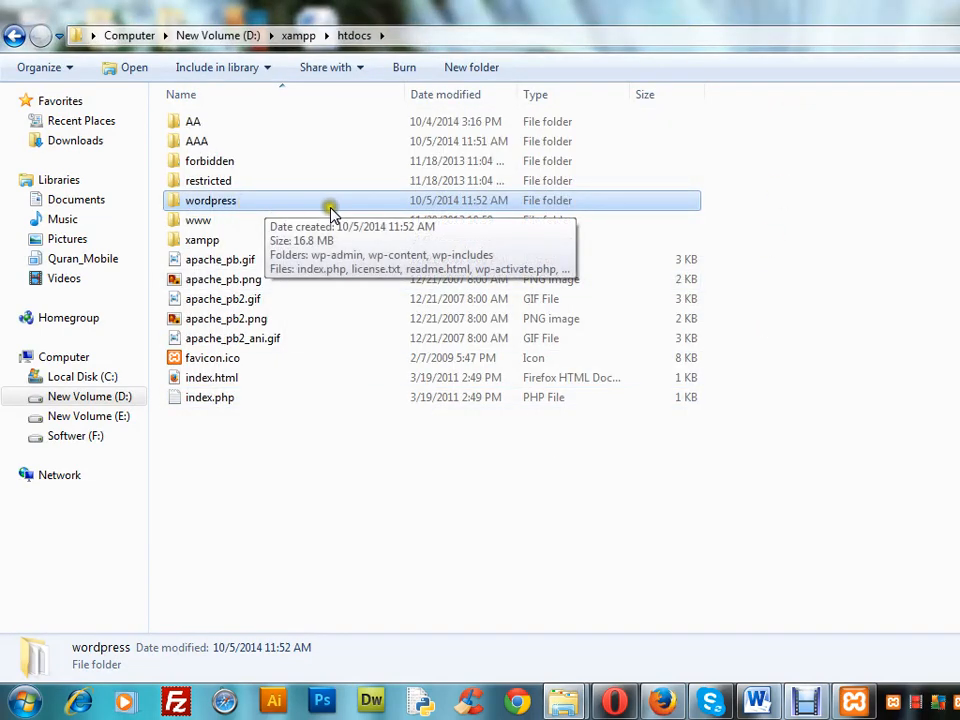
click(806, 702)
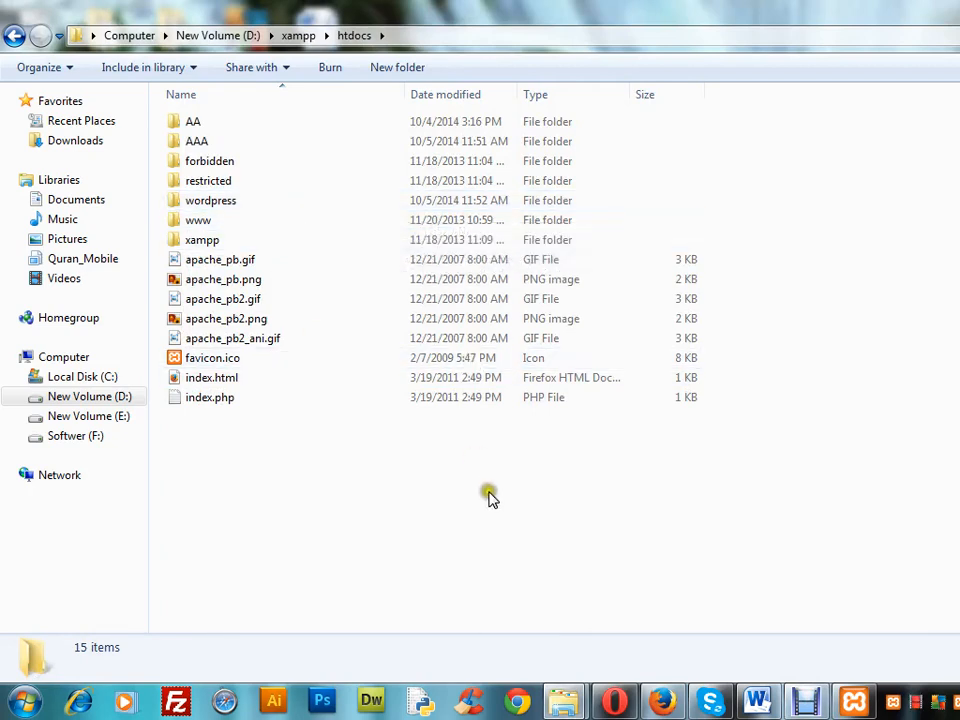
mouse_move(319, 209)
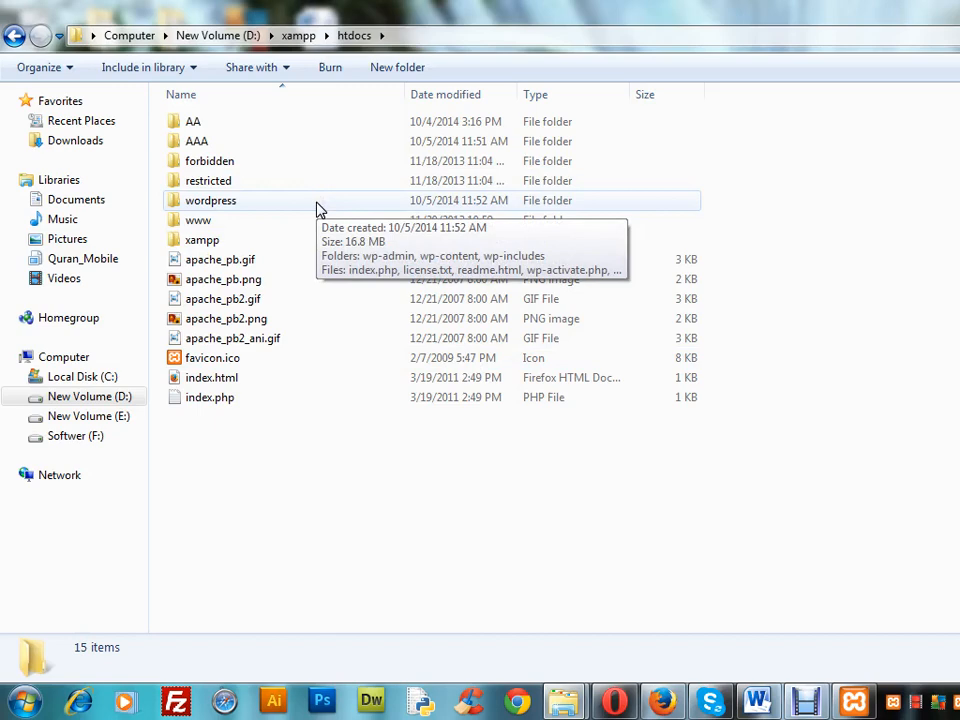
Complete the address in Firefox as localhost/wordpress/, check the folders in htdocs, and load the page
click(665, 700)
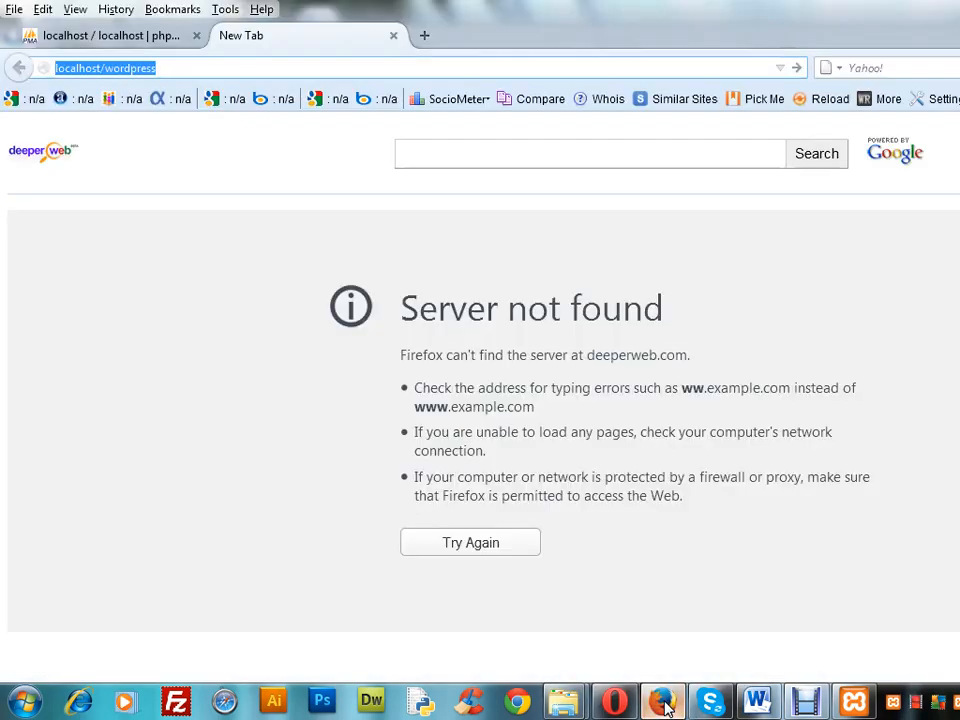
click(242, 68)
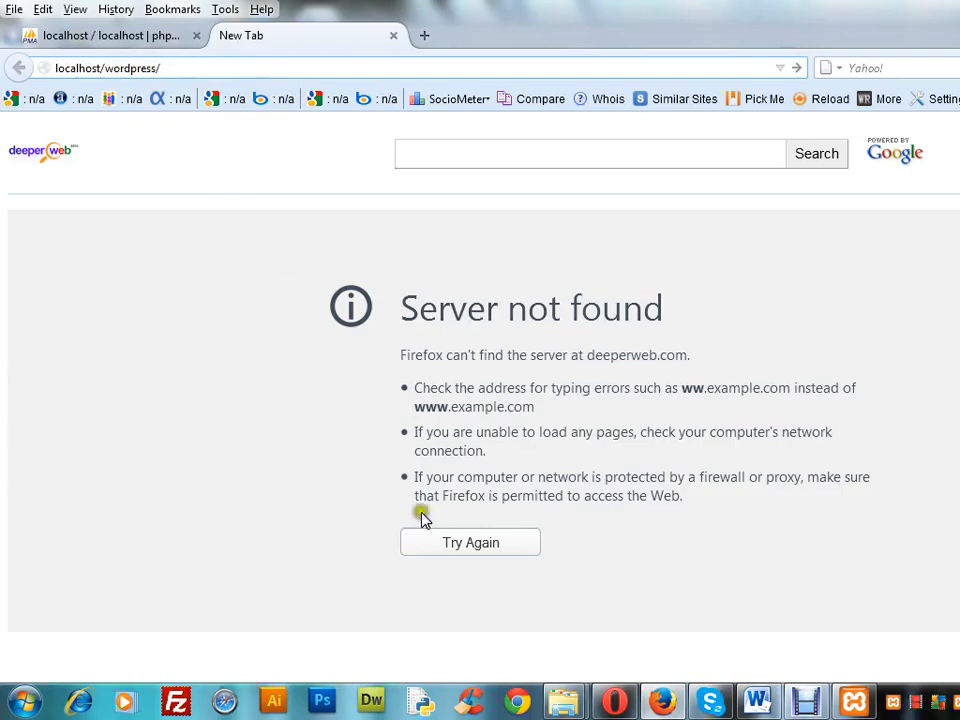
mouse_move(578, 705)
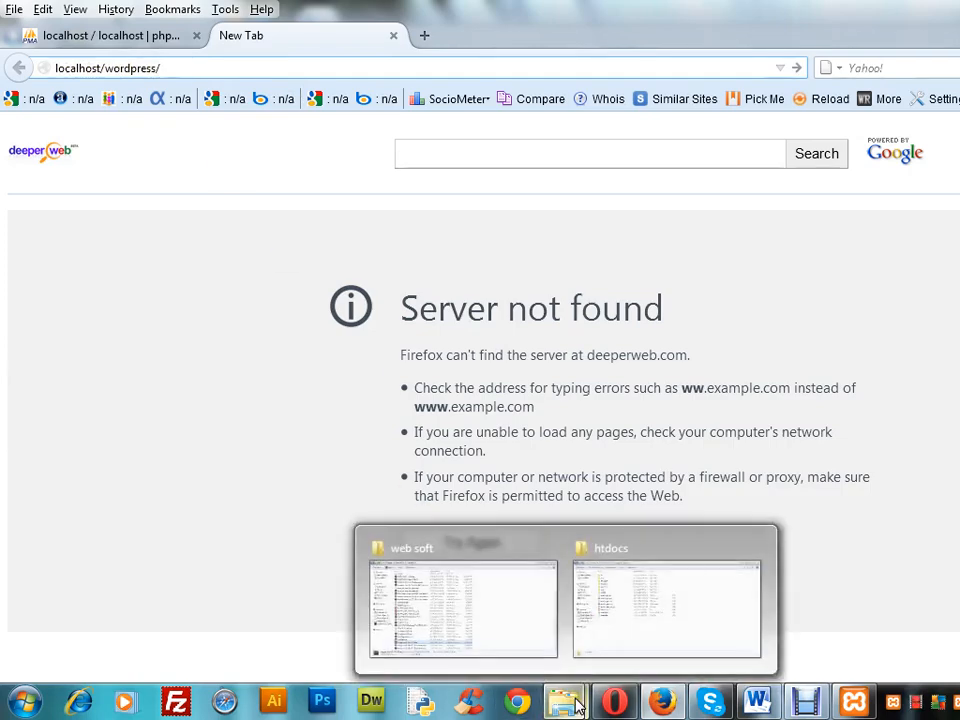
click(647, 634)
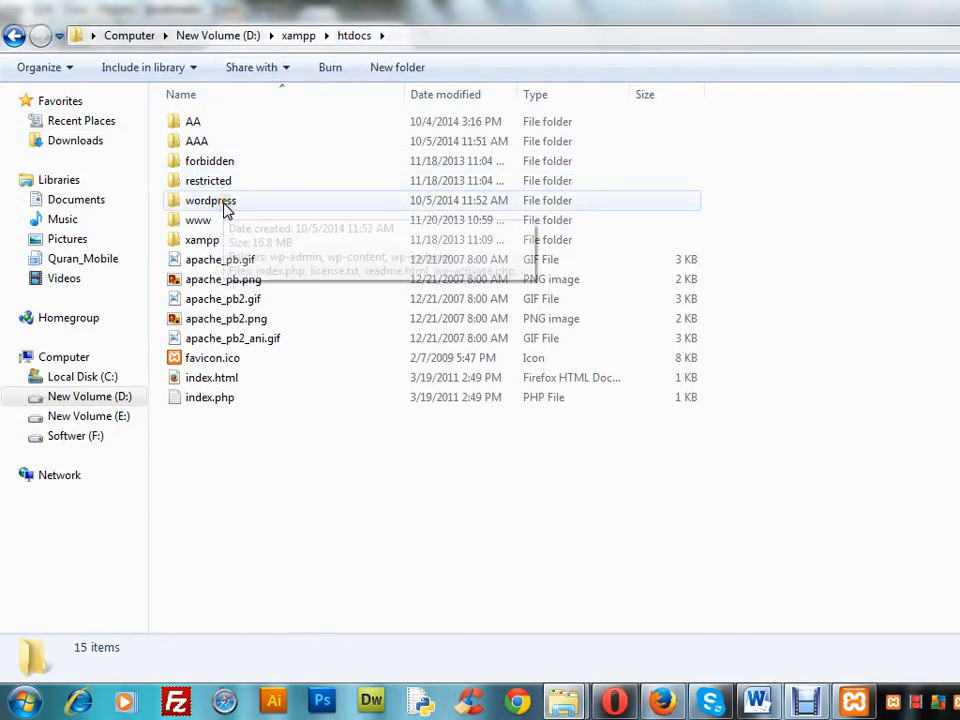
click(662, 701)
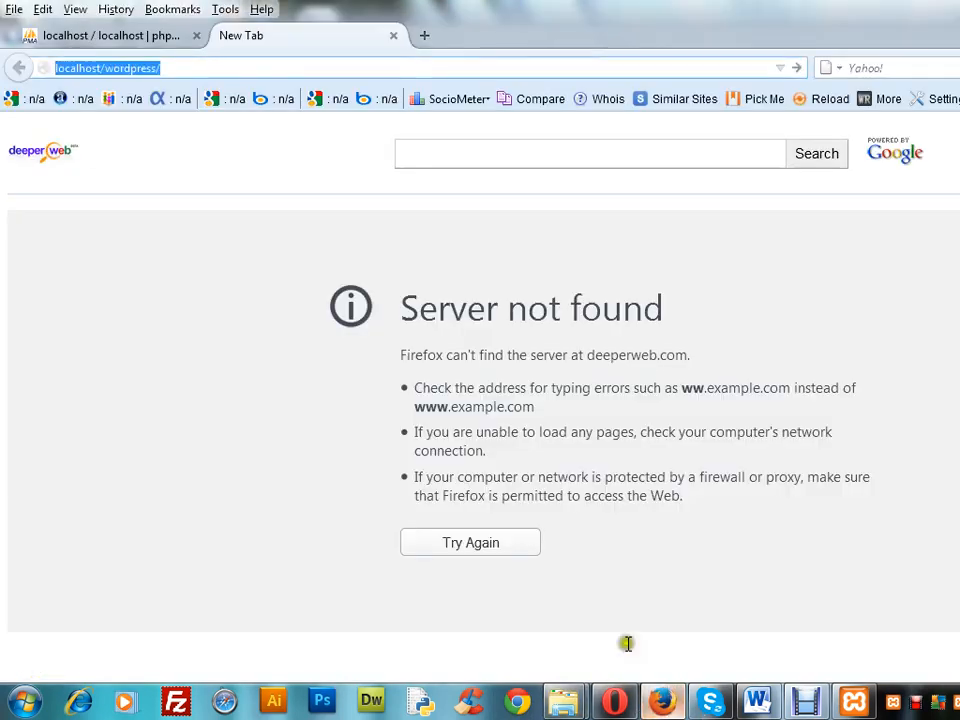
click(207, 67)
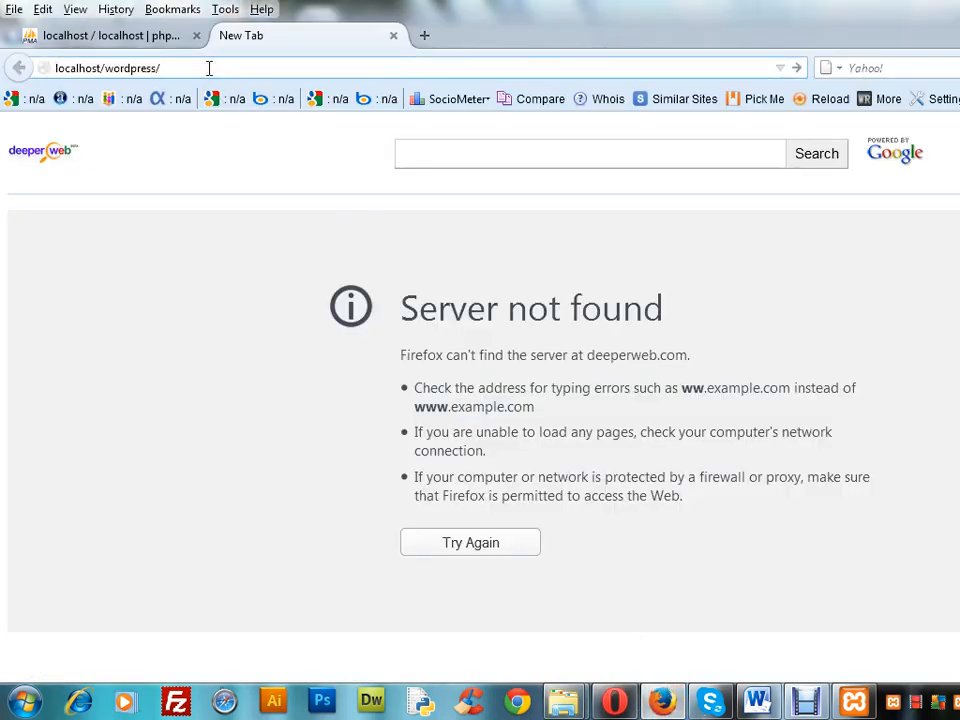
key(Return)
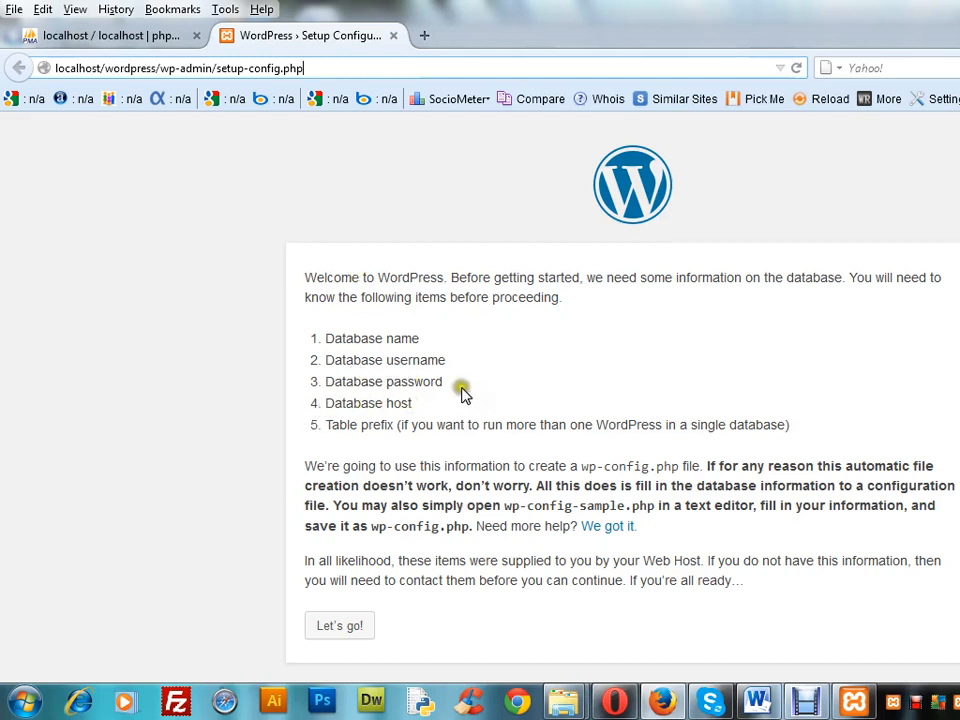
Start the WordPress setup and set the database name to wpdatabase, checking it against the database list in phpMyAdmin
click(340, 627)
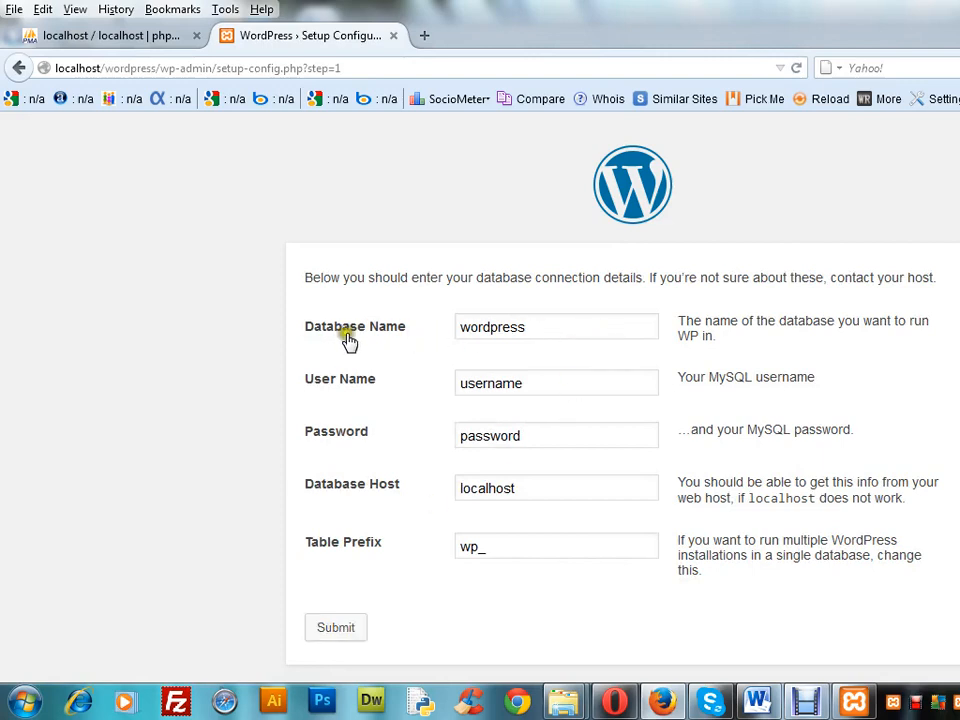
double_click(544, 325)
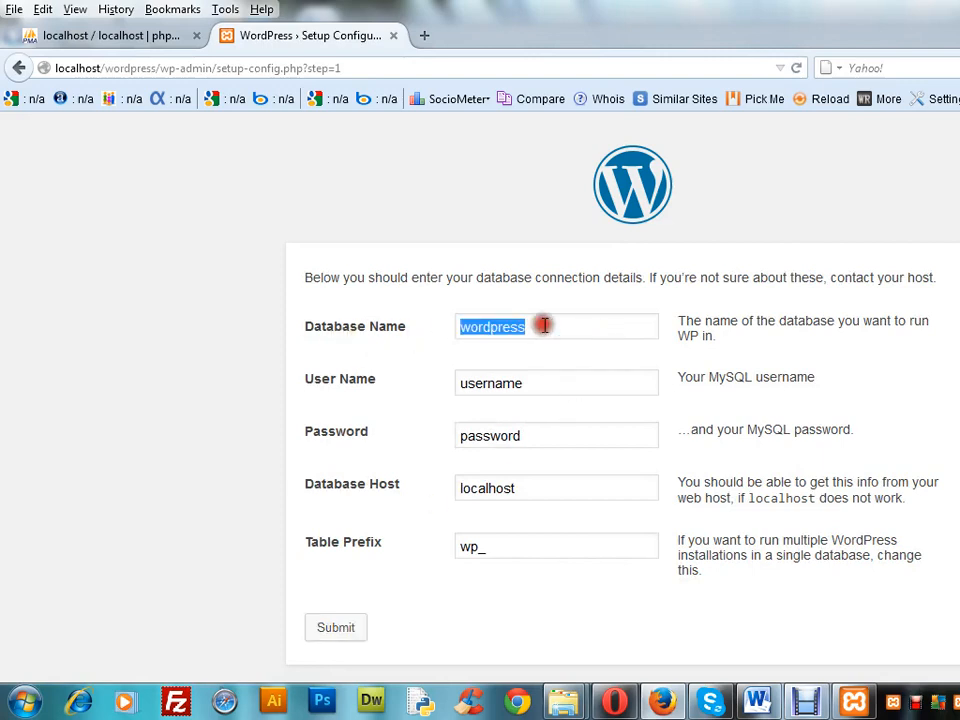
text(wpdata)
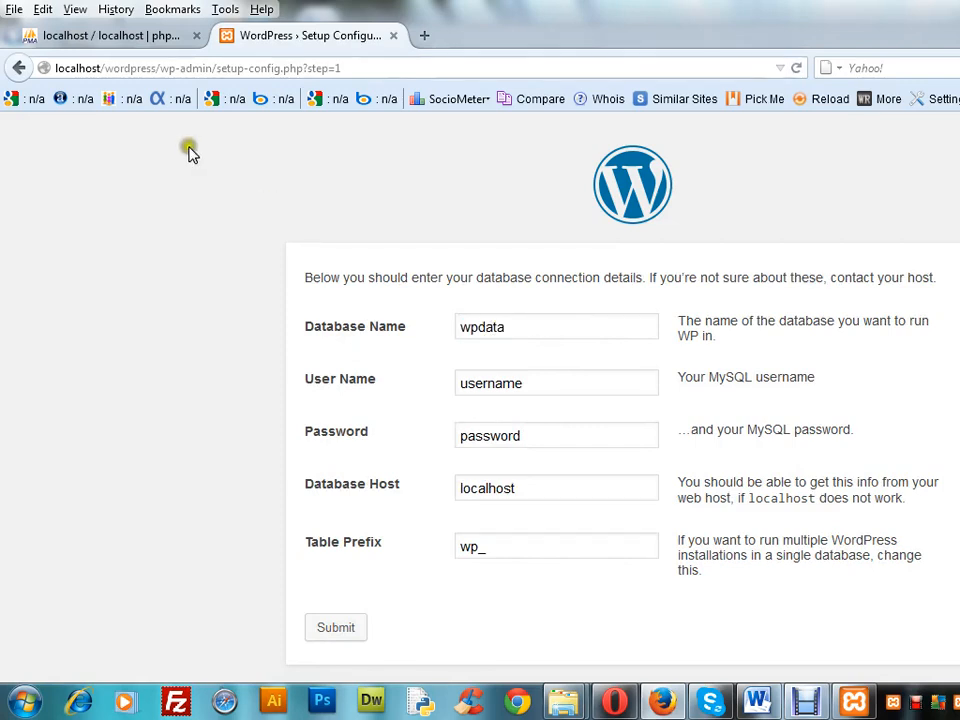
click(120, 36)
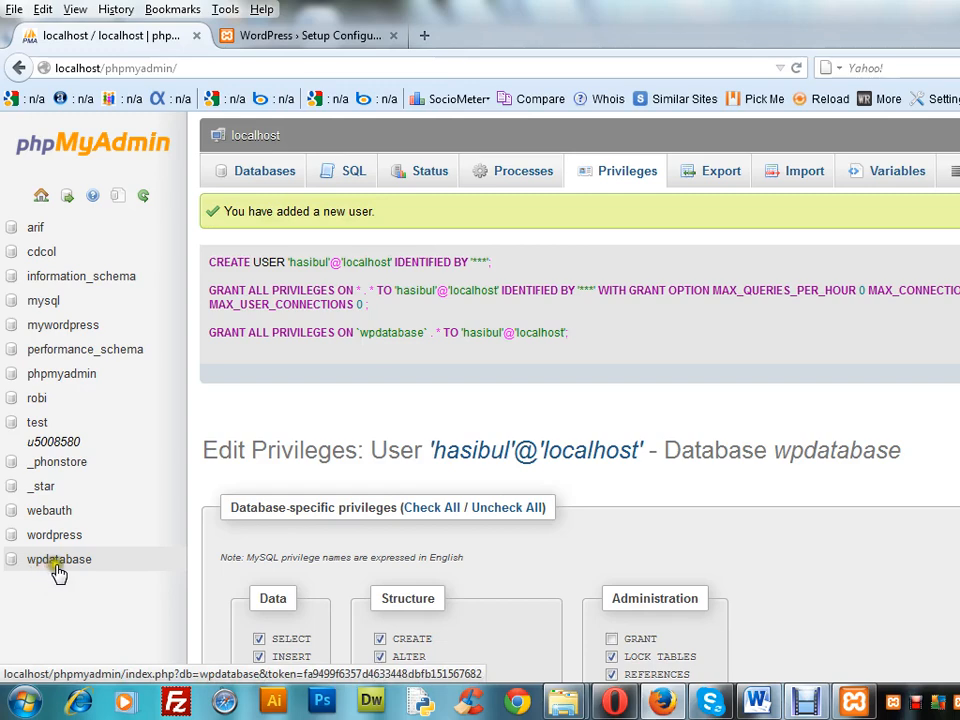
click(284, 37)
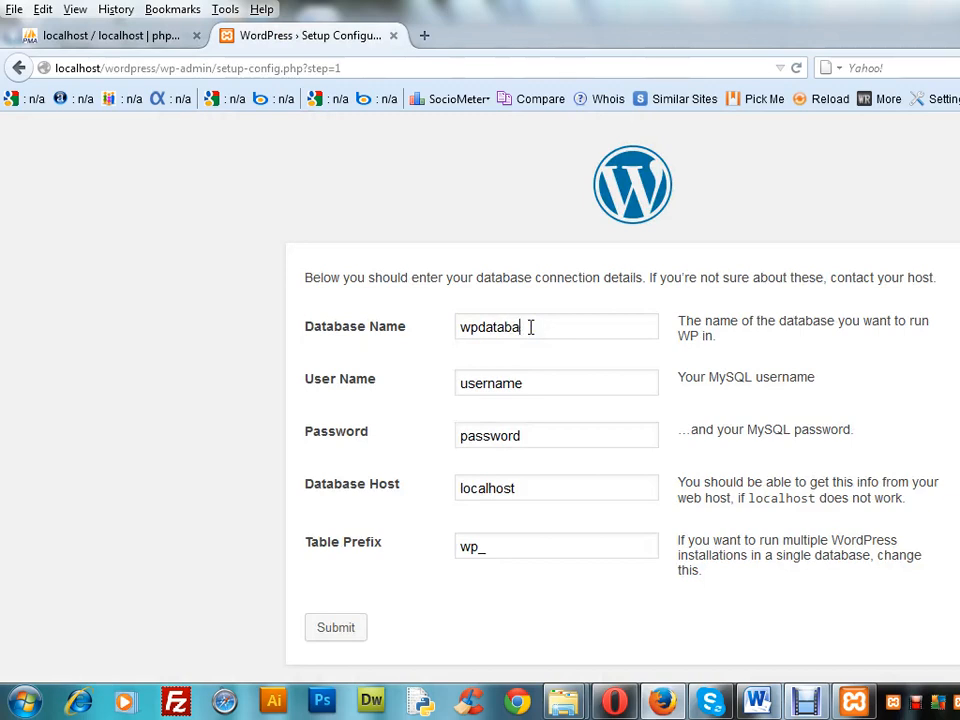
click(530, 327)
text(wpdatabase)
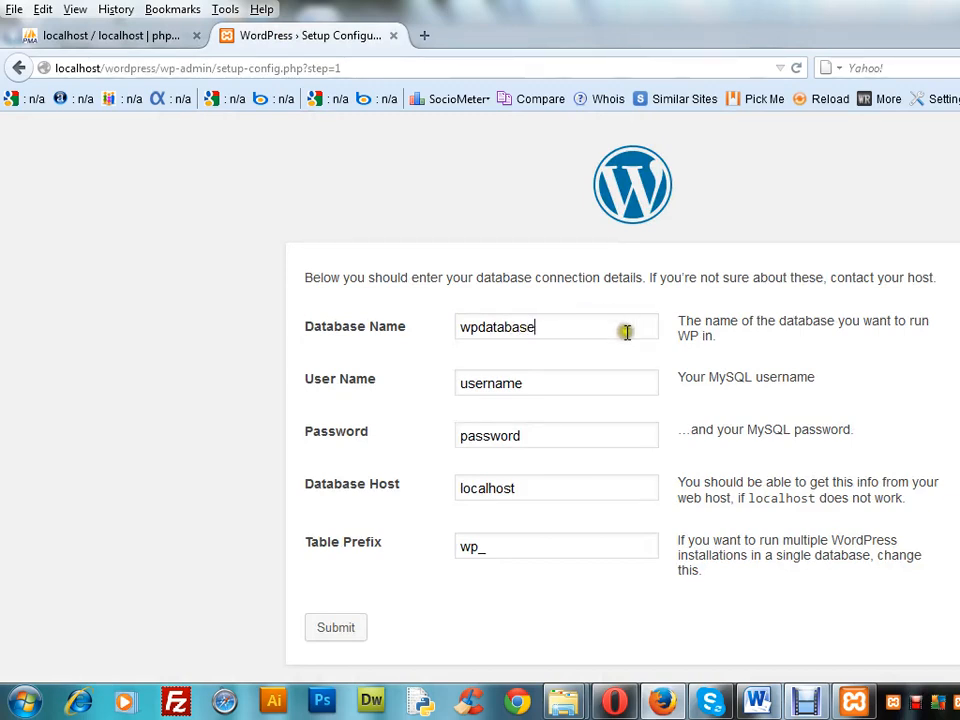
Copy the new database user's name from phpMyAdmin and enter it as the user name in the WordPress setup form
click(137, 36)
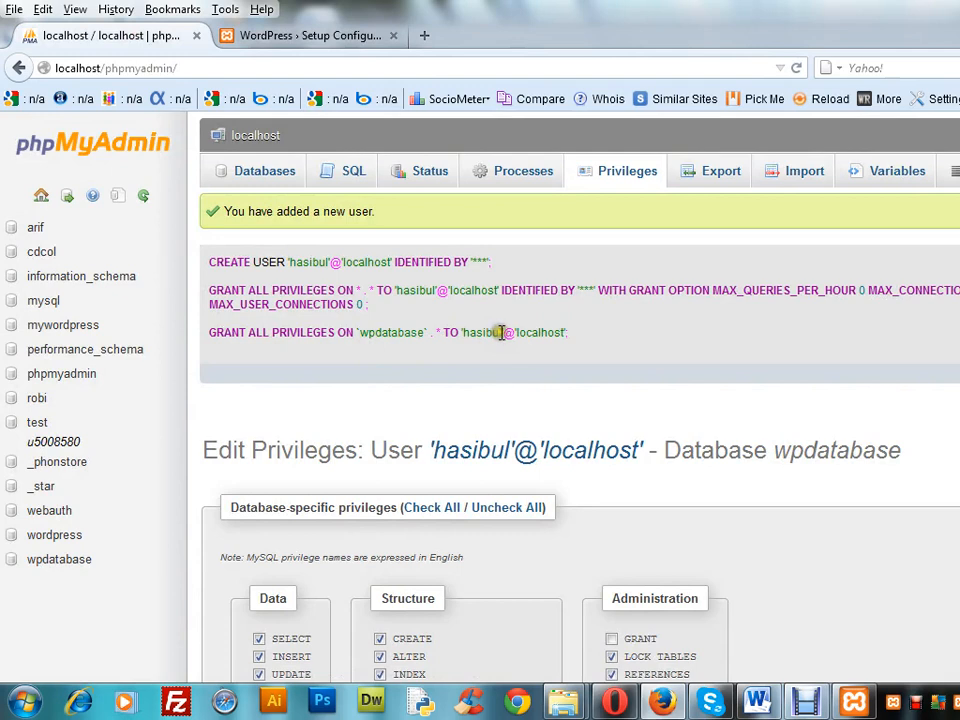
drag(501, 333, 466, 337)
key(ctrl+c)
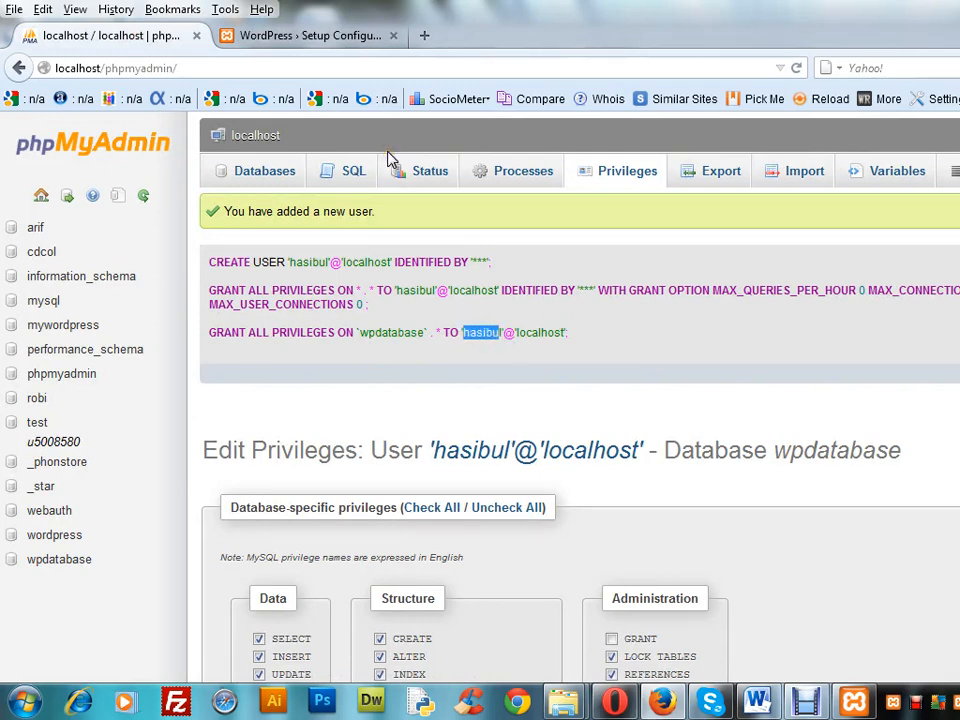
click(265, 36)
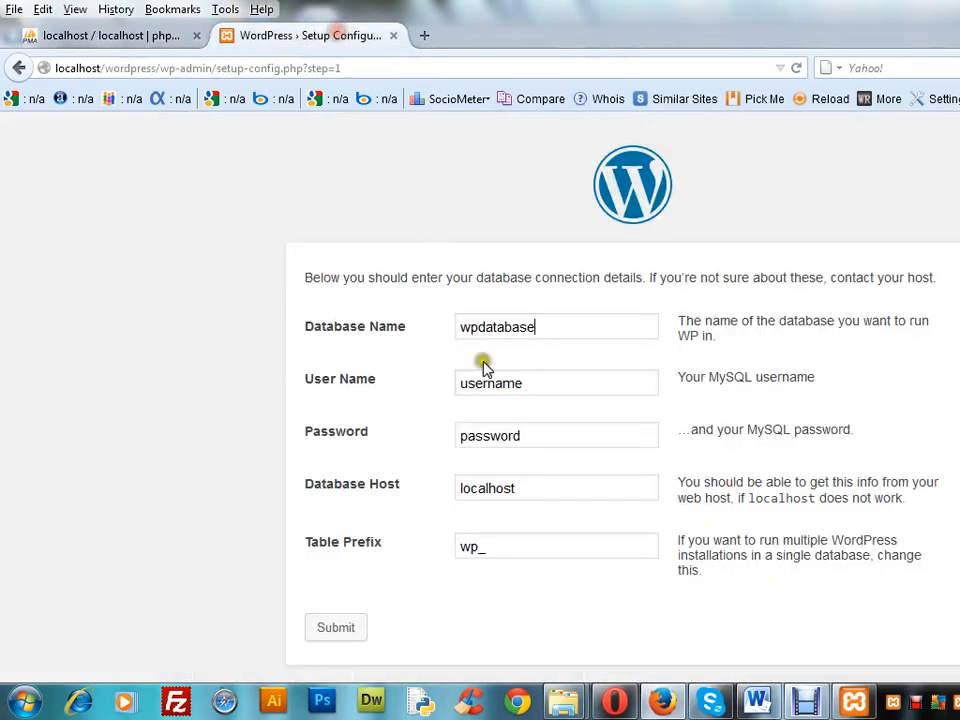
double_click(535, 388)
key(ctrl+v)
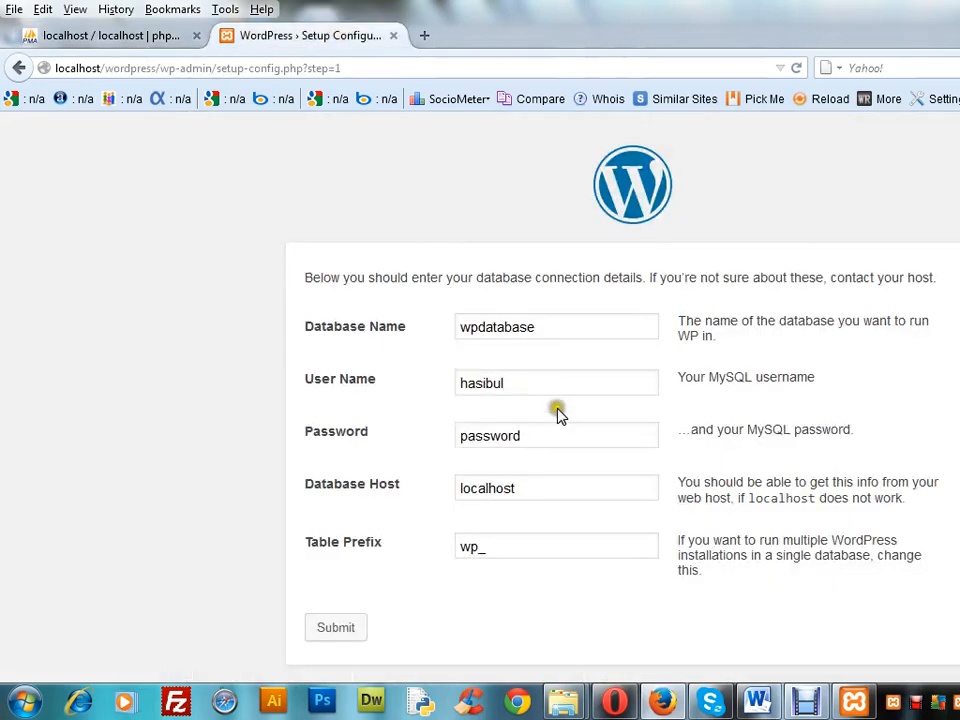
Clear the sample password from the database connection details, check the new user in phpMyAdmin, and submit the form to run the install
click(567, 441)
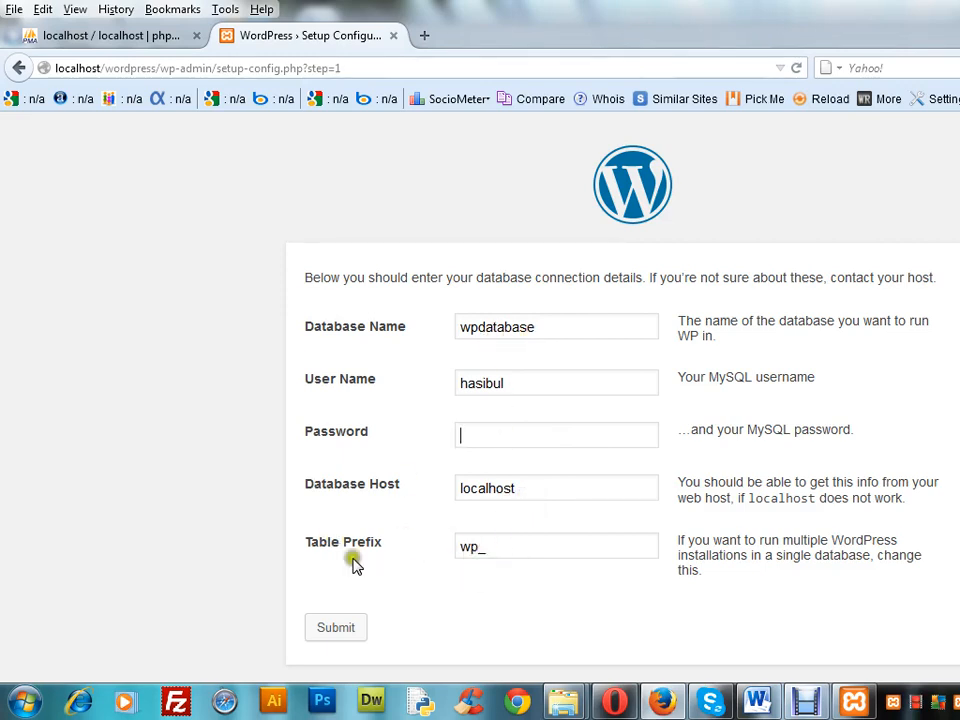
click(90, 38)
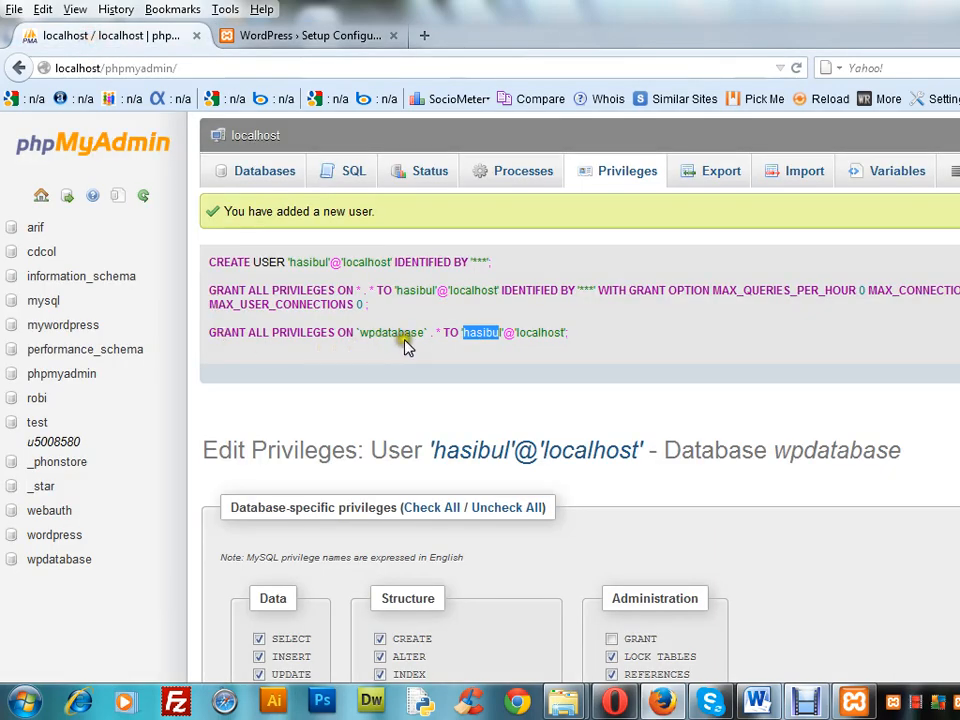
click(306, 42)
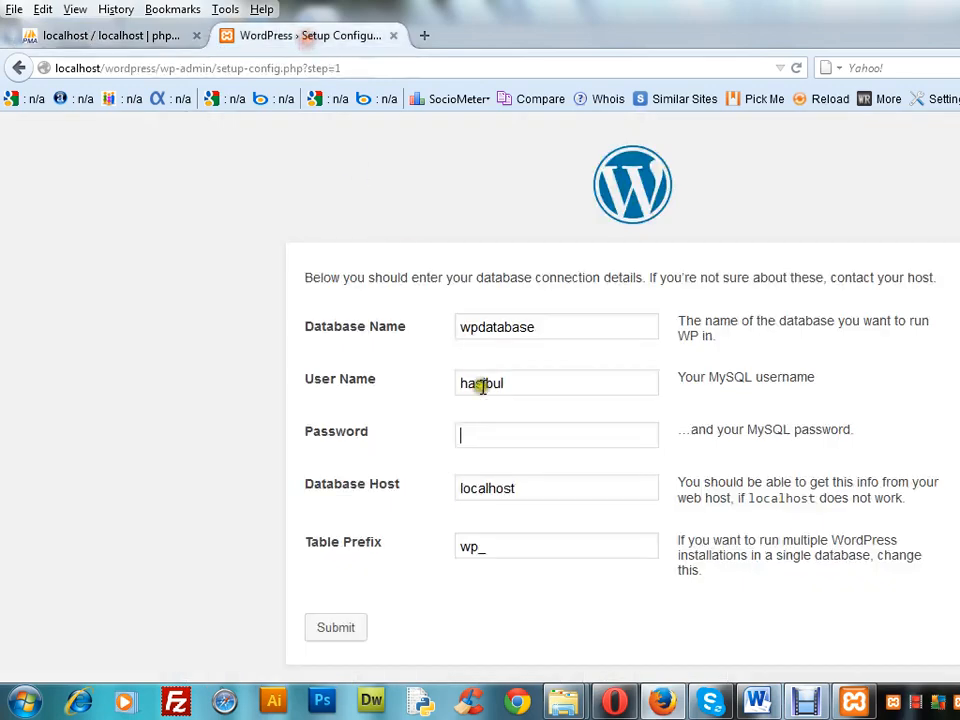
click(338, 630)
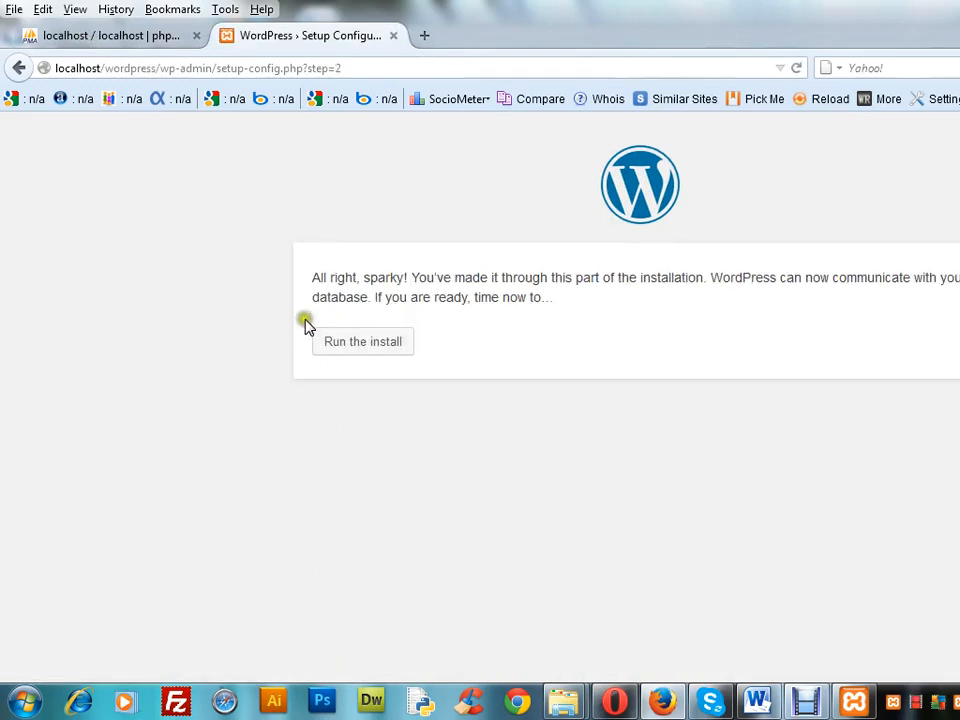
click(368, 343)
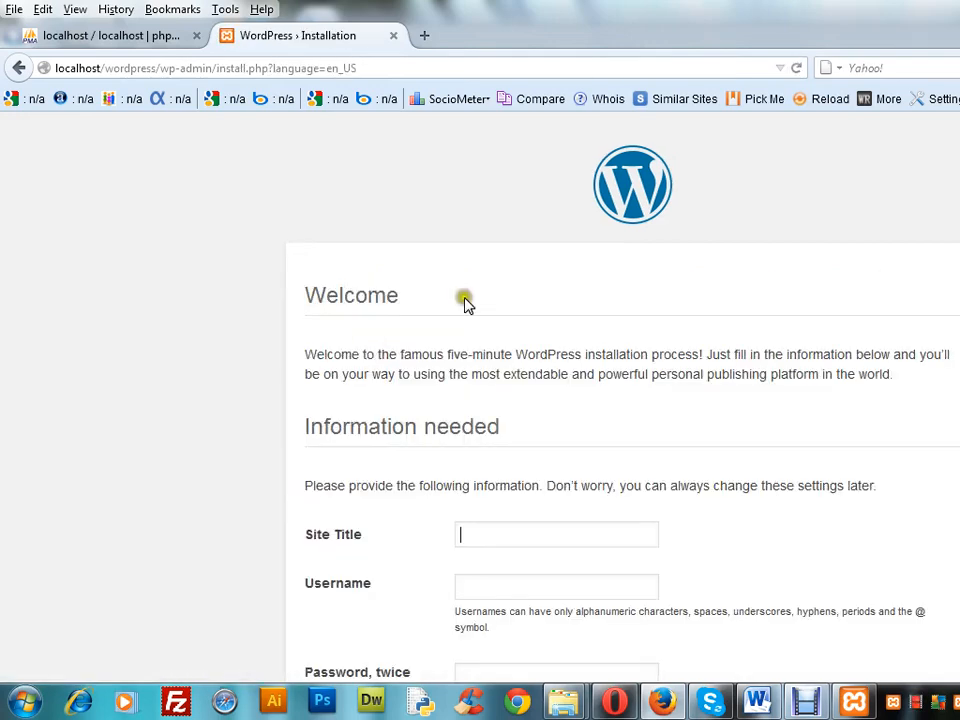
Set the site title to My Site and enter the administrator's username in the WordPress installation form
scroll(620, 400, down, 5)
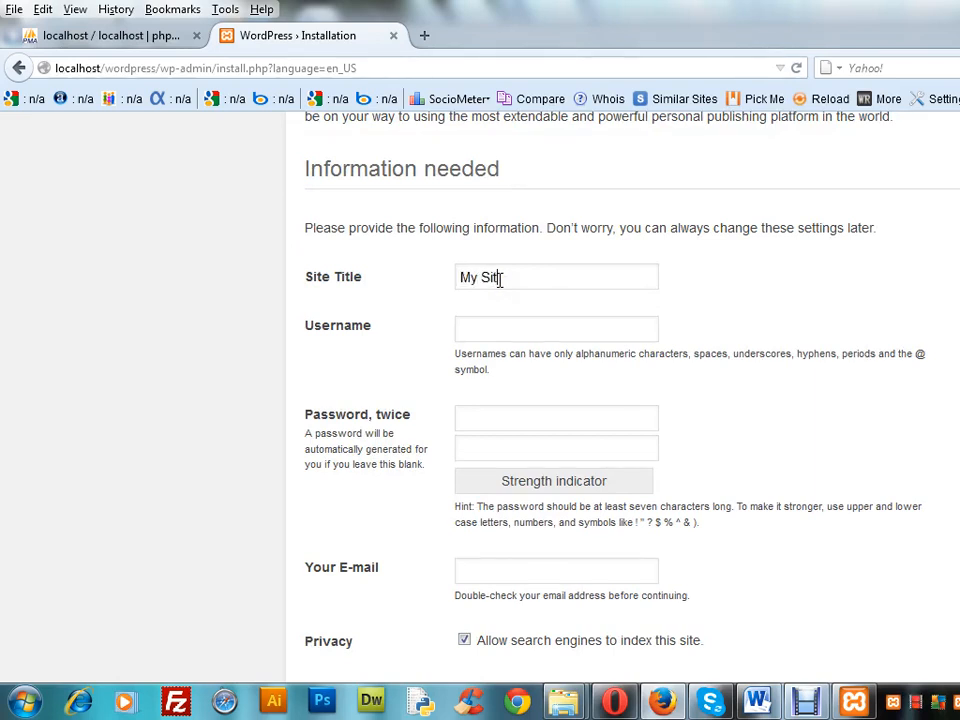
click(477, 326)
click(481, 330)
text(hasibul)
Enter the administrator's account password and repeat it in the confirmation field
click(490, 421)
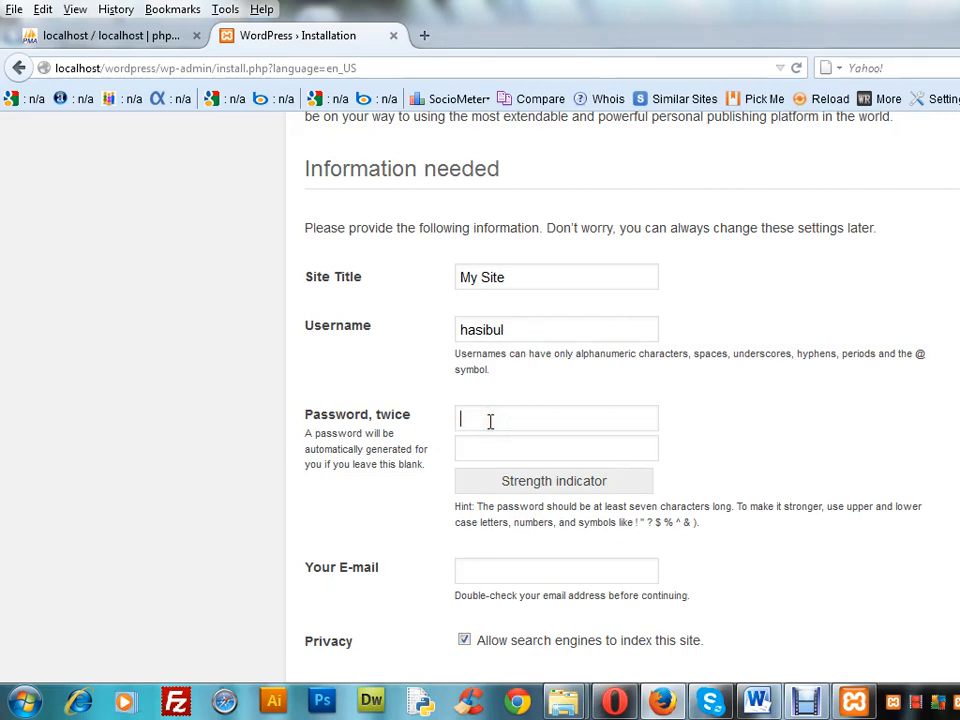
text(•••••)
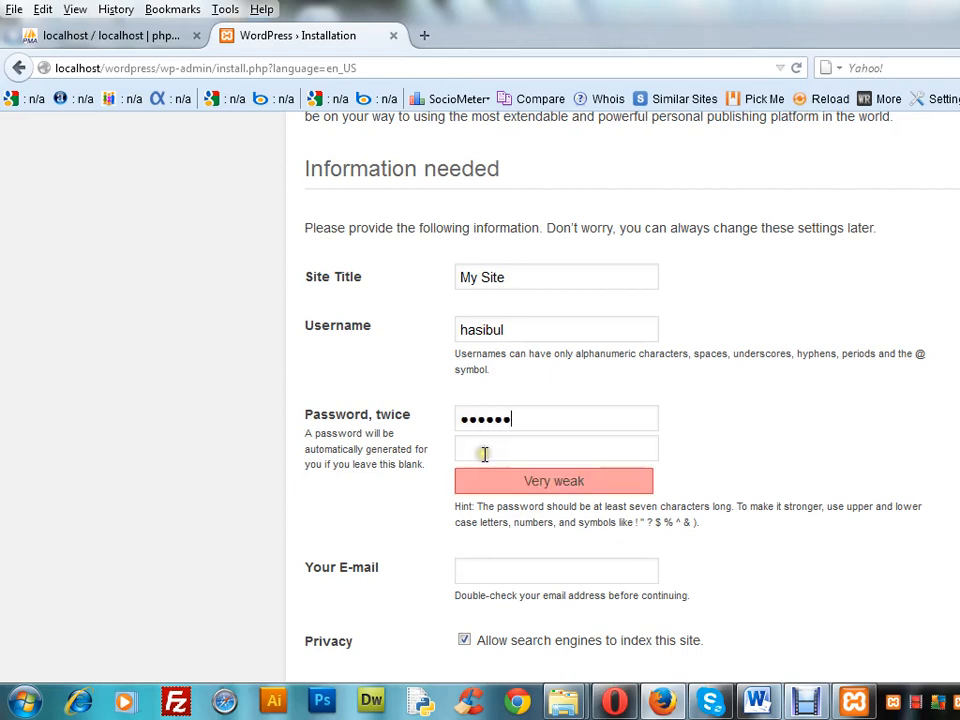
click(484, 453)
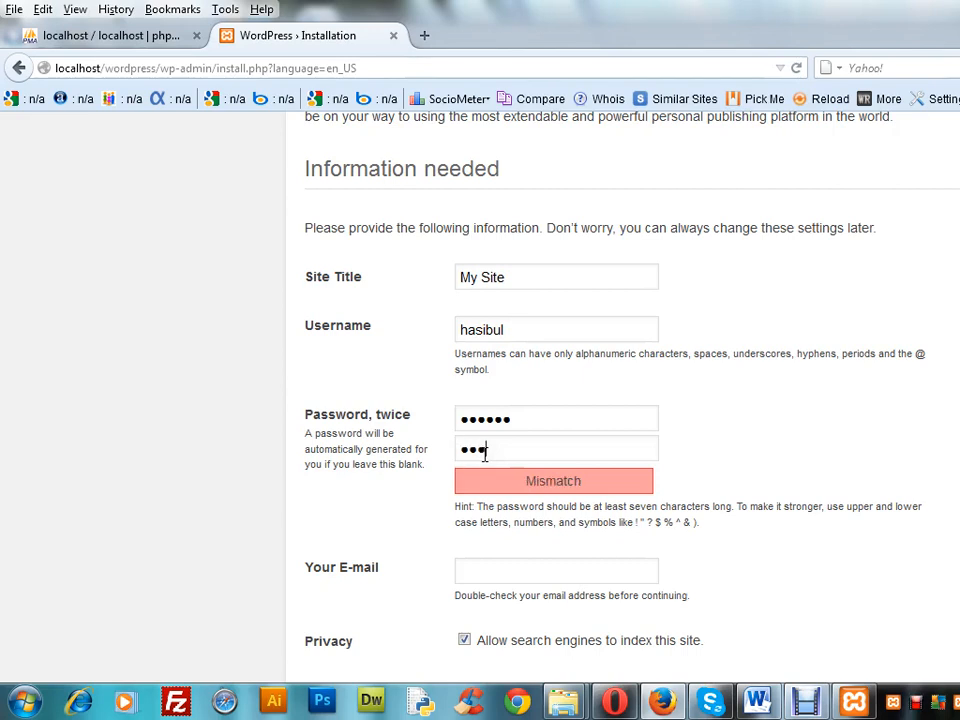
text(6)
Fill in the administrator's e-mail address, keep search engine indexing allowed, and install WordPress
click(494, 570)
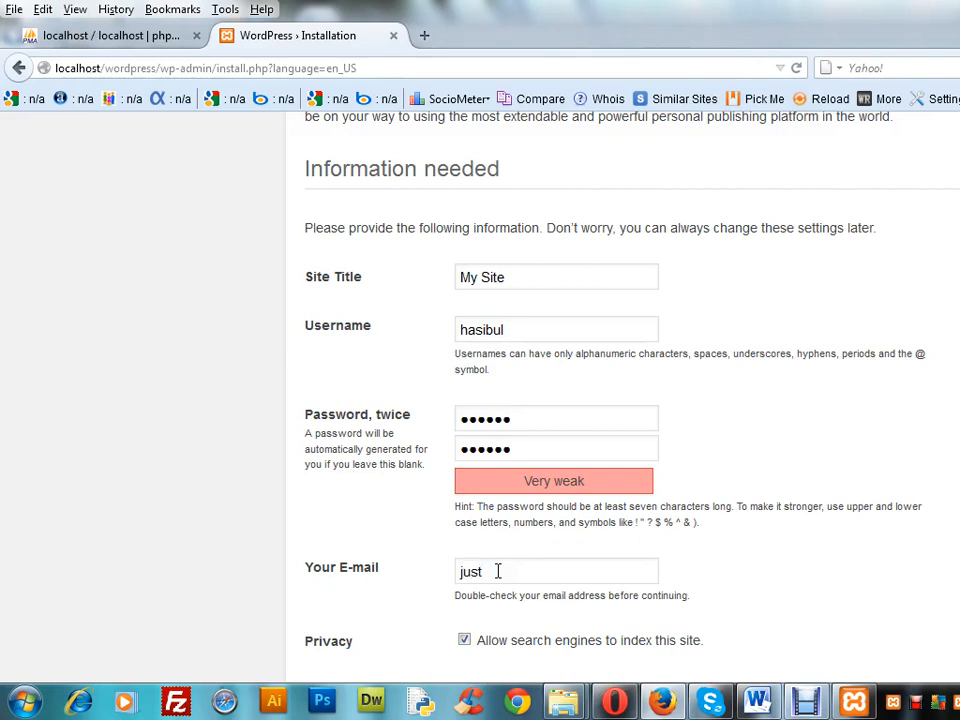
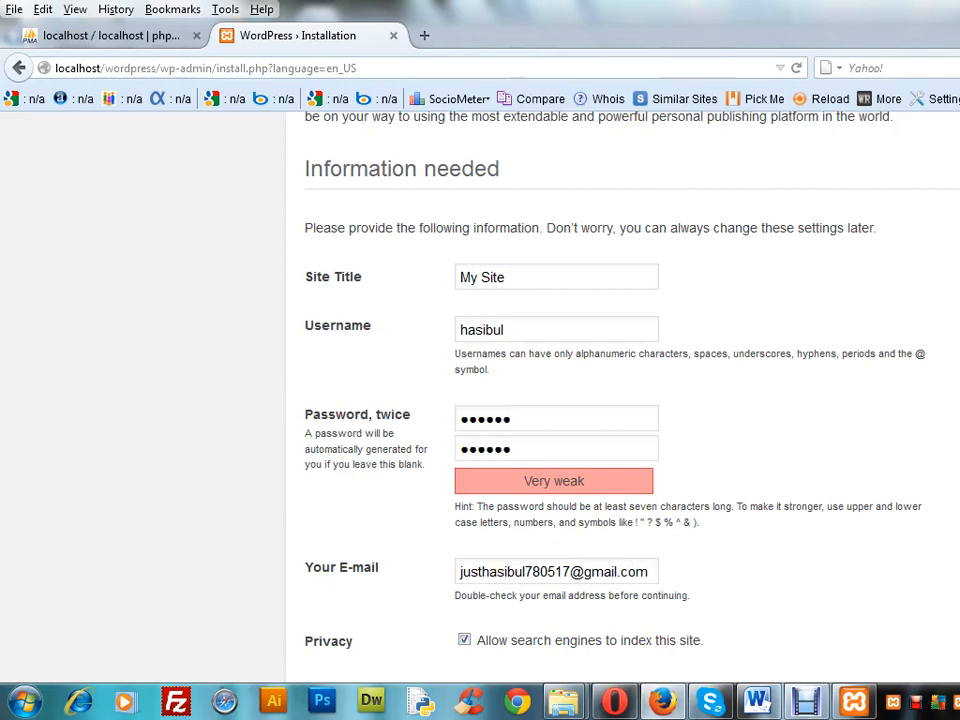
scroll(620, 400, down, 1)
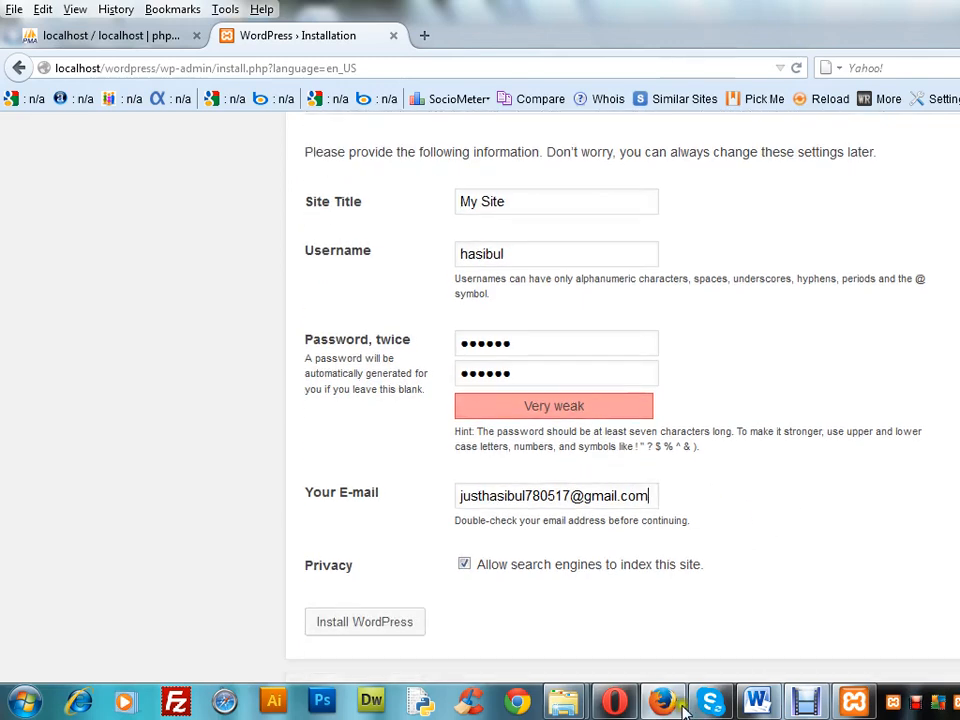
click(369, 628)
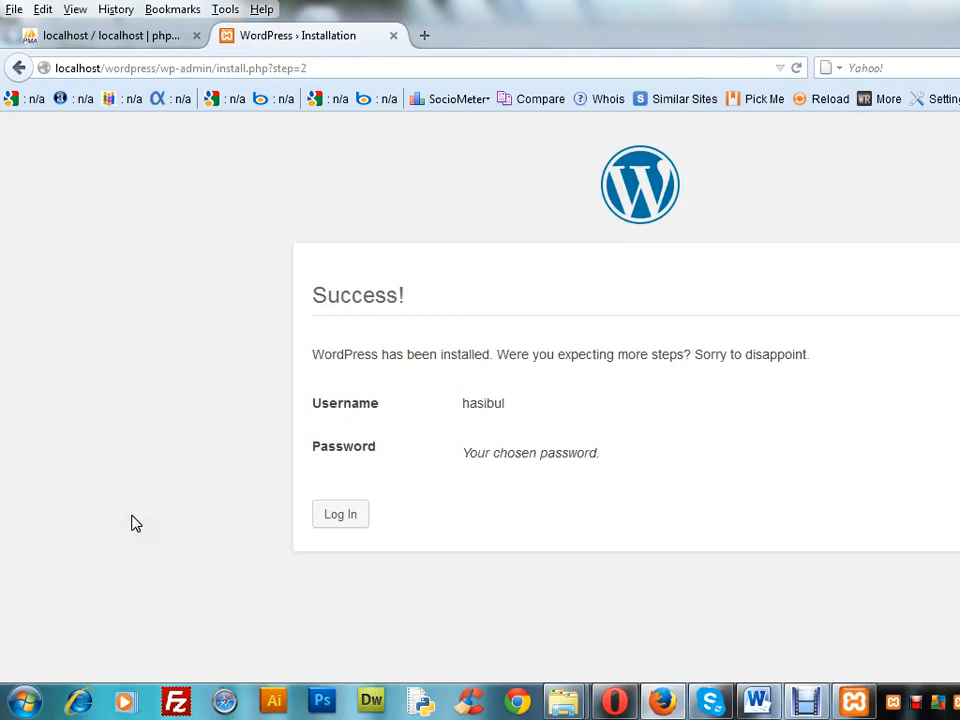
Go to the login page and log in to WordPress with the administrator's username and account password
click(343, 516)
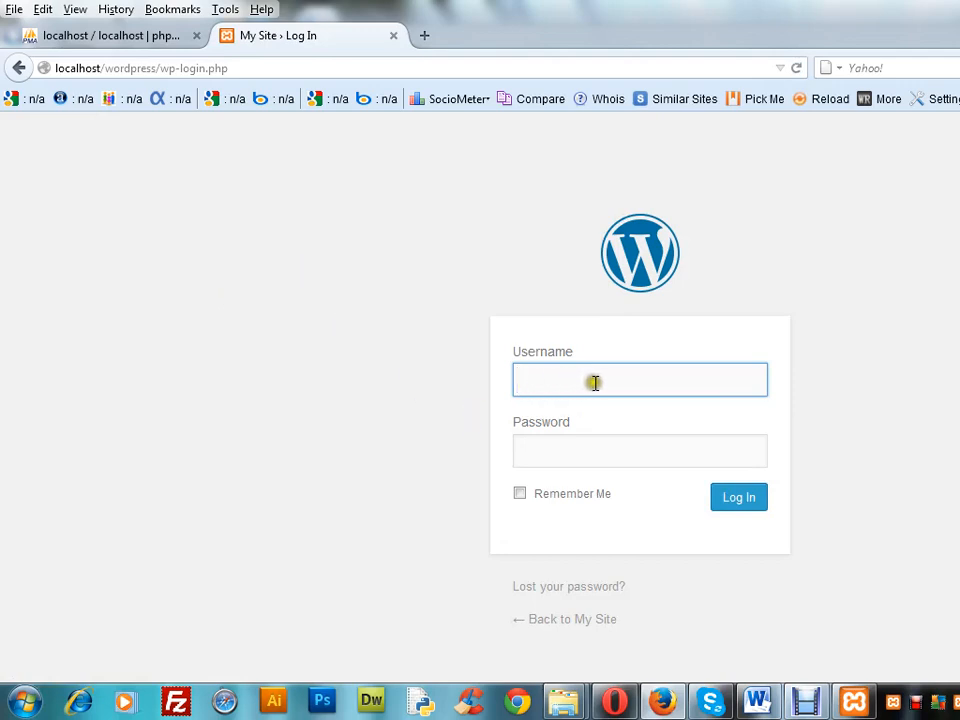
click(585, 457)
click(578, 384)
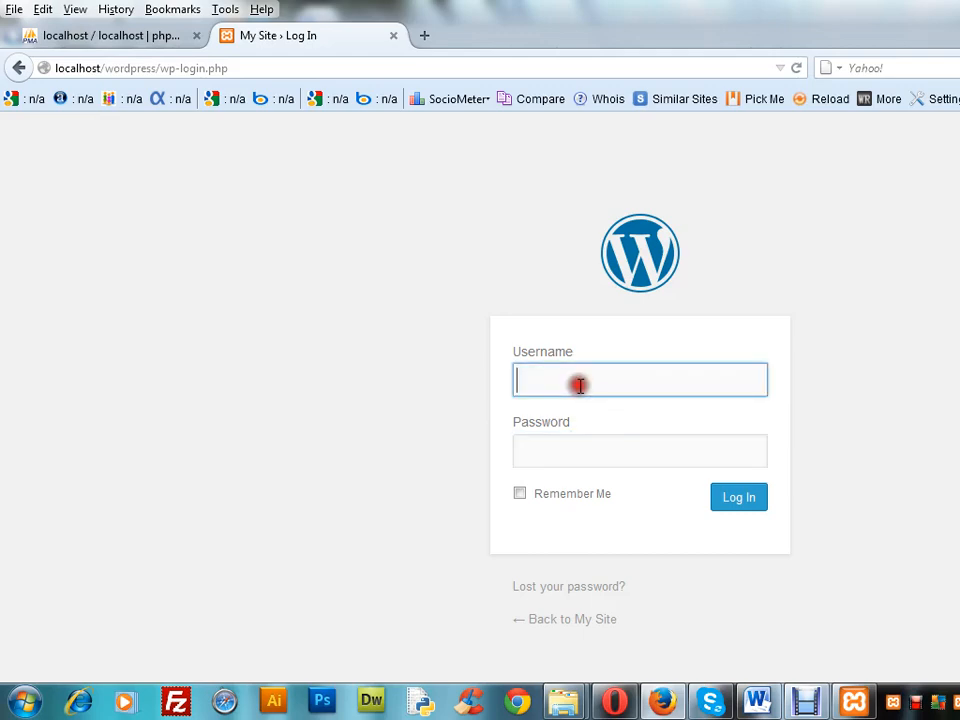
text(hasib)
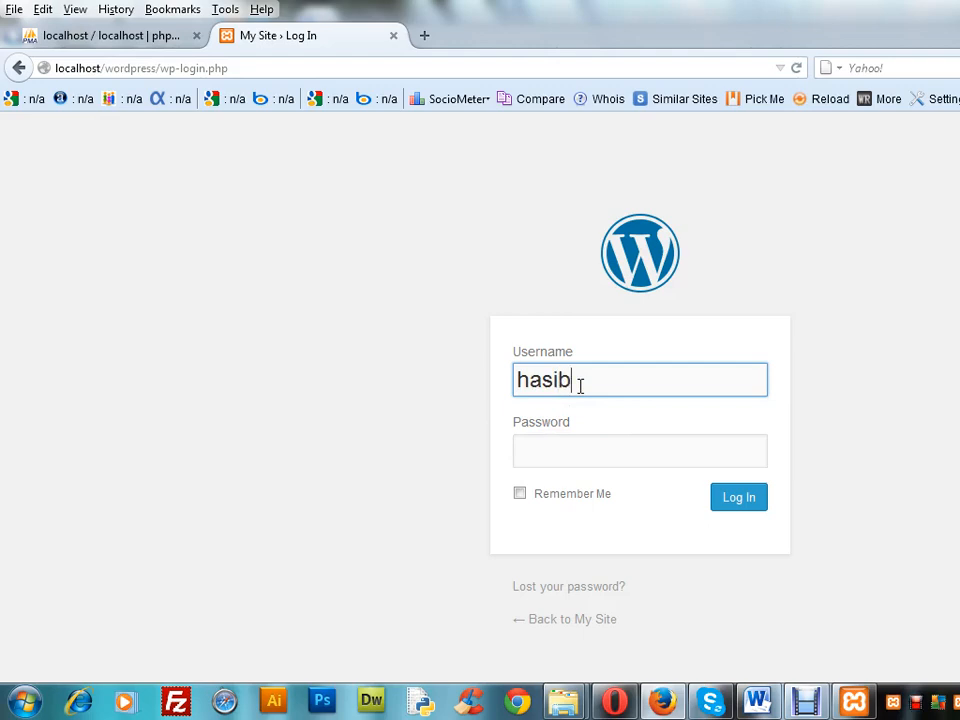
text(ul)
click(600, 456)
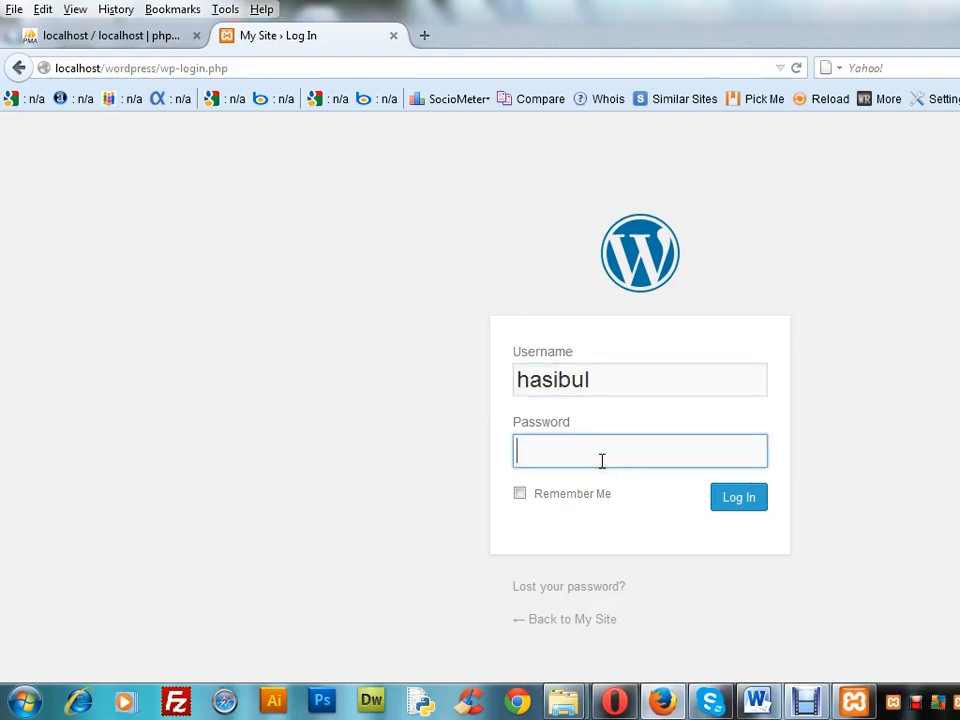
text(123456)
click(609, 458)
click(737, 500)
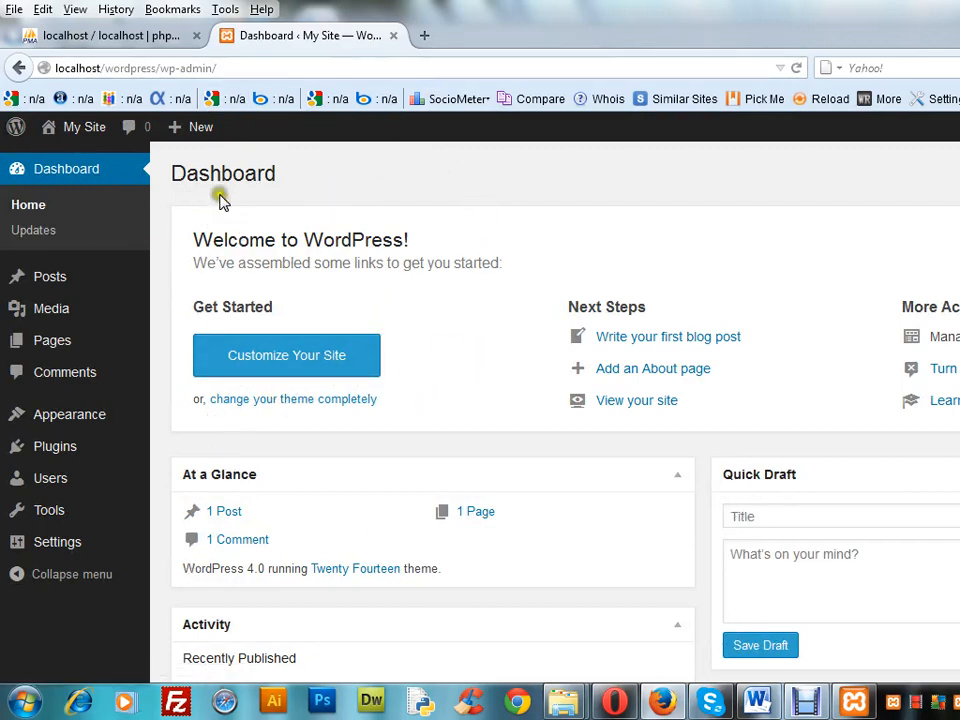
Load the site's front page at localhost/wordpress/ in a new browser tab
click(425, 36)
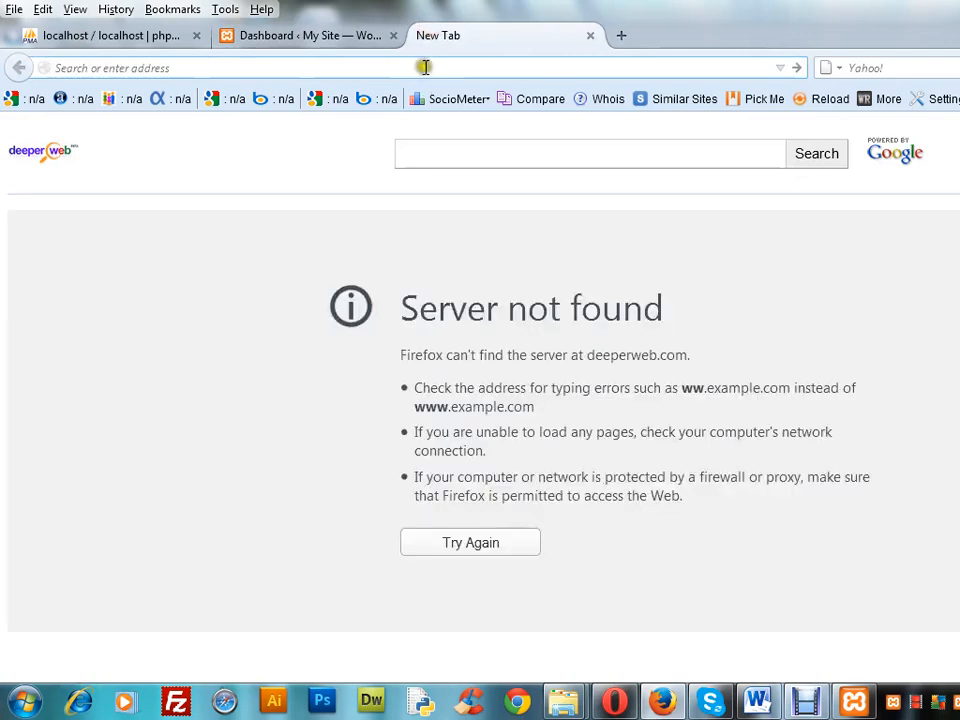
click(425, 67)
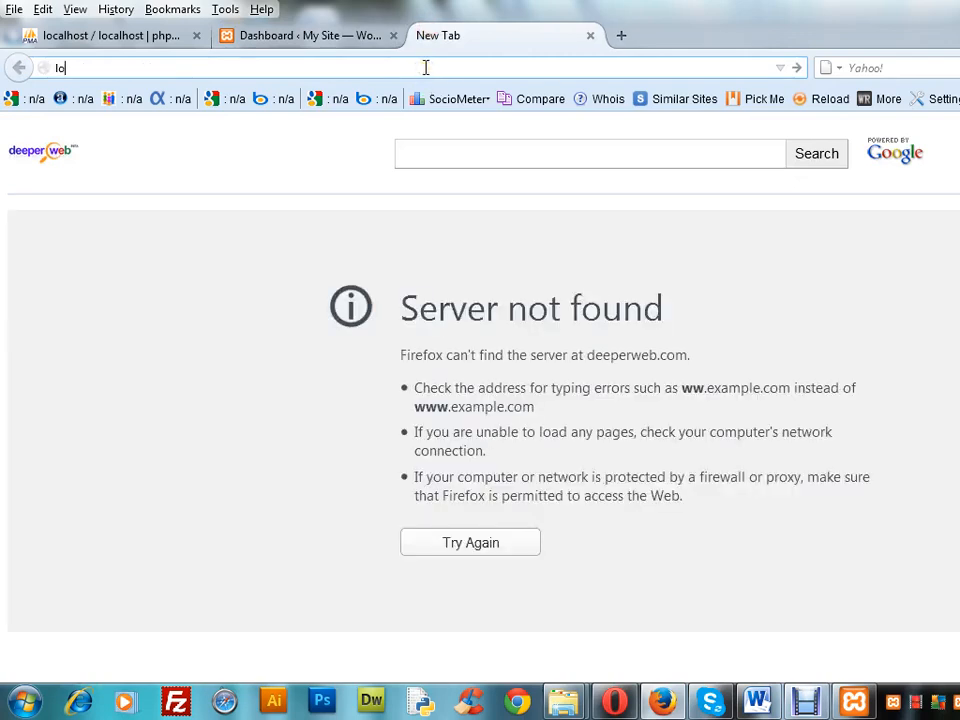
text(localhost/)
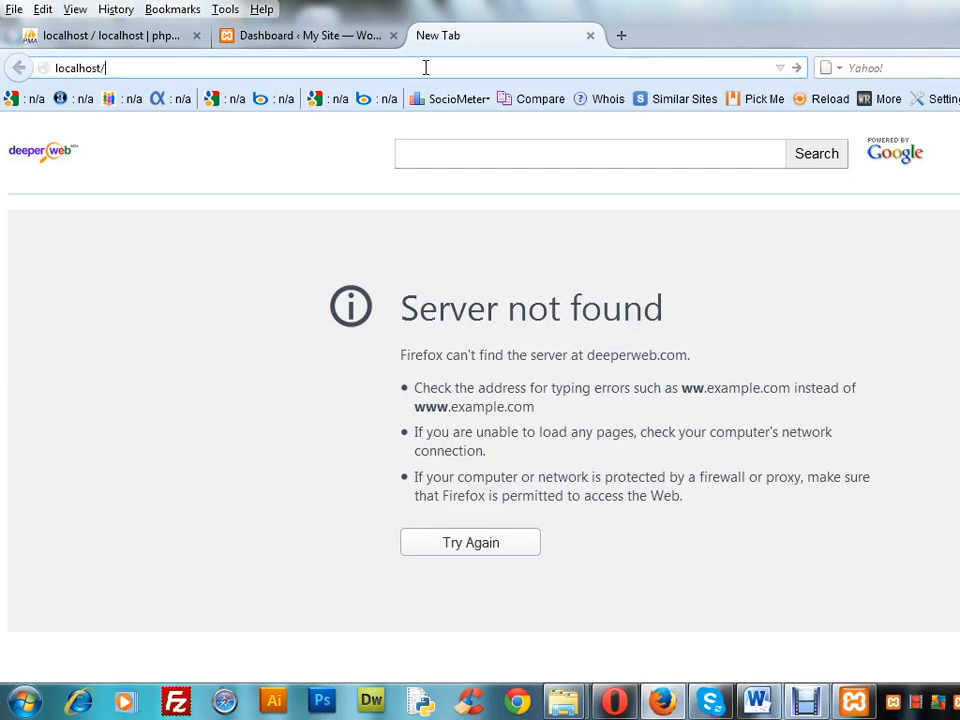
text(wordpress)
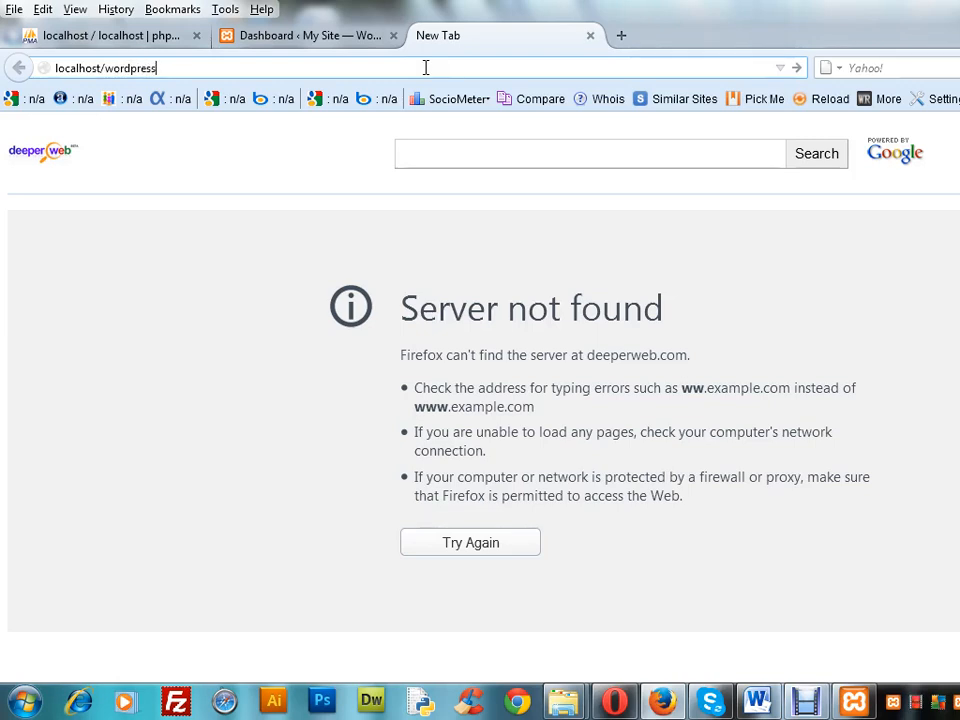
text(/)
key(Return)
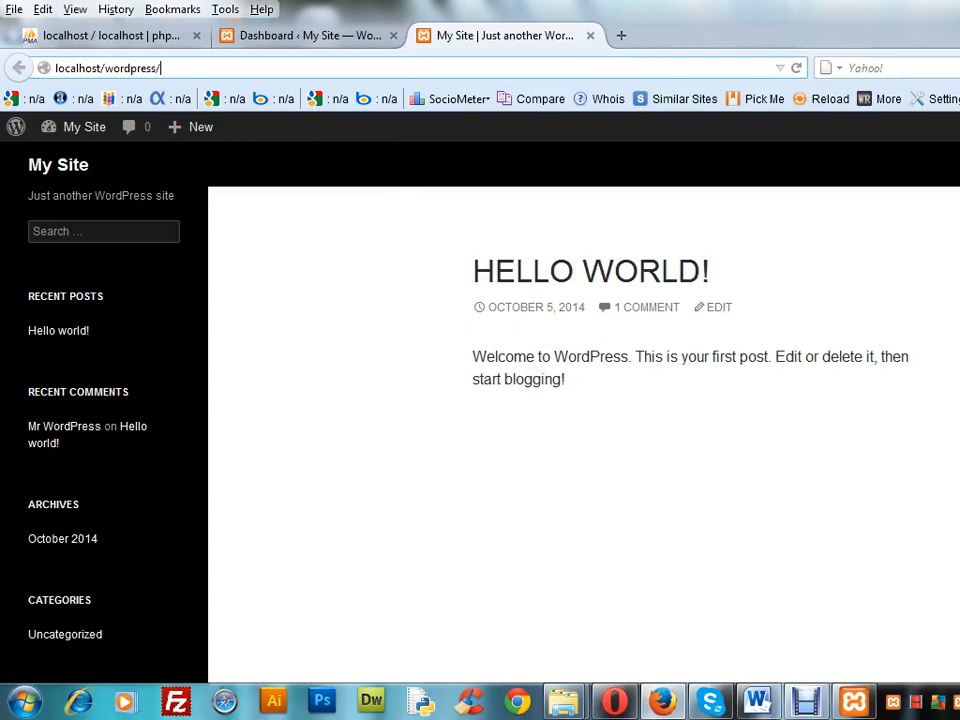
Look over the site's front page and compare it with the WordPress dashboard
scroll(580, 400, down, 5)
scroll(580, 400, up, 5)
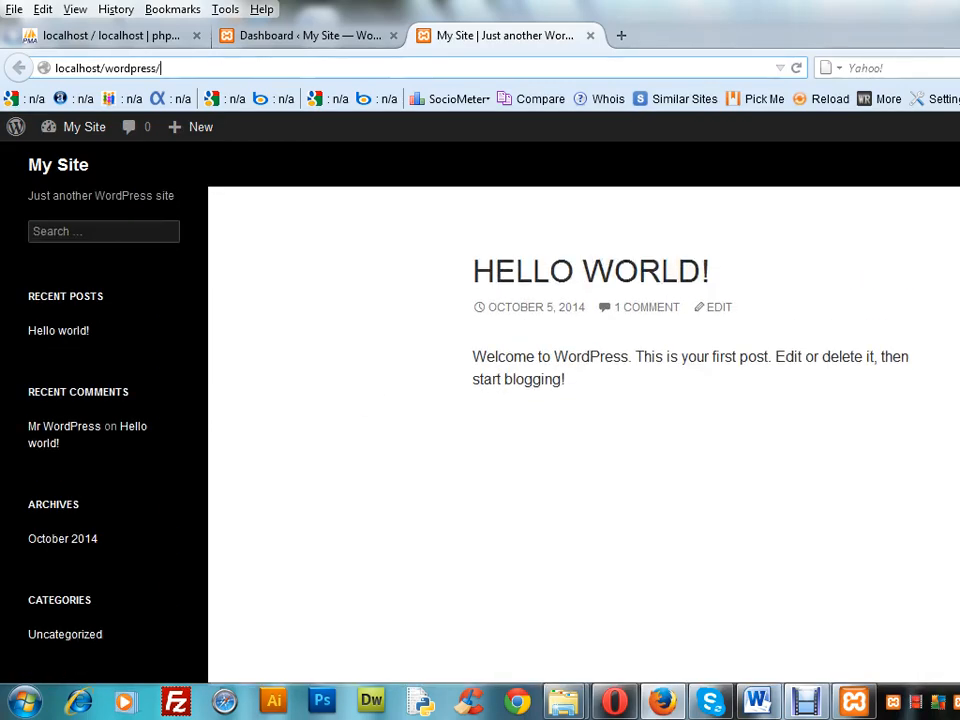
scroll(580, 400, down, 5)
scroll(580, 400, up, 5)
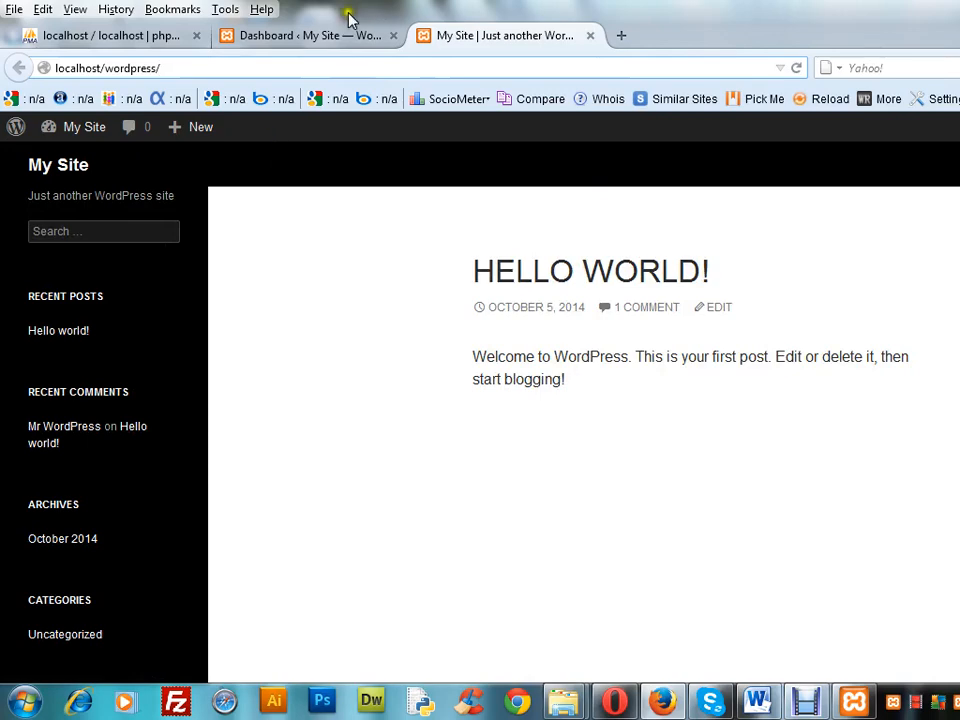
click(324, 38)
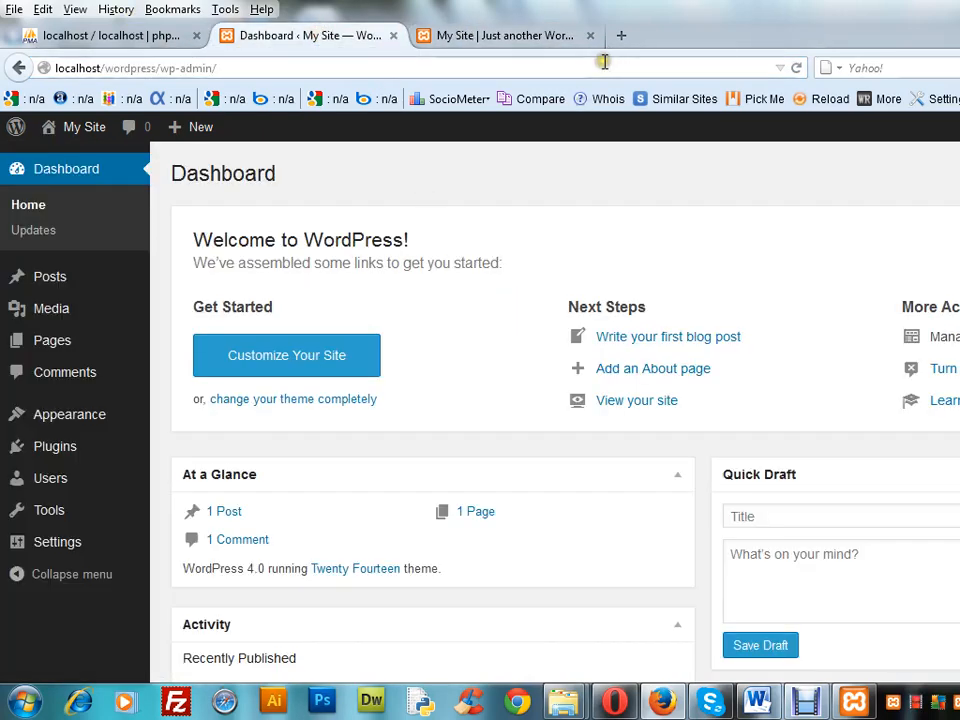
click(532, 37)
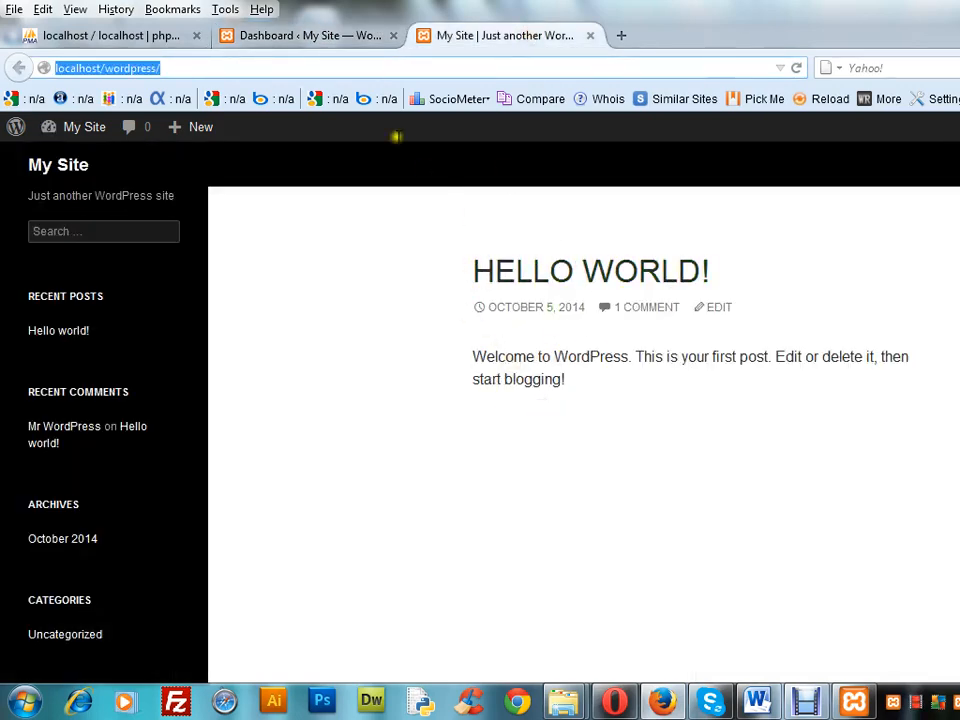
Return to the dashboard and open the Visit Site link of My Site in a new browser tab
click(343, 35)
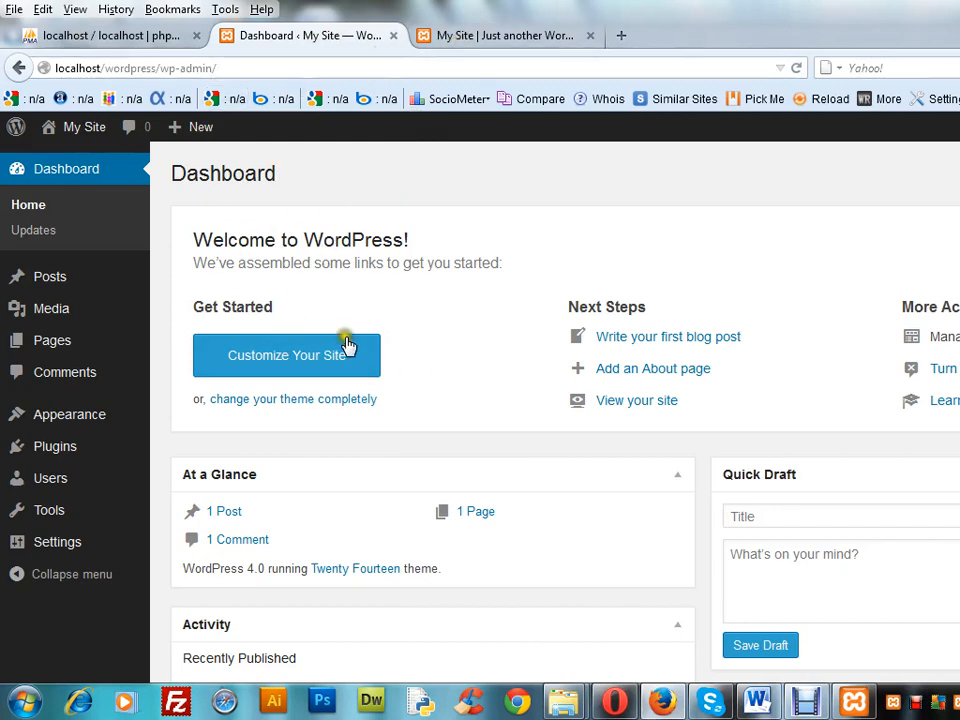
mouse_move(86, 137)
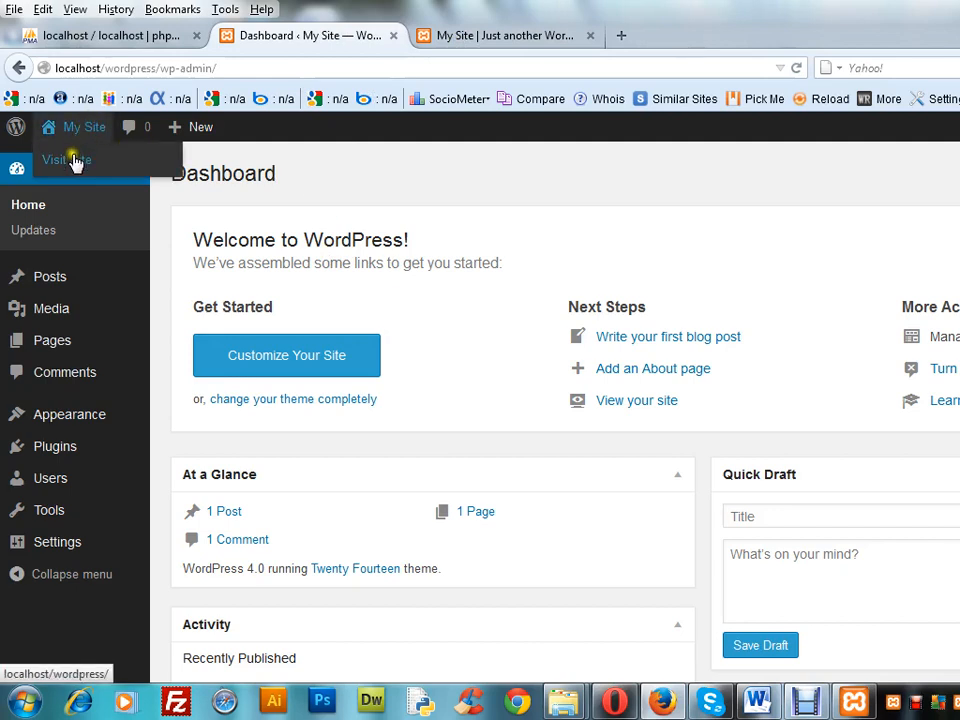
right_click(74, 165)
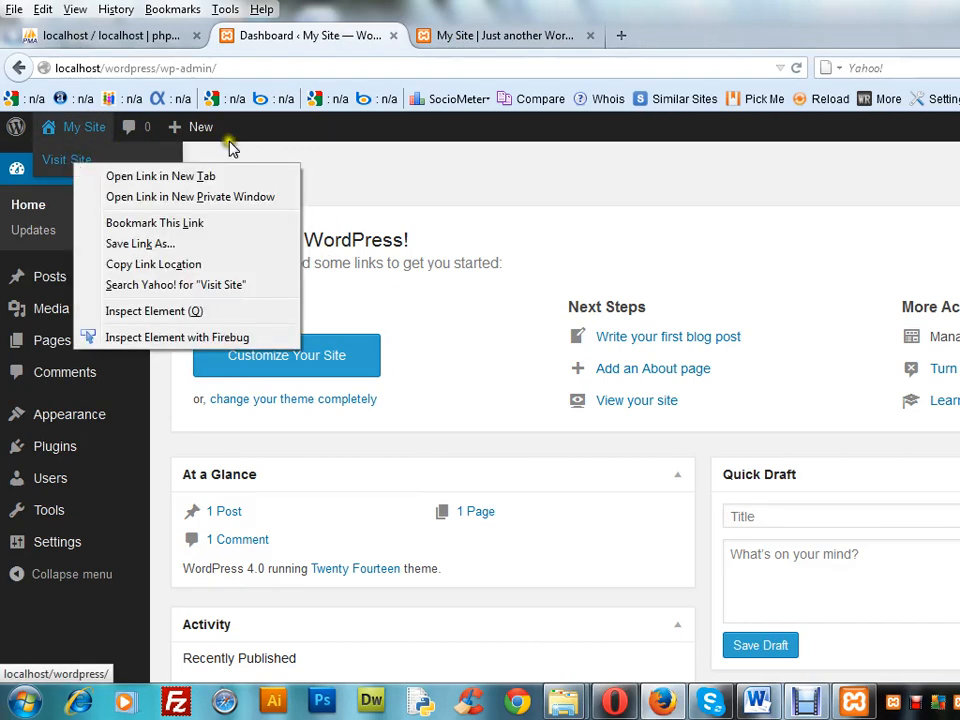
click(392, 171)
mouse_move(85, 129)
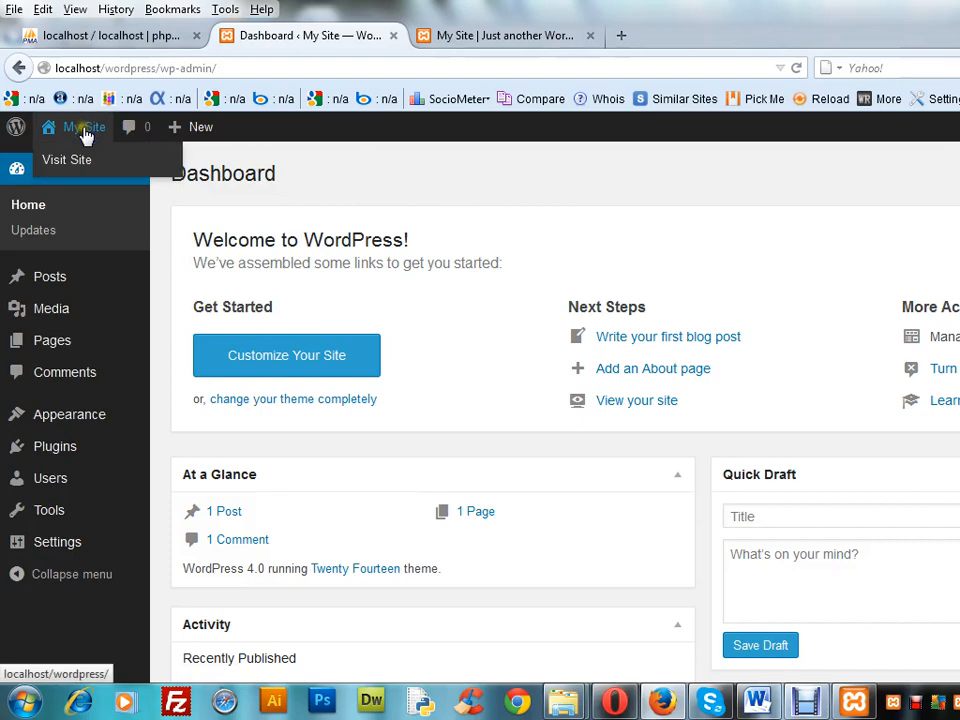
right_click(77, 164)
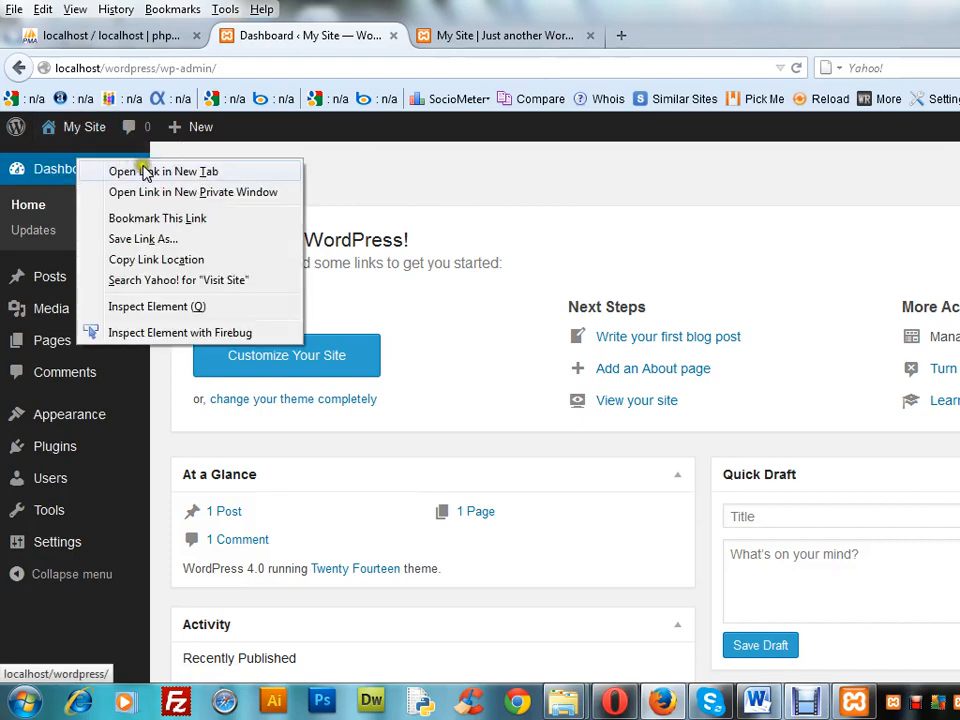
click(128, 168)
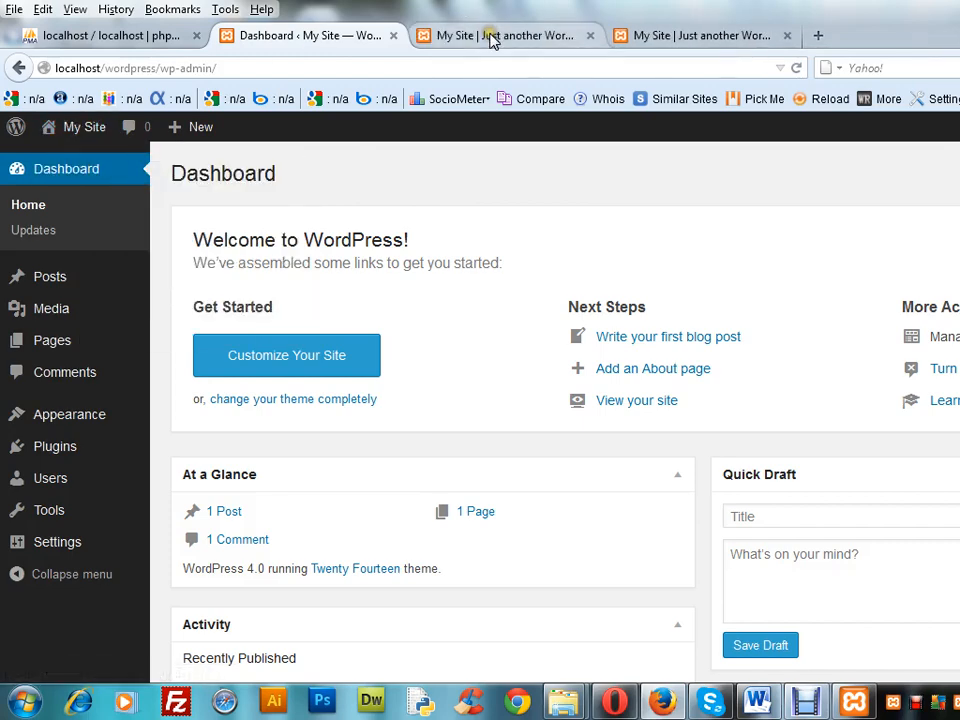
Close the duplicate front-page tab and load the WordPress dashboard at localhost/wordpress/wp-admin/ in a new browser tab
click(490, 36)
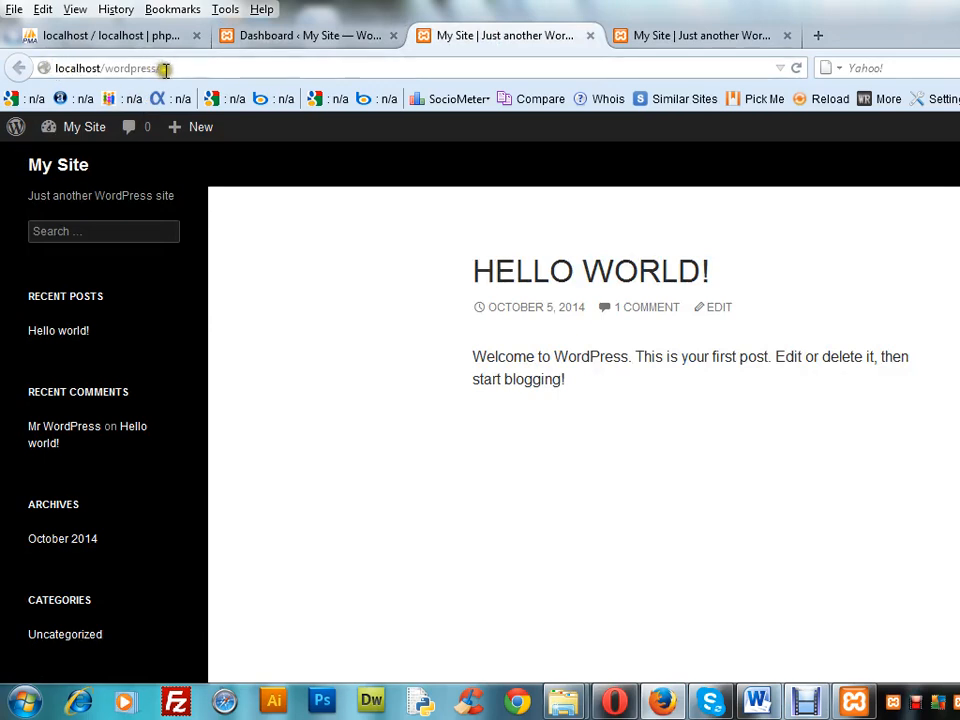
click(787, 36)
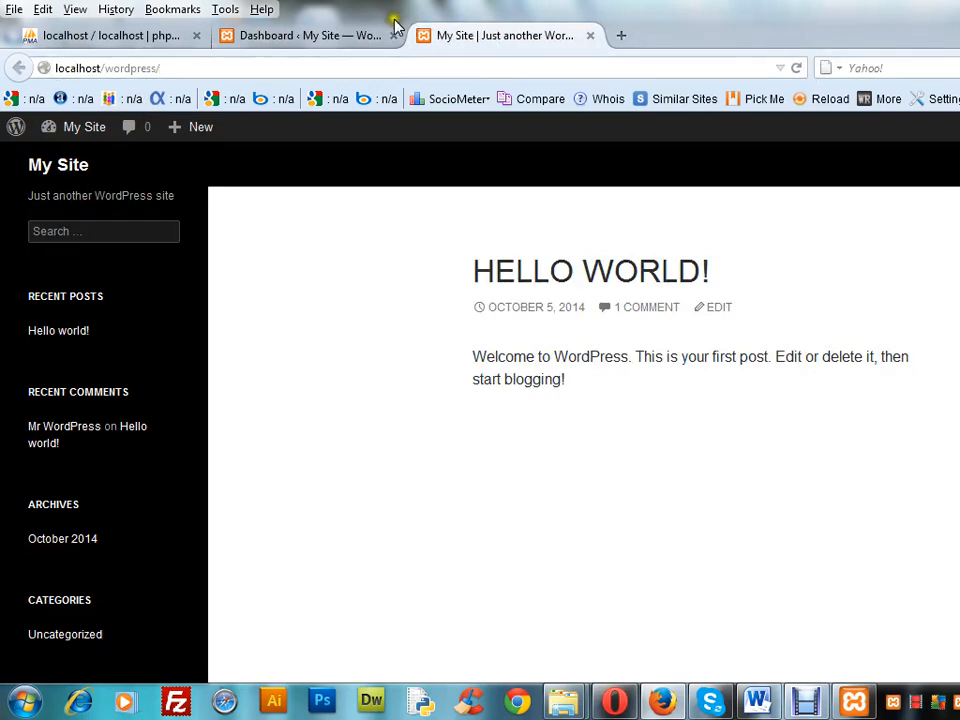
click(624, 35)
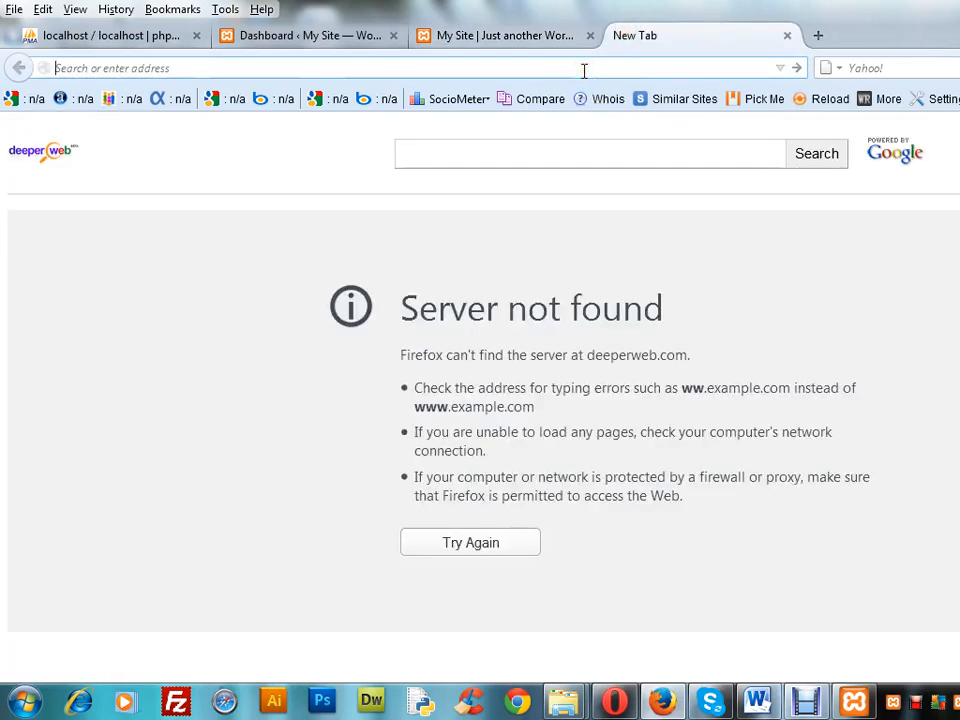
text(localh)
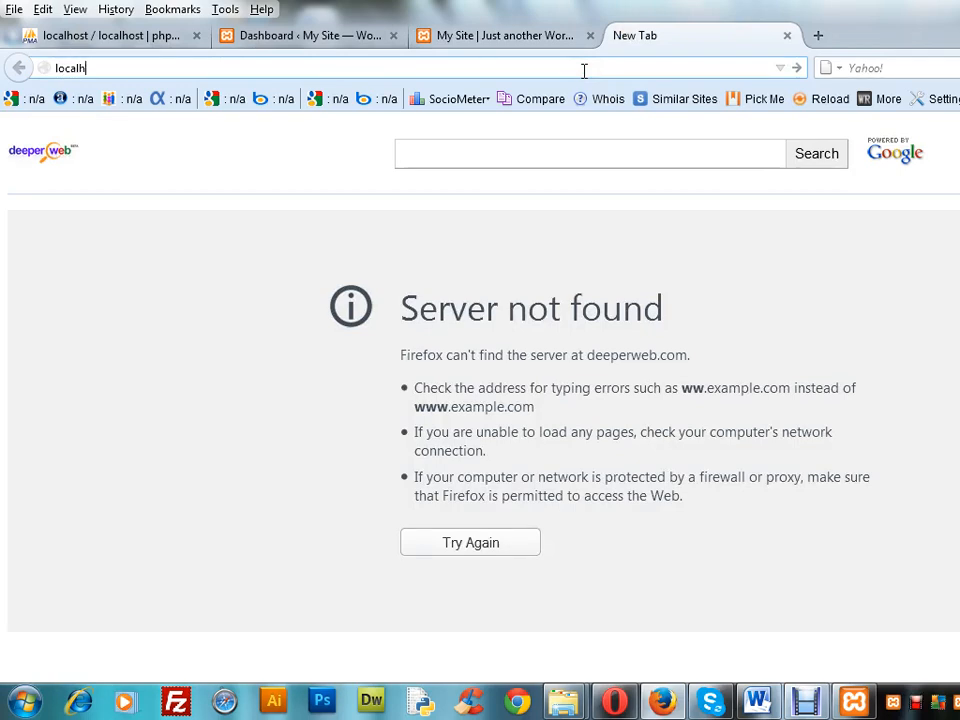
text(ost/w)
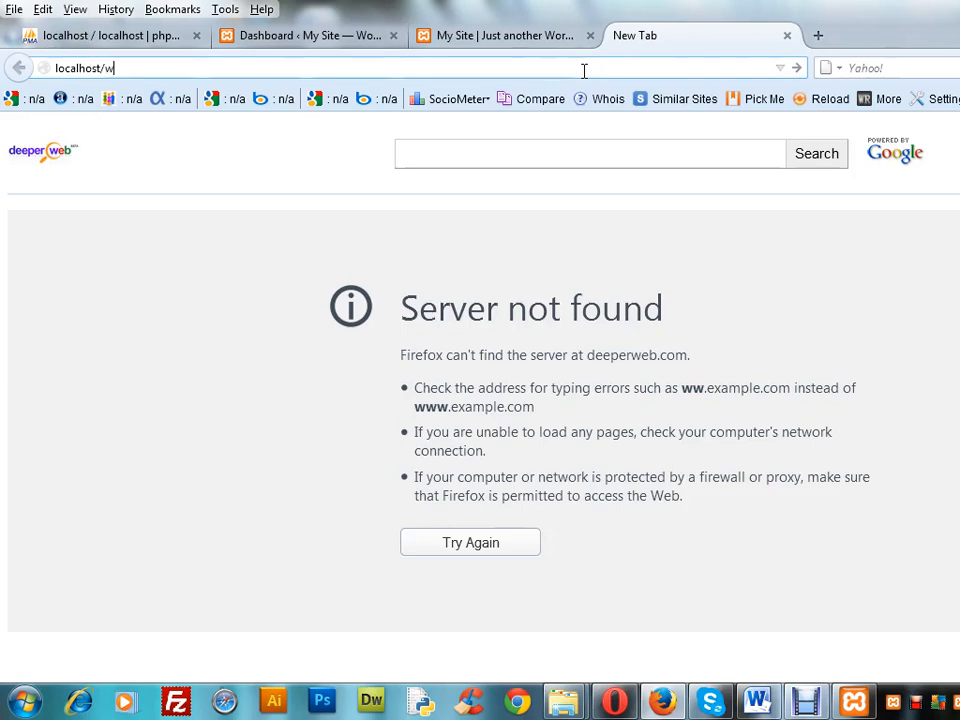
text(ordpress/wp-admin)
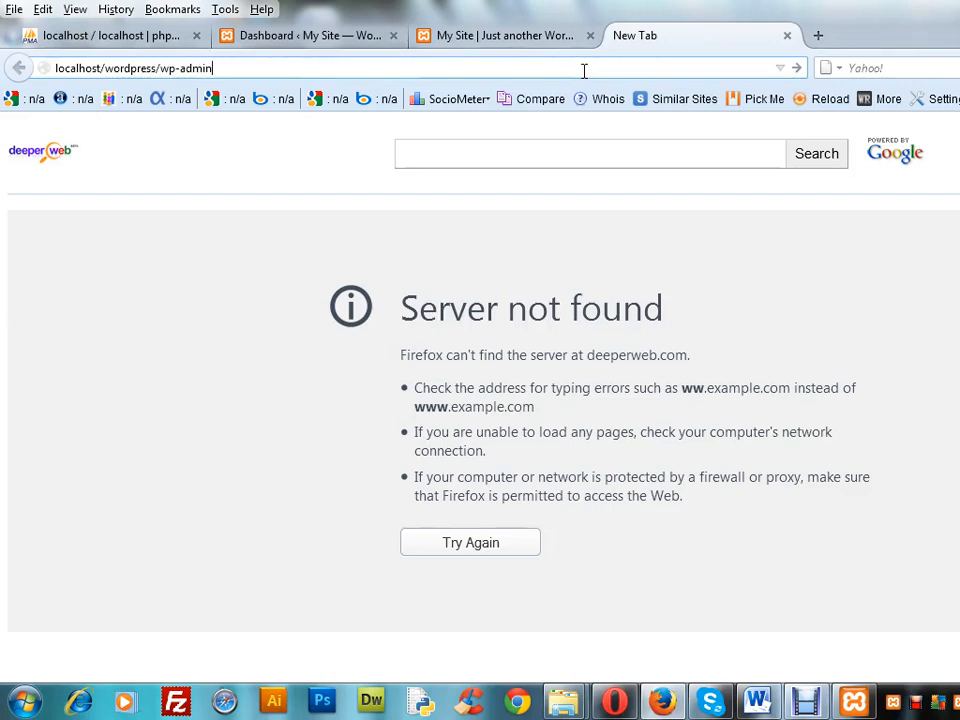
text(/)
key(Return)
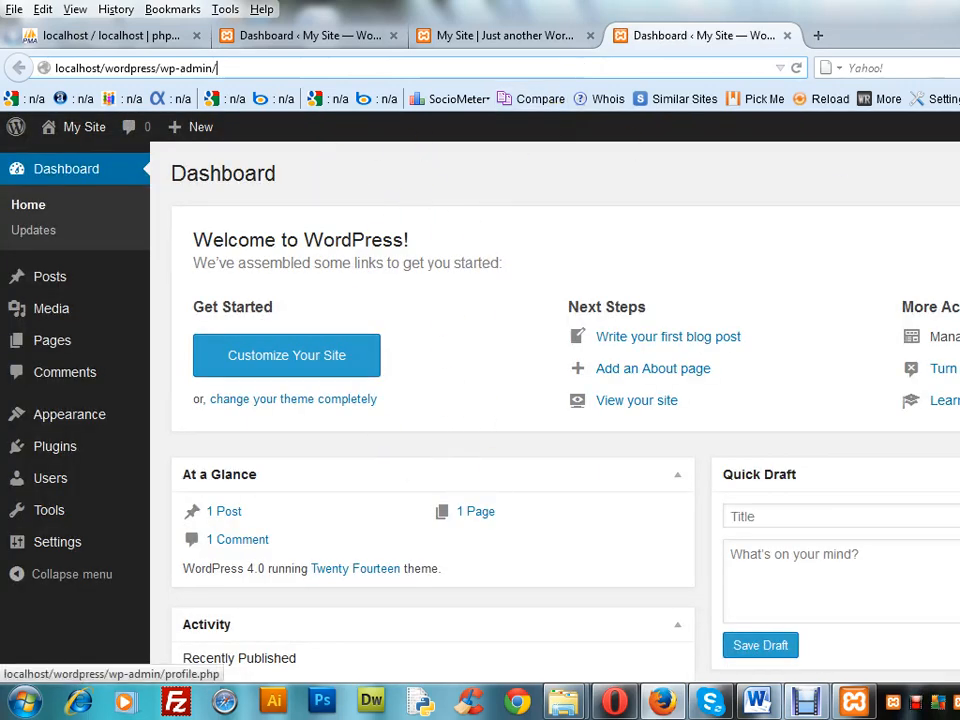
Log out of WordPress from the newly loaded dashboard
click(958, 212)
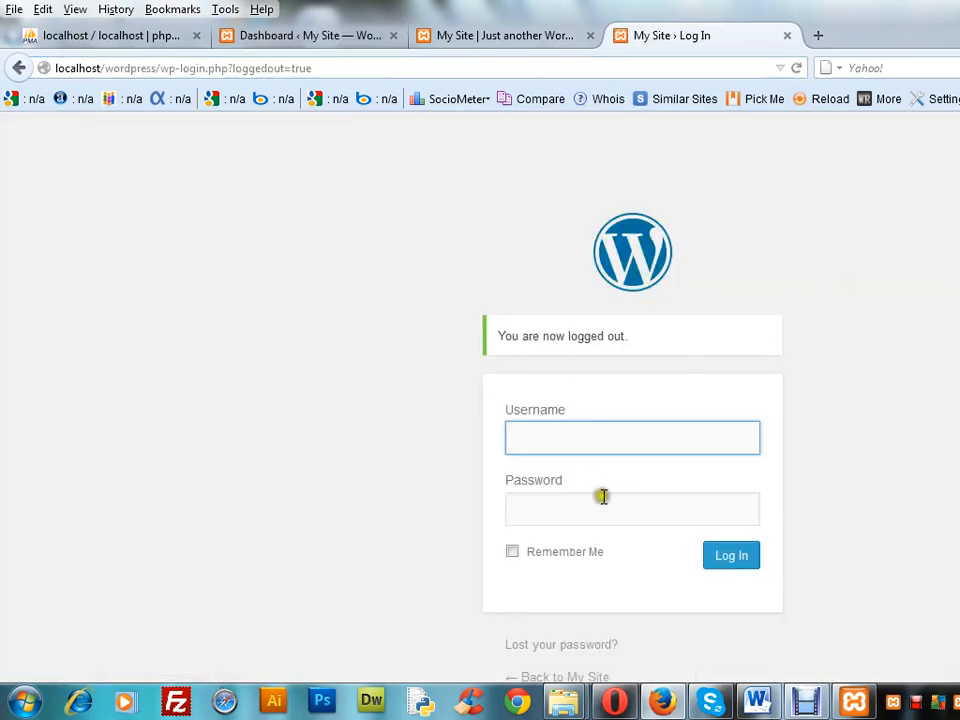
click(808, 704)
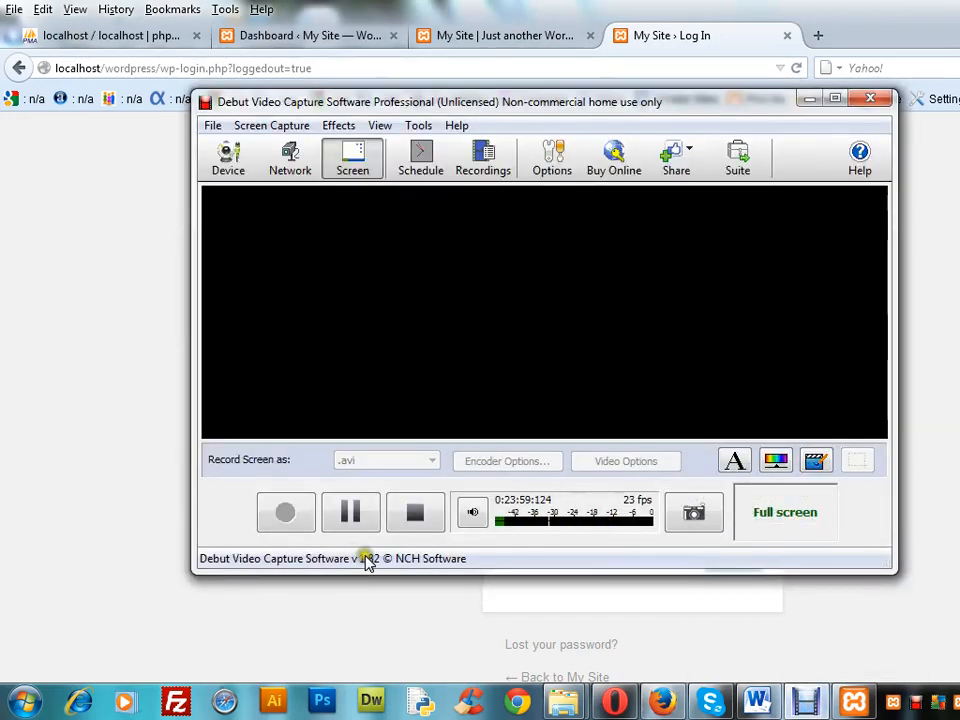